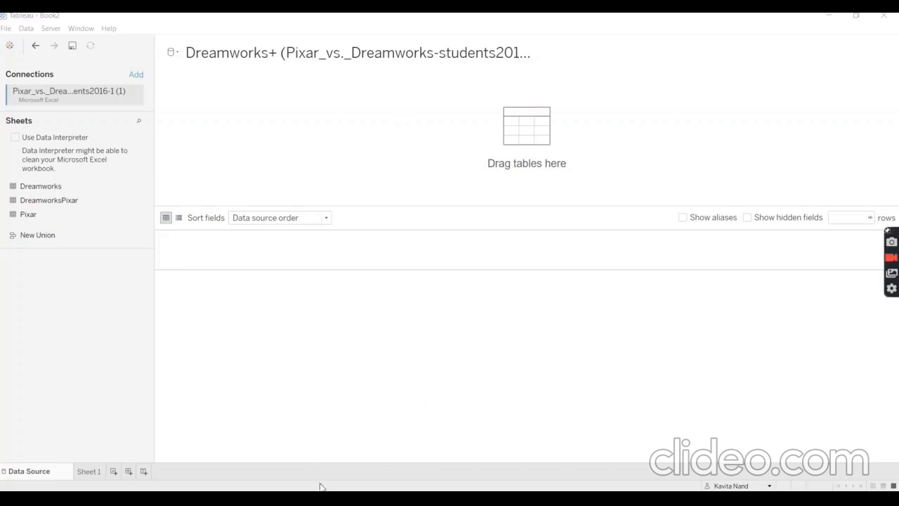
Switch to the Excel workbook and examine the film tables on the DreamworksPixar, Dreamworks and Pixar sheets.
mouse_move(360, 499)
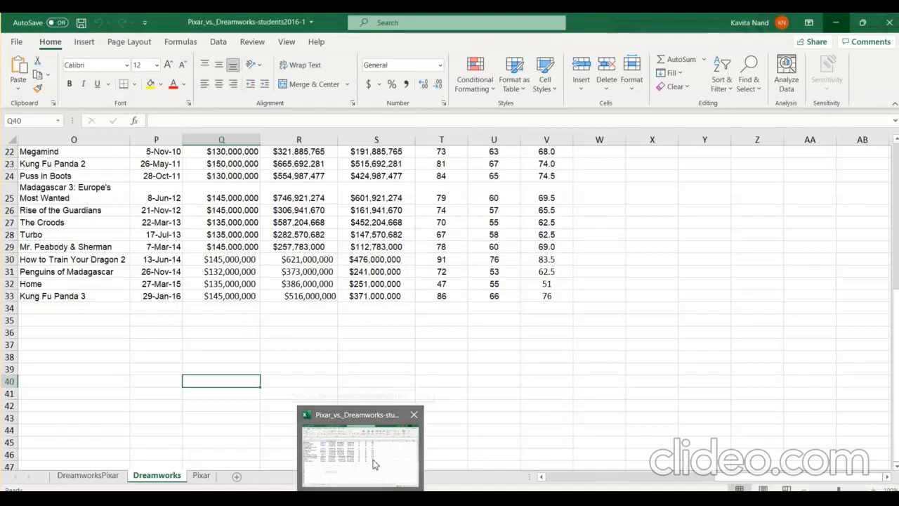
click(372, 460)
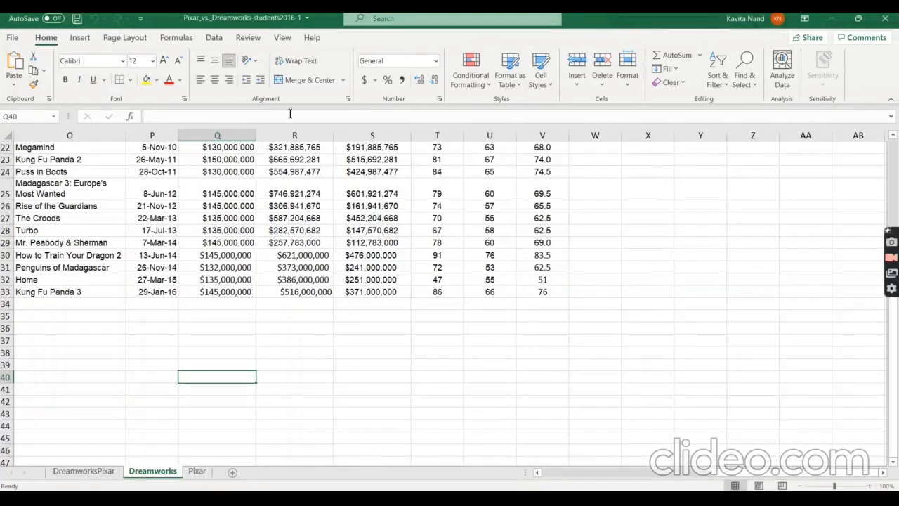
scroll(237, 361, up, 7)
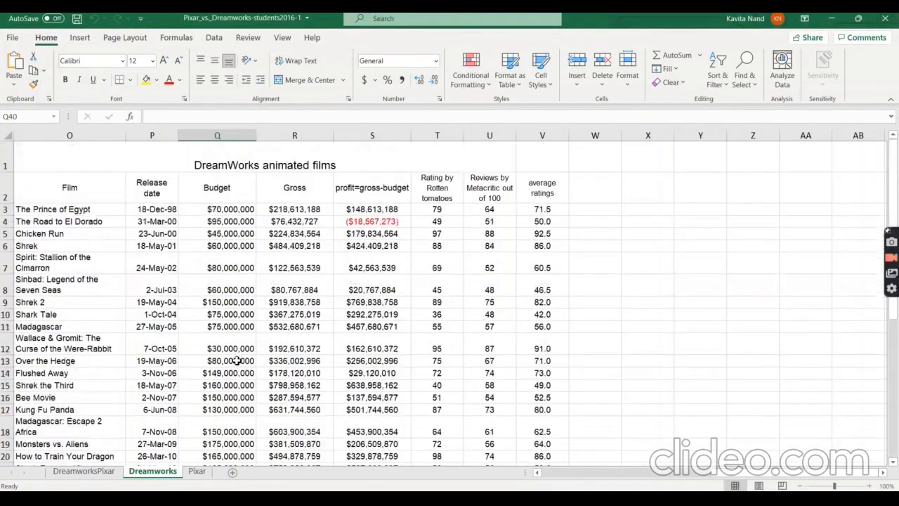
click(83, 471)
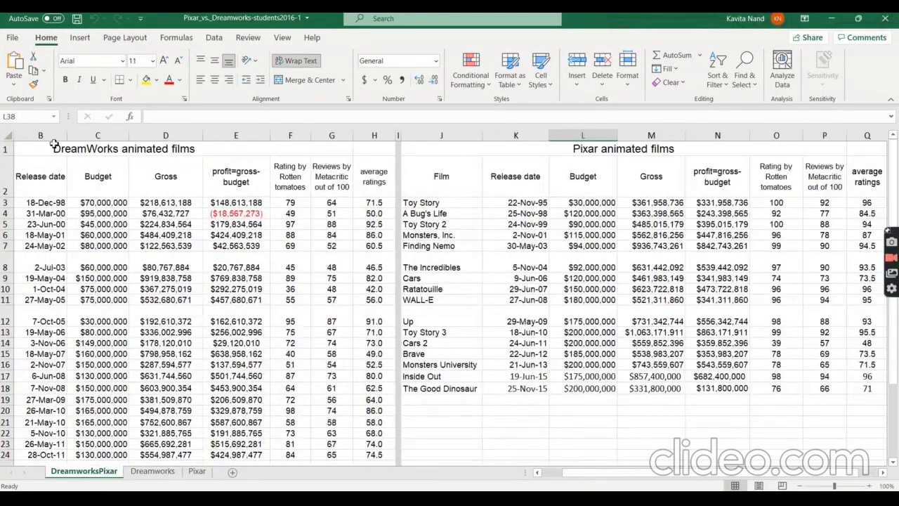
scroll(149, 343, down, 3)
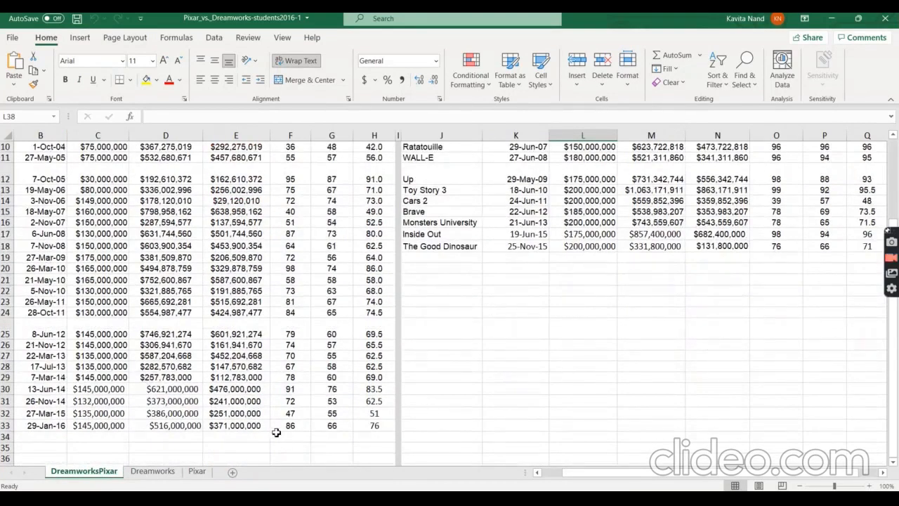
click(154, 472)
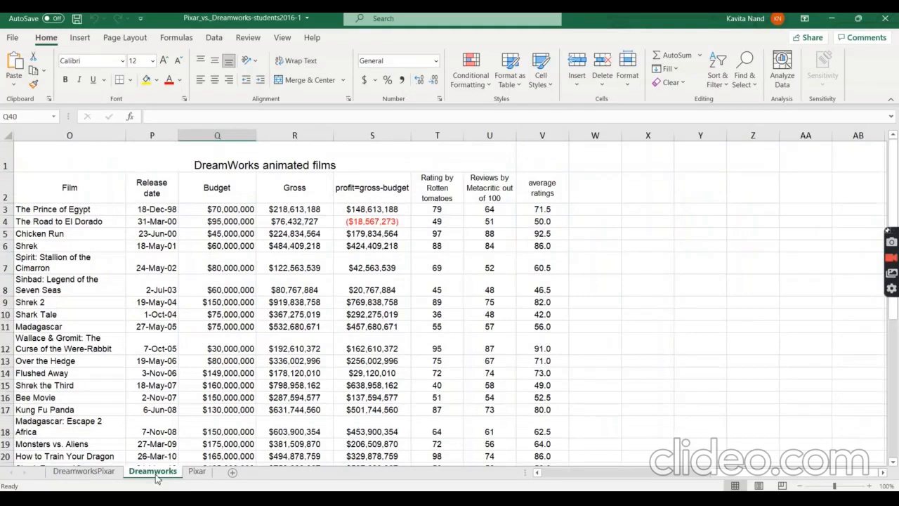
click(64, 191)
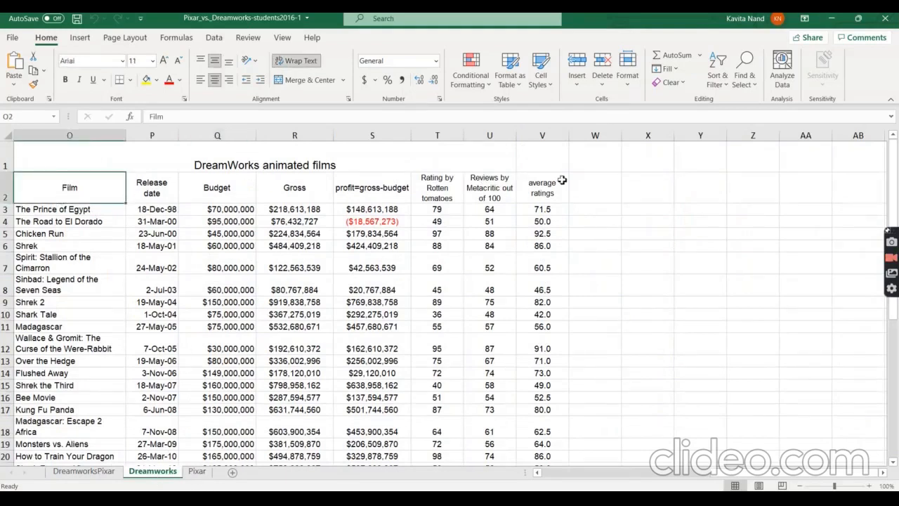
click(197, 472)
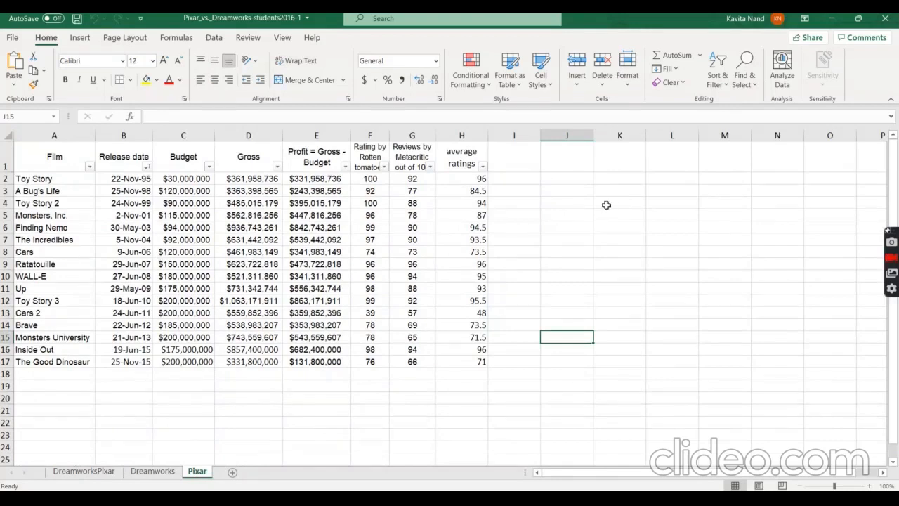
scroll(128, 242, down, 1)
scroll(129, 243, up, 1)
Copy the whole Pixar table including its headers and paste it directly below the last film on the Dreamworks sheet.
drag(21, 147, 476, 363)
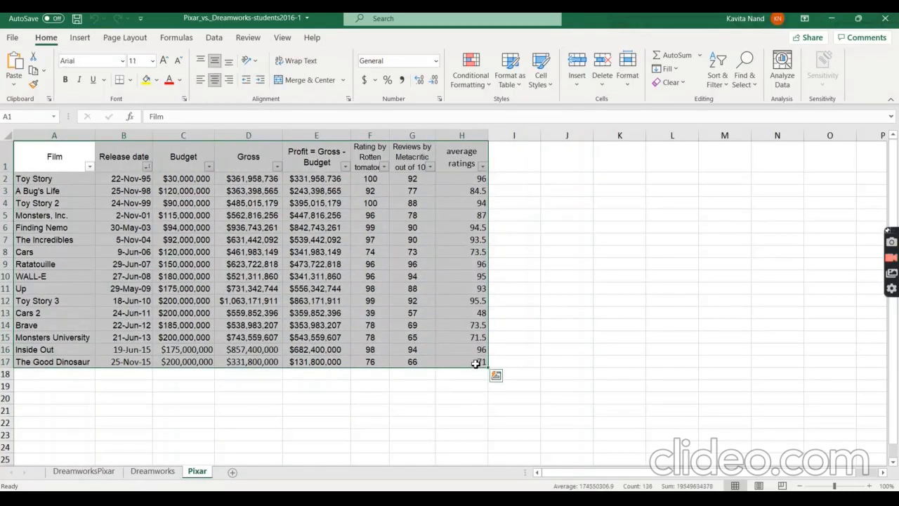
key(ctrl+c)
click(152, 470)
scroll(92, 330, down, 7)
click(38, 304)
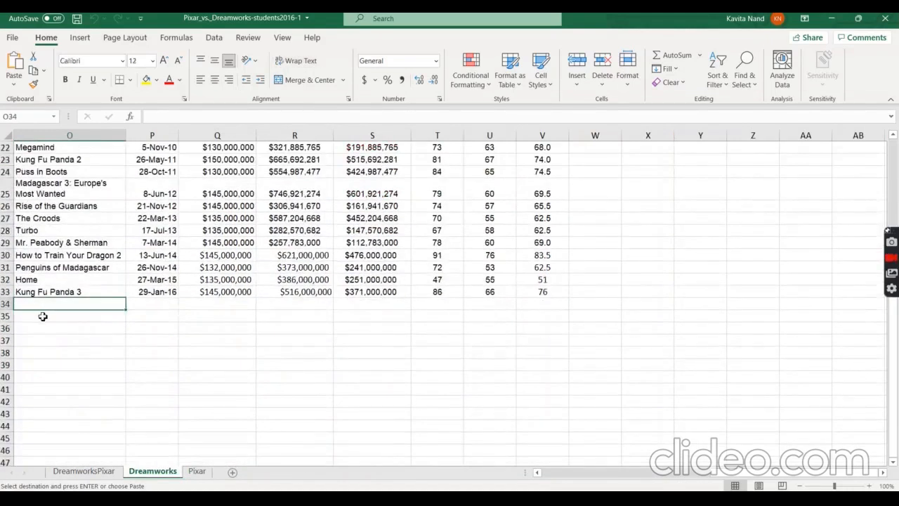
key(ctrl+v)
Delete the entire repeated header row 34 between Kung Fu Panda 3 and Toy Story on the Dreamworks sheet.
scroll(335, 362, down, 3)
scroll(321, 375, up, 5)
drag(32, 397, 538, 409)
key(BackSpace)
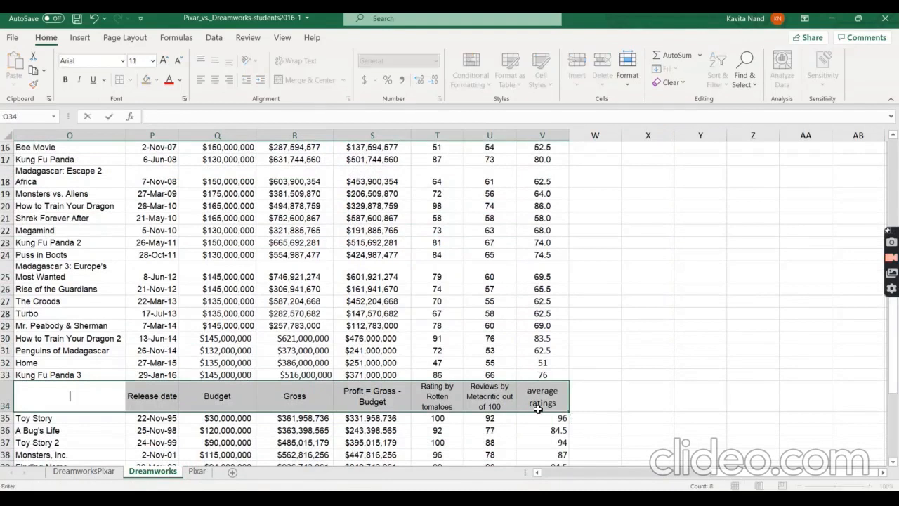
click(624, 381)
drag(90, 396, 534, 400)
right_click(534, 401)
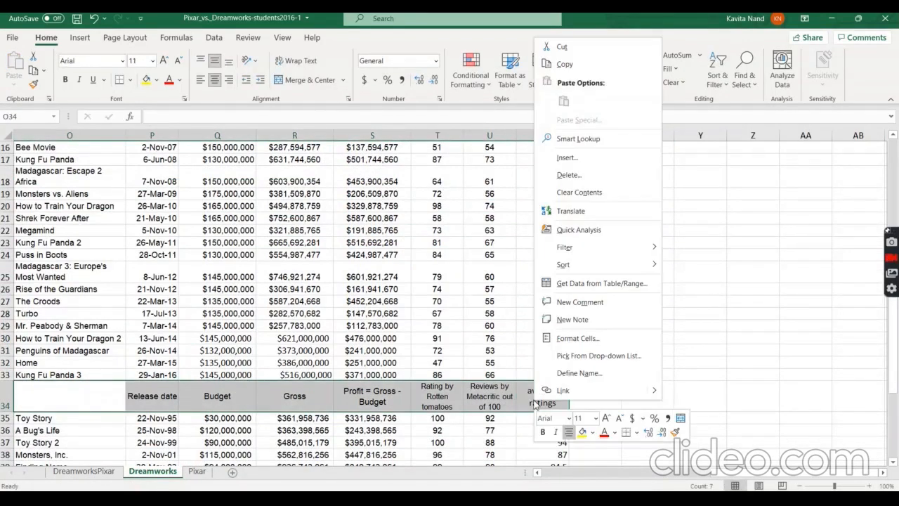
click(606, 177)
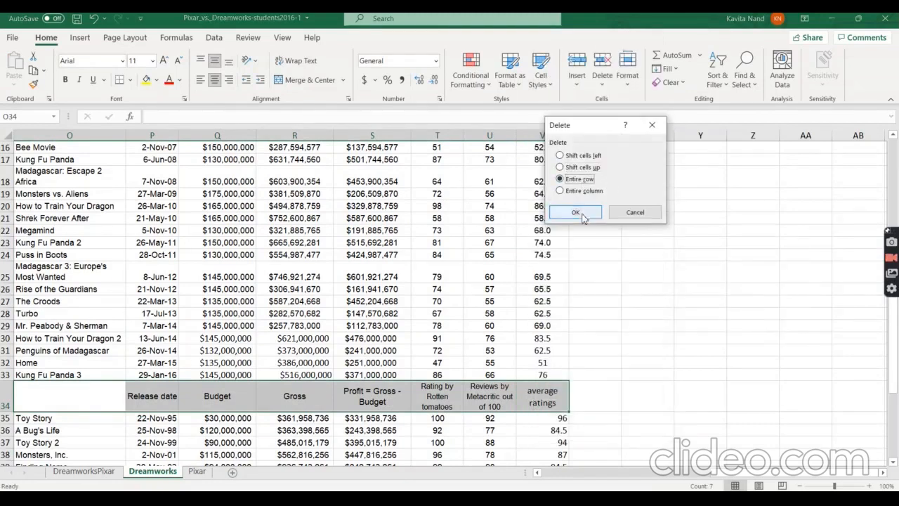
click(576, 212)
click(80, 415)
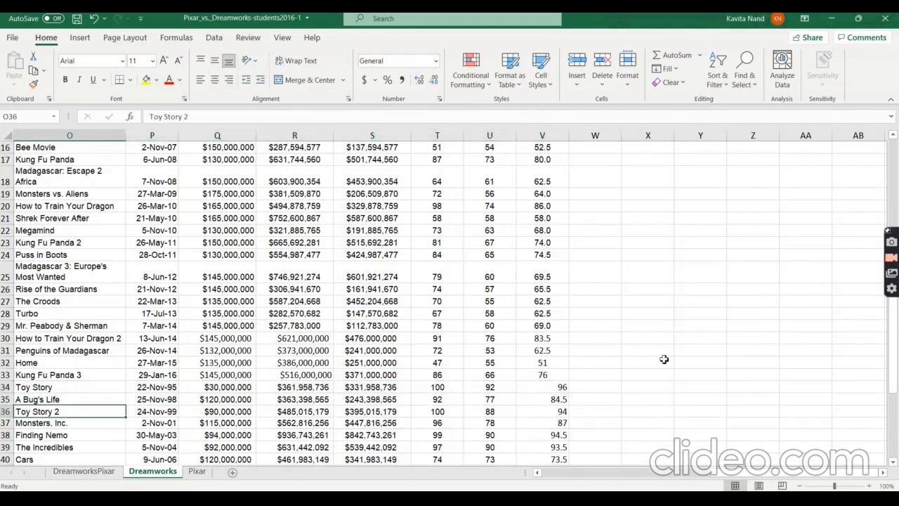
scroll(664, 360, up, 5)
drag(597, 192, 590, 475)
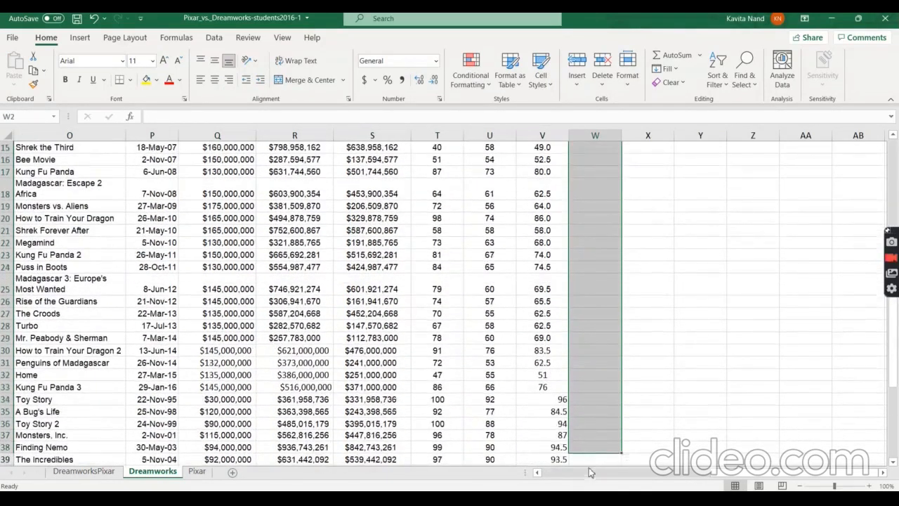
click(613, 313)
scroll(616, 313, up, 5)
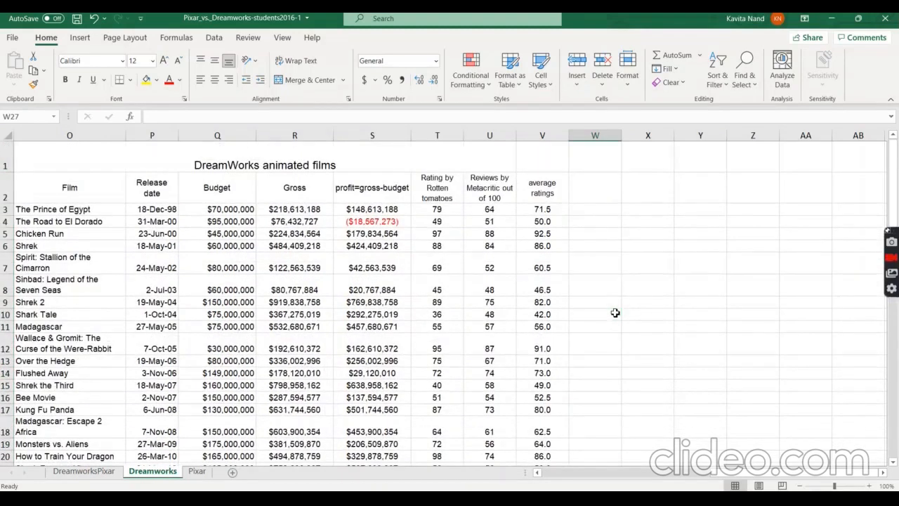
Switch to Tableau, union the Pixar sheet with the Dreamworks table, and check the combined data's columns.
click(832, 21)
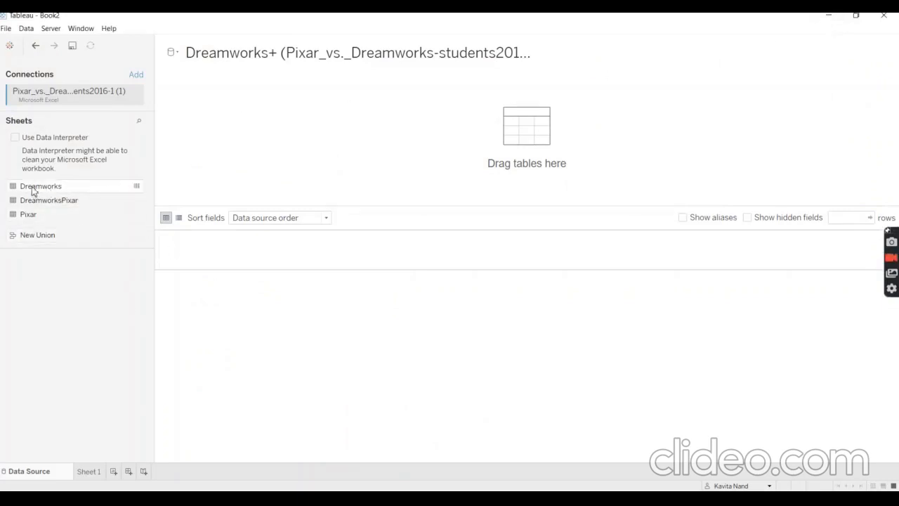
drag(32, 191, 252, 114)
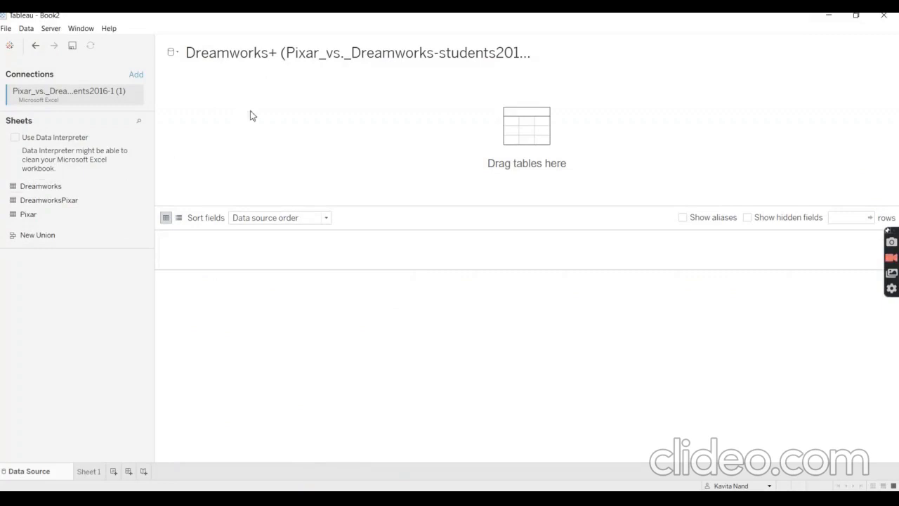
drag(23, 214, 186, 137)
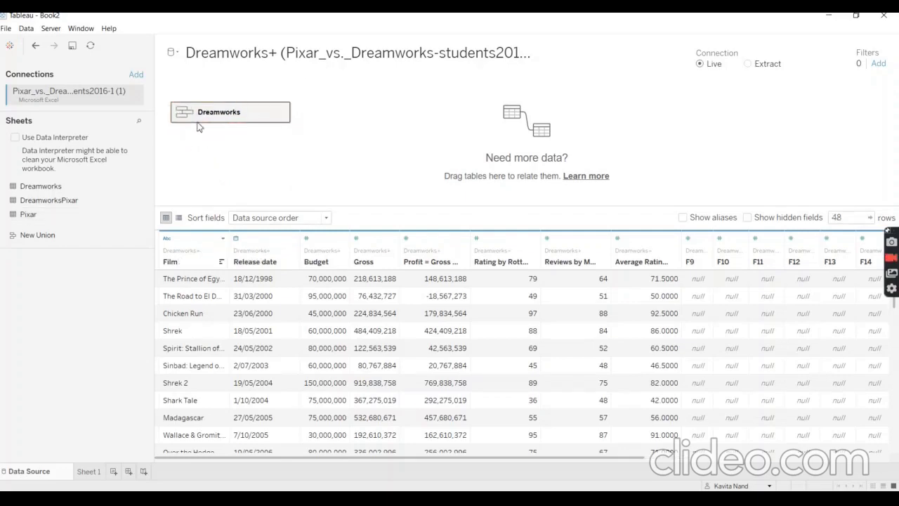
mouse_move(191, 114)
drag(322, 460, 646, 456)
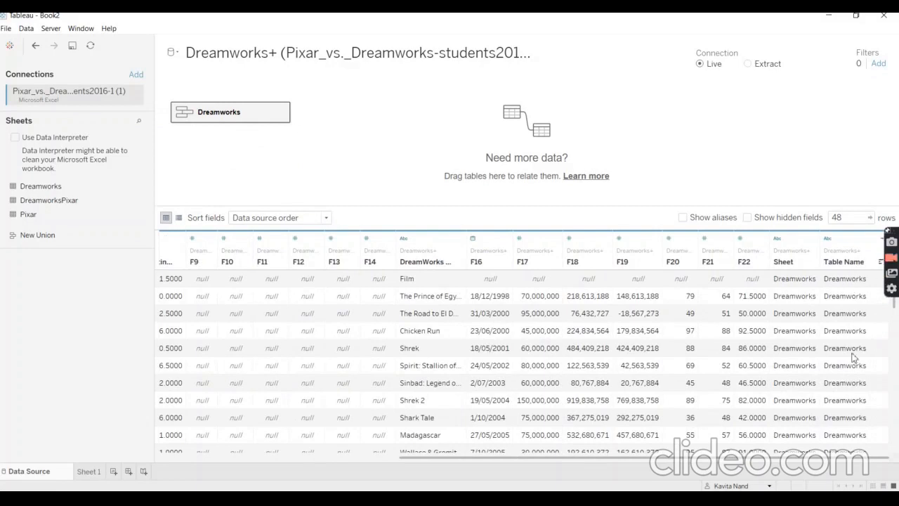
mouse_move(895, 307)
mouse_down()
mouse_move(889, 467)
mouse_move(890, 298)
mouse_up()
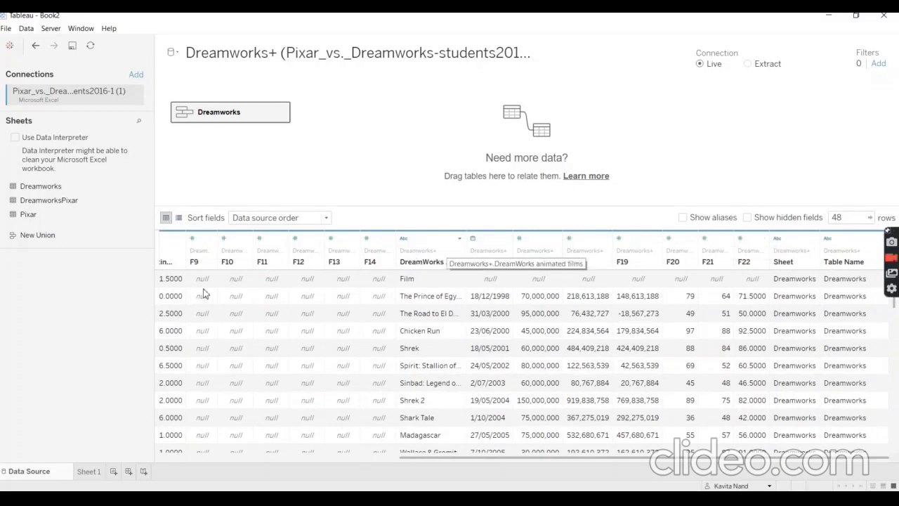
click(193, 238)
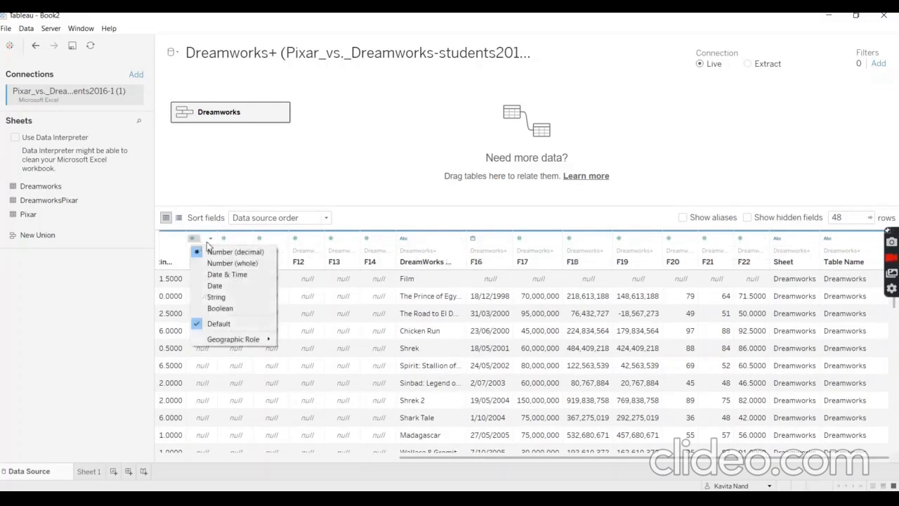
click(203, 237)
click(194, 238)
click(208, 233)
click(208, 234)
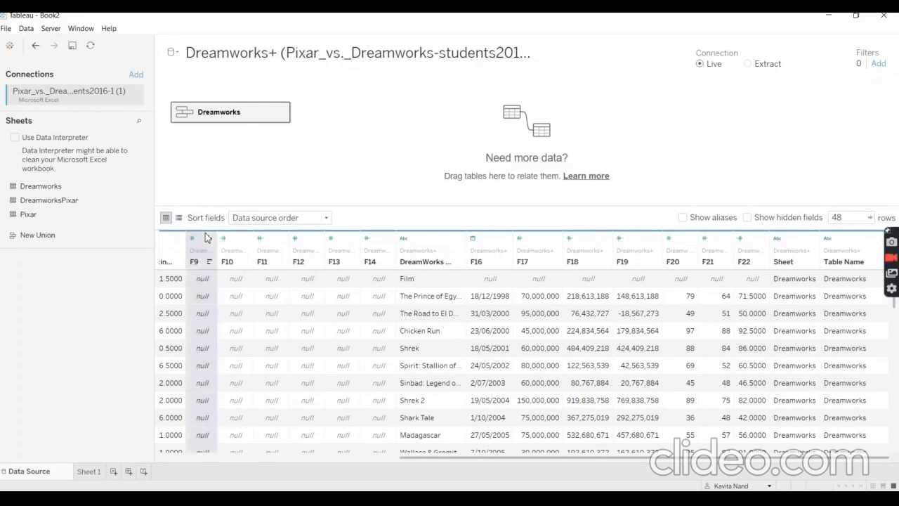
click(751, 242)
click(756, 241)
click(754, 240)
click(757, 246)
click(752, 240)
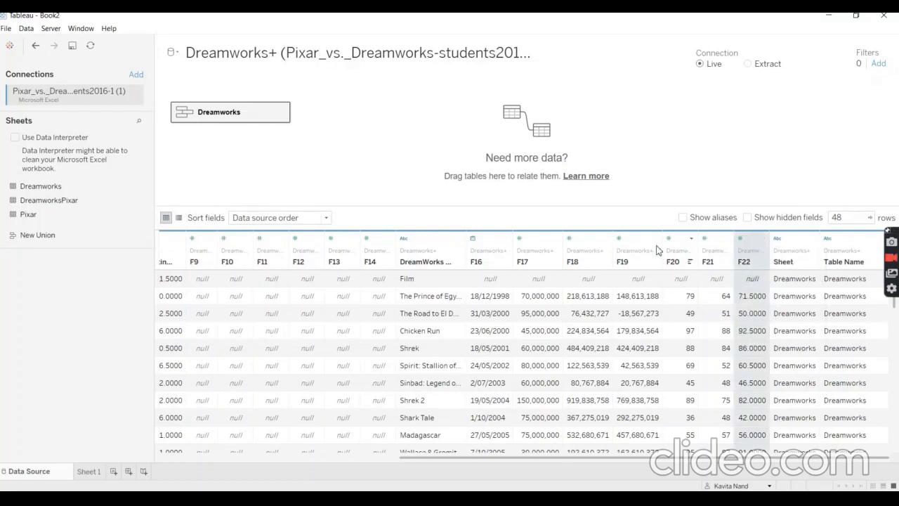
click(717, 242)
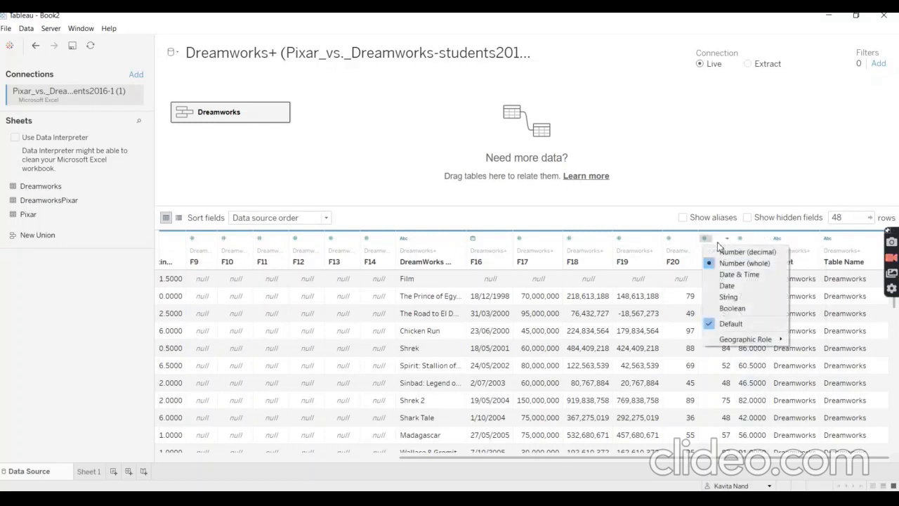
Hide columns F9 through F22 and the Sheet column in the unioned data source.
click(754, 236)
click(755, 240)
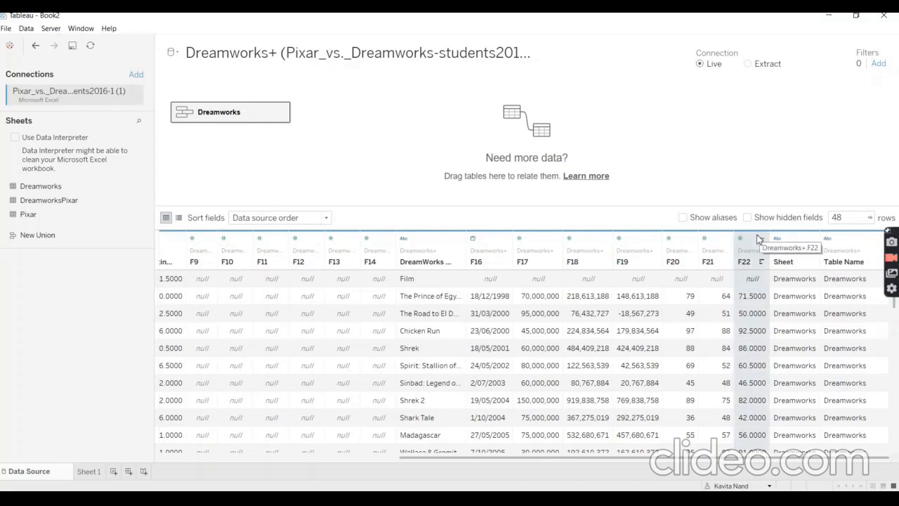
shift+click(204, 244)
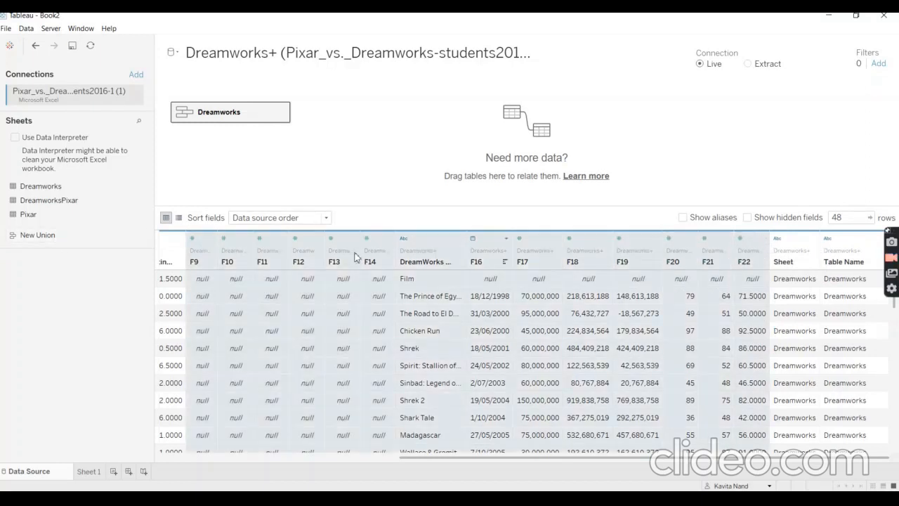
click(212, 240)
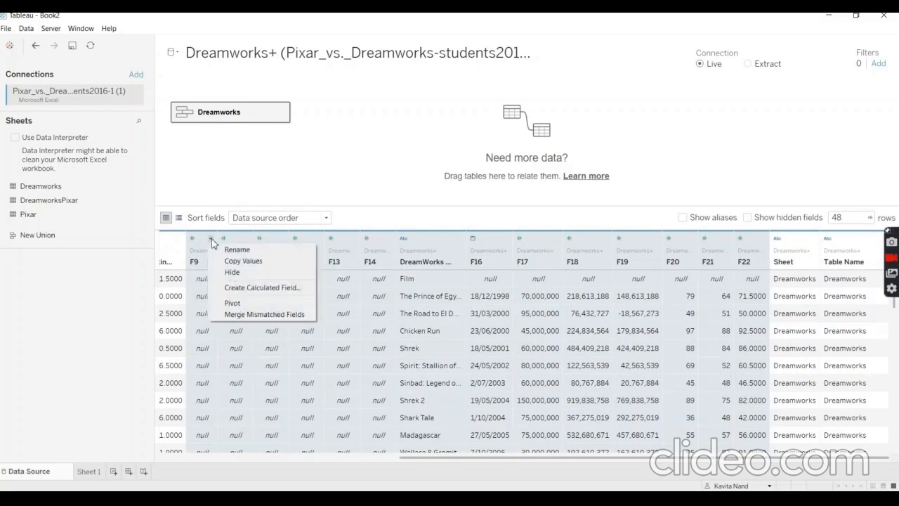
click(237, 273)
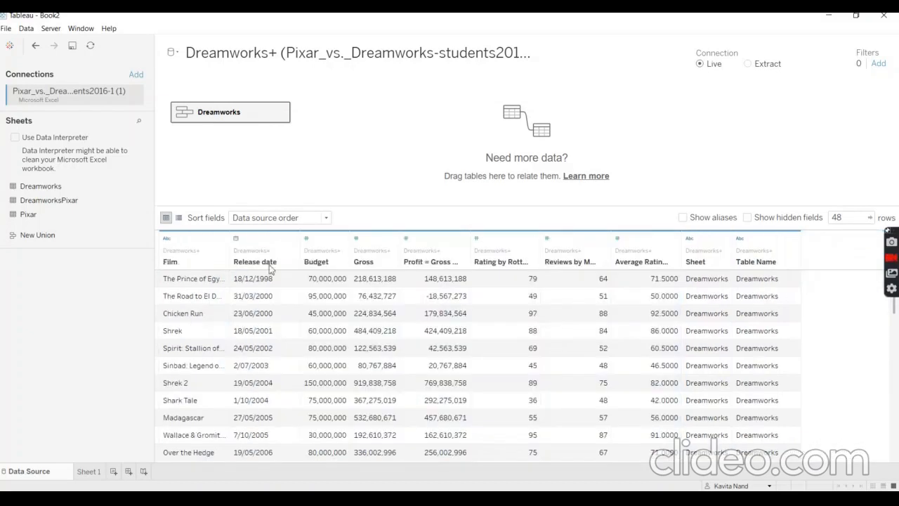
click(725, 239)
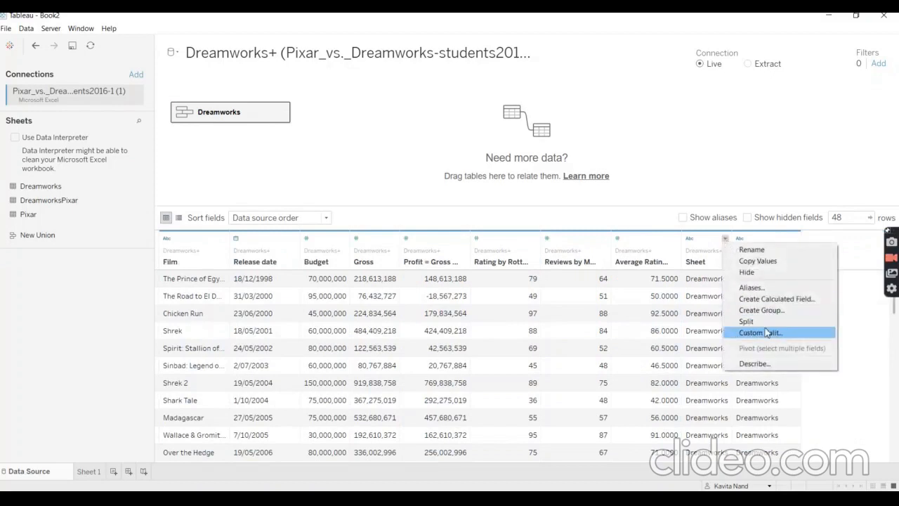
click(769, 275)
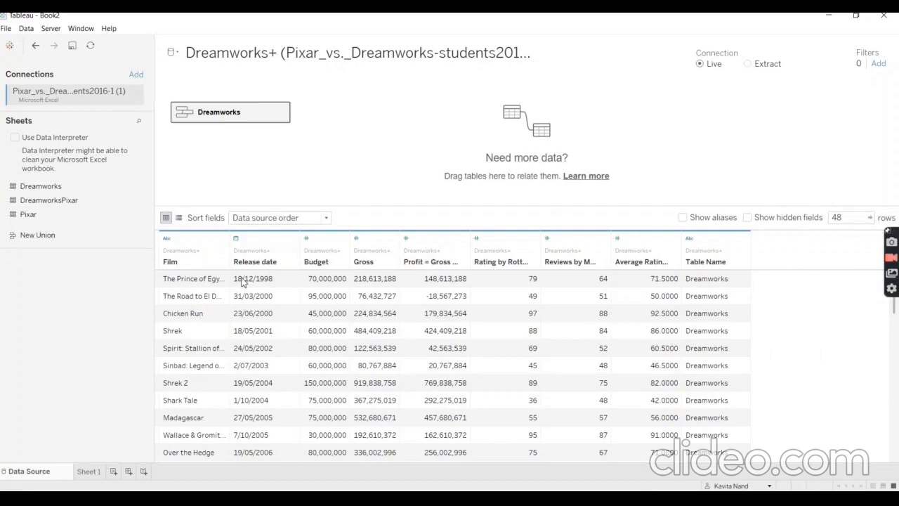
Build a bar chart on Sheet 1 with Film as rows and the sum of Profit as columns.
click(95, 472)
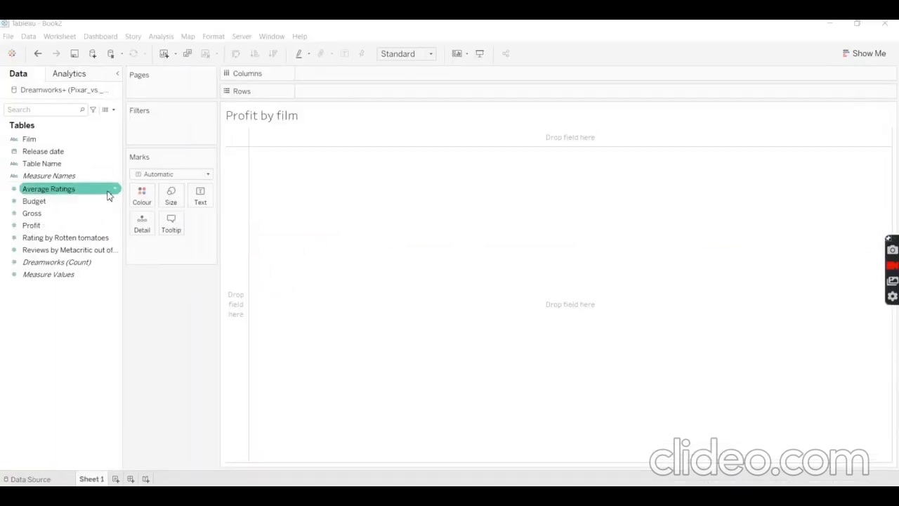
click(67, 151)
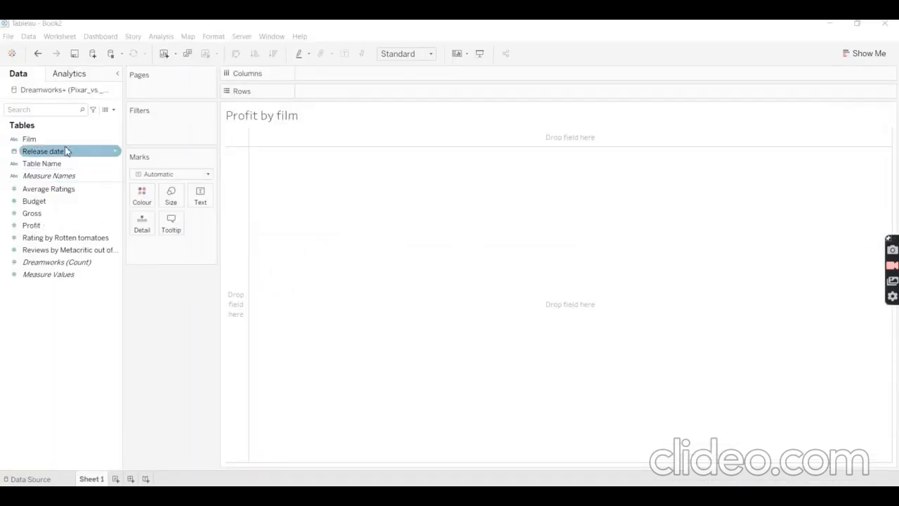
click(59, 142)
drag(44, 142, 322, 92)
click(43, 225)
drag(42, 228, 320, 74)
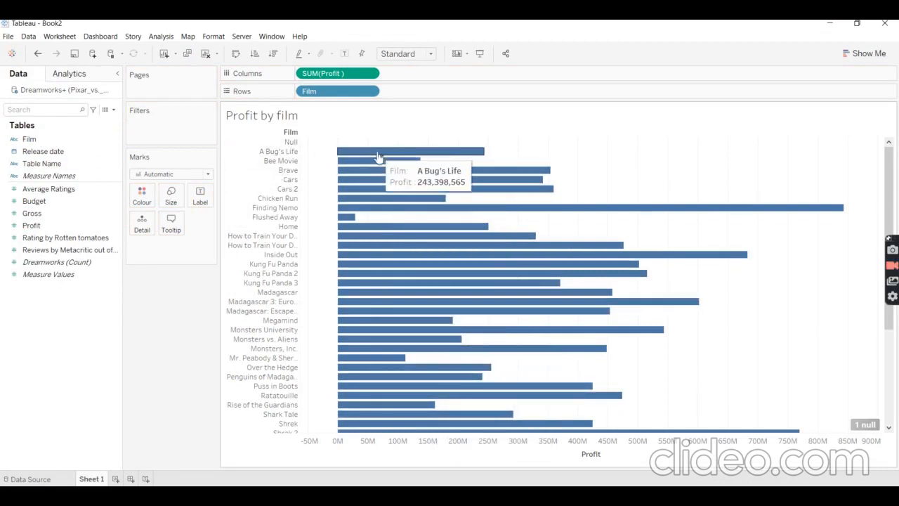
Exclude the Null film from the profit chart and sort the films by profit in descending order.
right_click(288, 142)
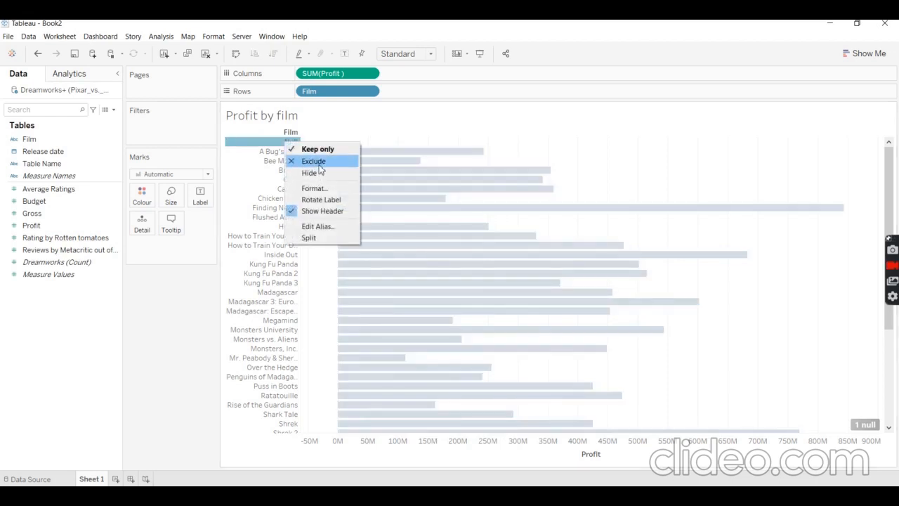
click(323, 162)
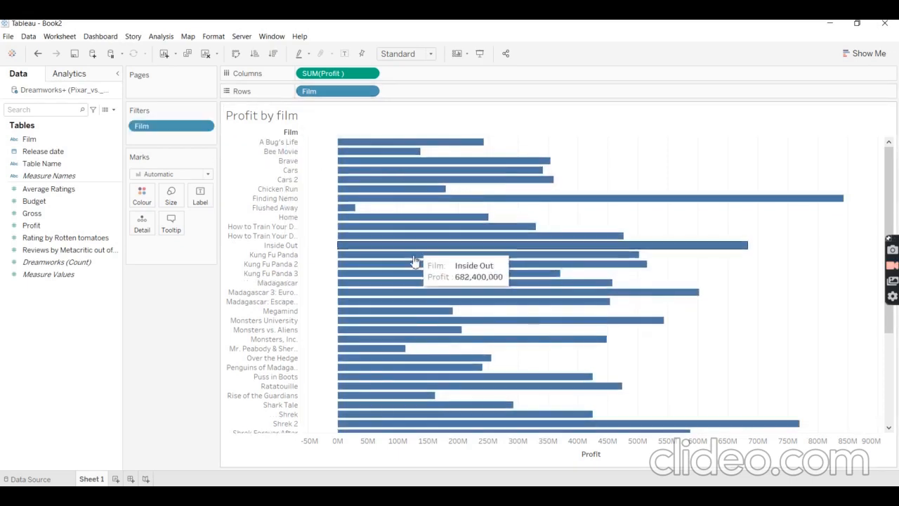
click(274, 54)
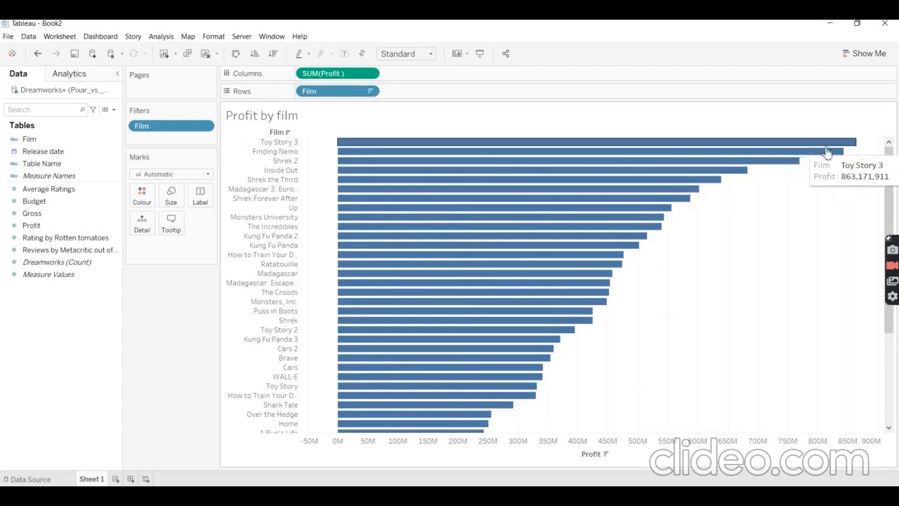
scroll(495, 356, down, 5)
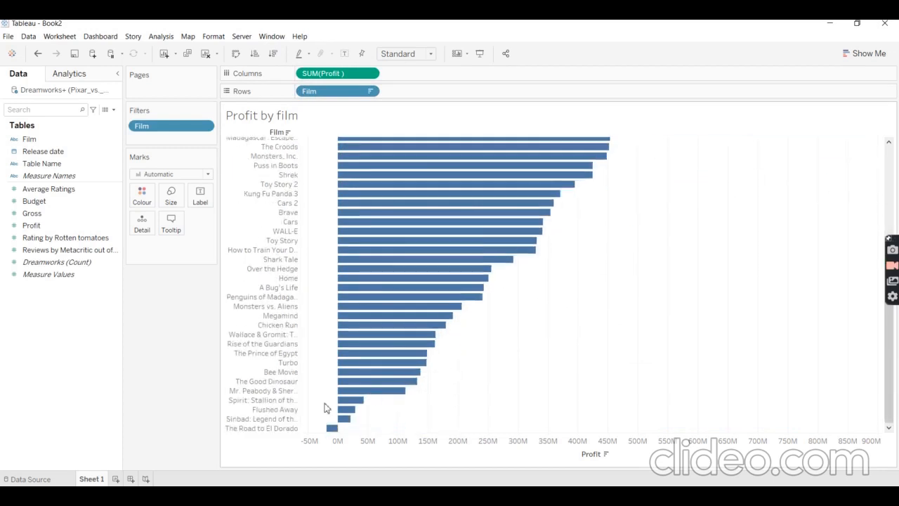
scroll(377, 390, up, 5)
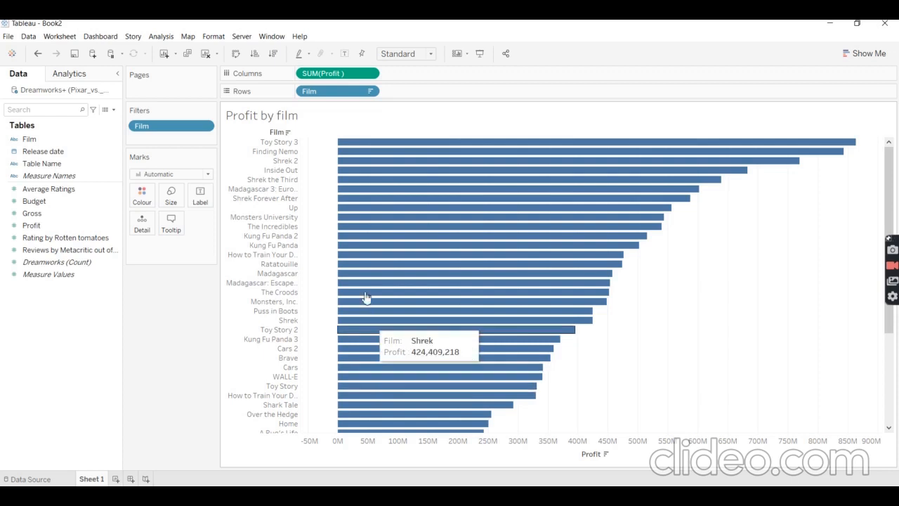
mouse_move(342, 144)
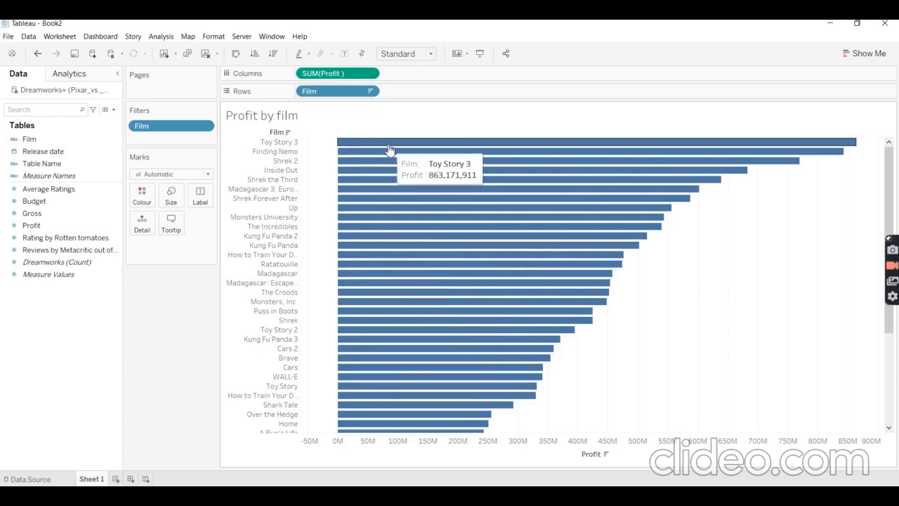
Add the ad hoc calculation avg(0) to the columns after the sum of Profit.
double_click(397, 75)
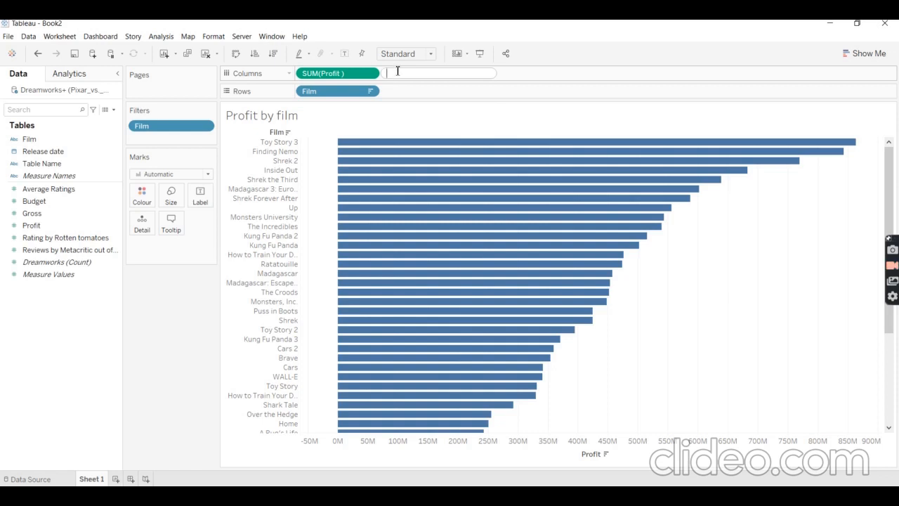
text(avg)
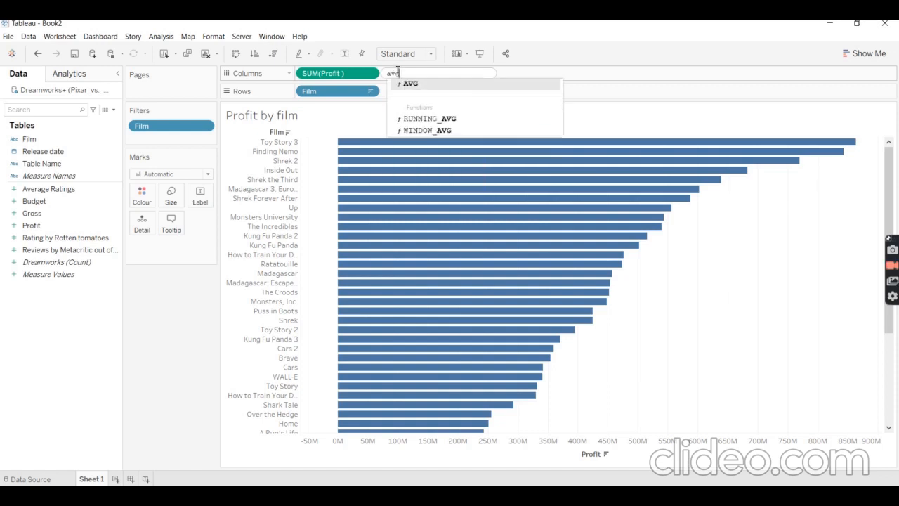
text((0)
text())
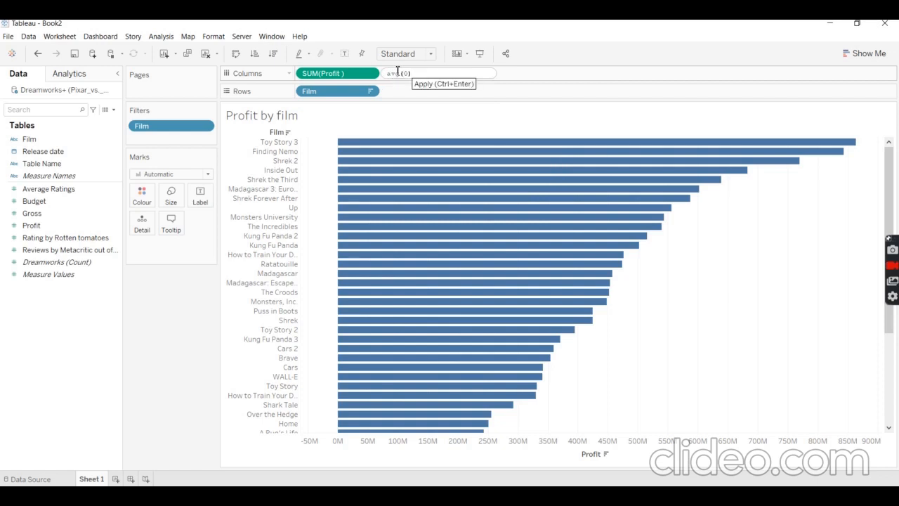
key(Return)
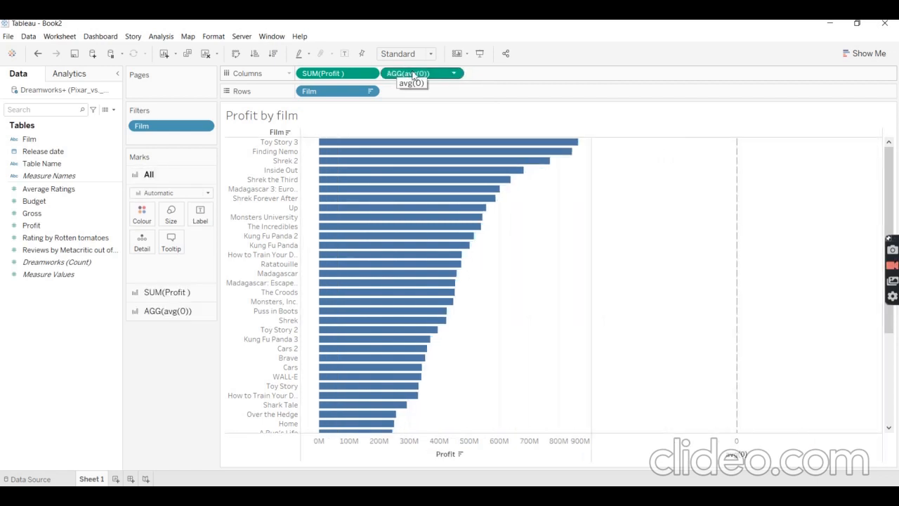
Combine the avg(0) measure with Profit on one shared axis.
drag(412, 73, 461, 458)
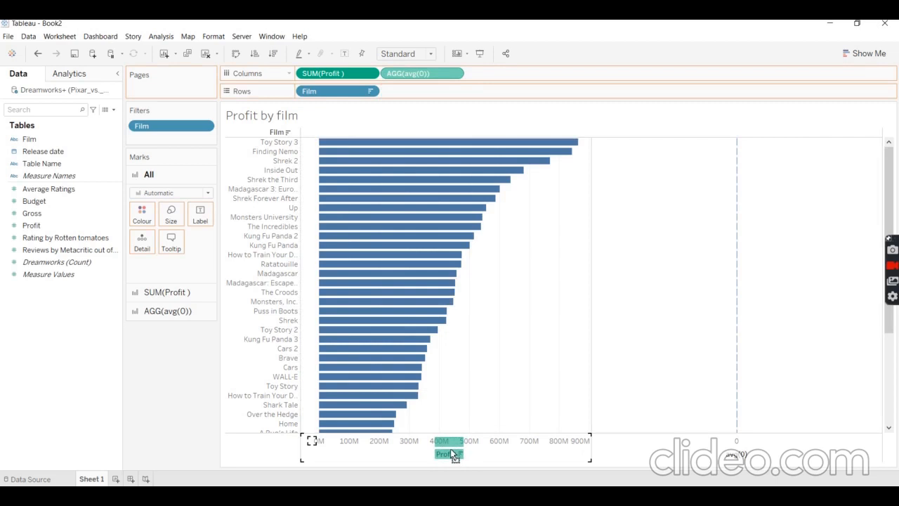
drag(453, 454, 452, 453)
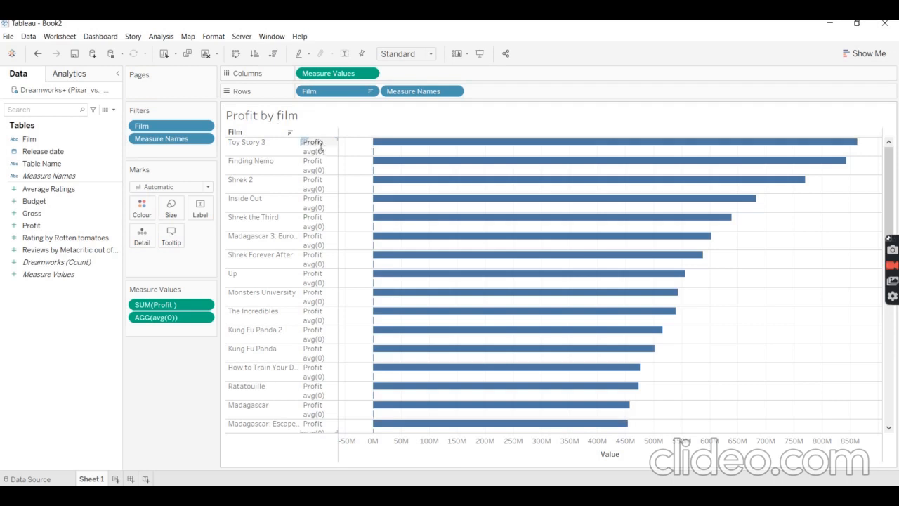
mouse_move(385, 147)
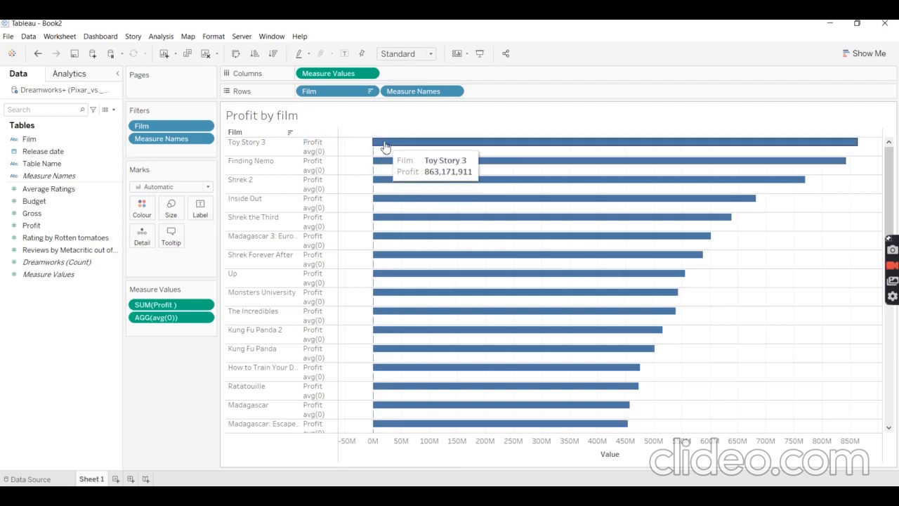
Change the mark type to Line and move Measure Names from the rows to Path.
click(164, 185)
click(168, 222)
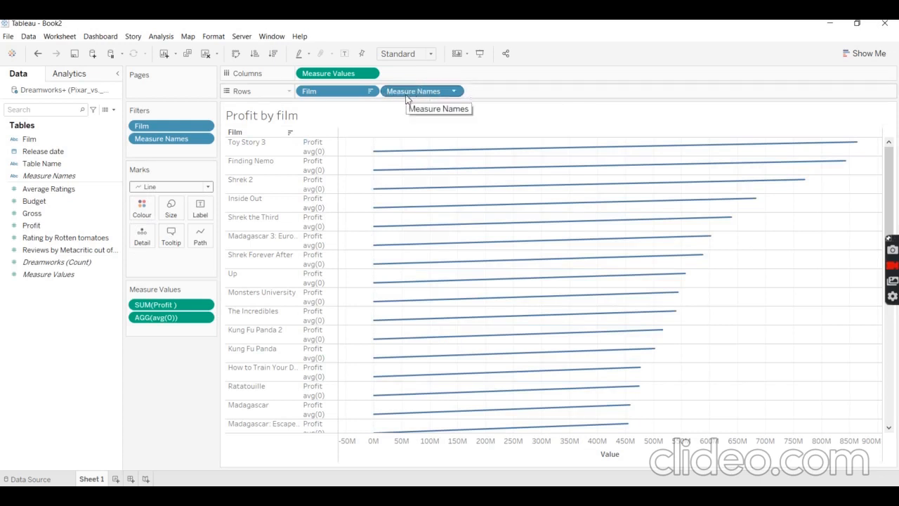
drag(411, 96, 204, 242)
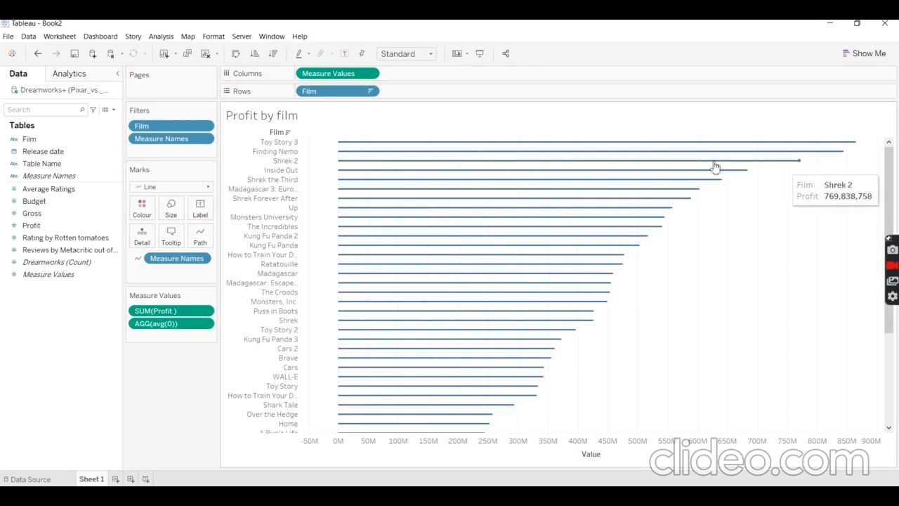
Thicken the line marks and colour them by Table Name to separate Dreamworks from Pixar films.
click(169, 215)
drag(186, 234, 222, 243)
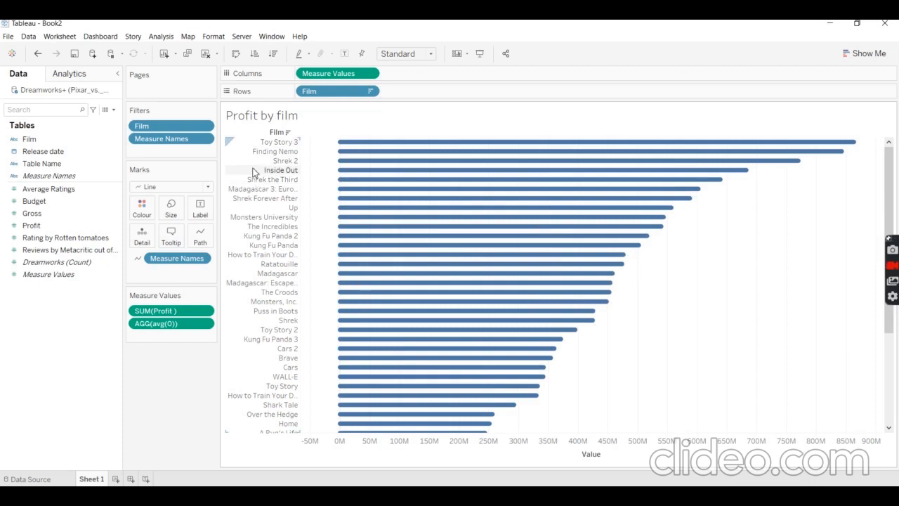
drag(48, 167, 144, 211)
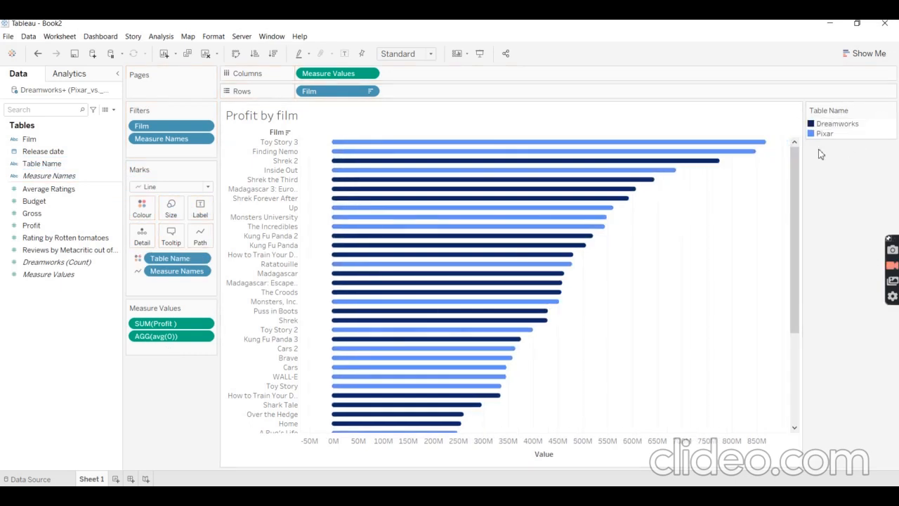
mouse_move(355, 165)
scroll(698, 227, down, 5)
scroll(526, 297, up, 5)
mouse_move(538, 288)
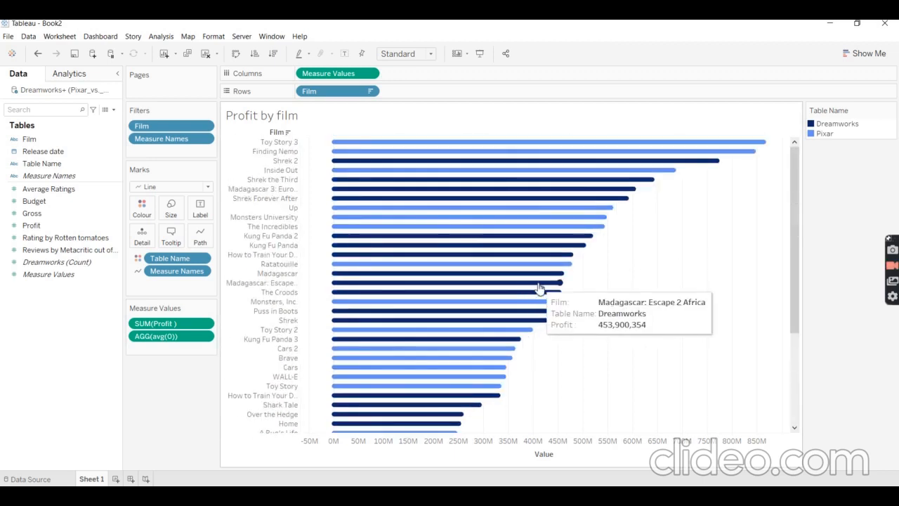
click(892, 266)
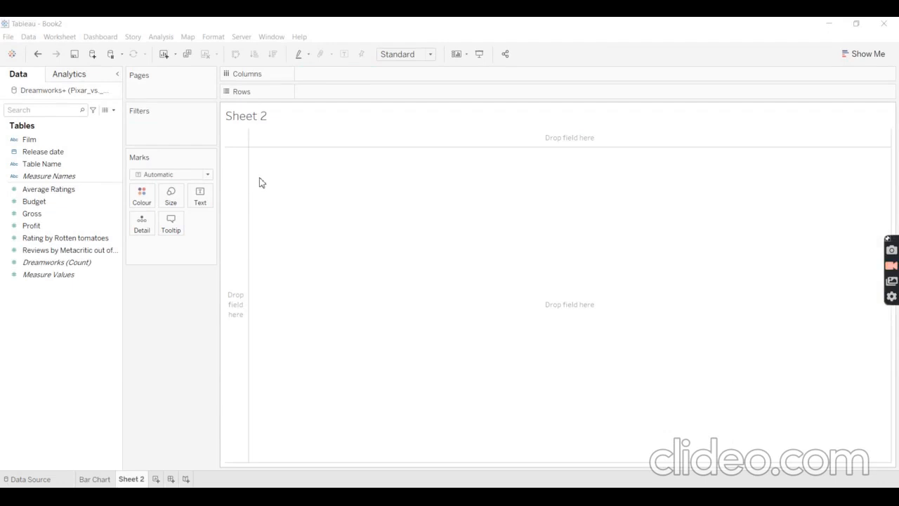
Build a bar chart on Sheet 2 with Table Name as rows and the sum of Profit as columns.
click(98, 166)
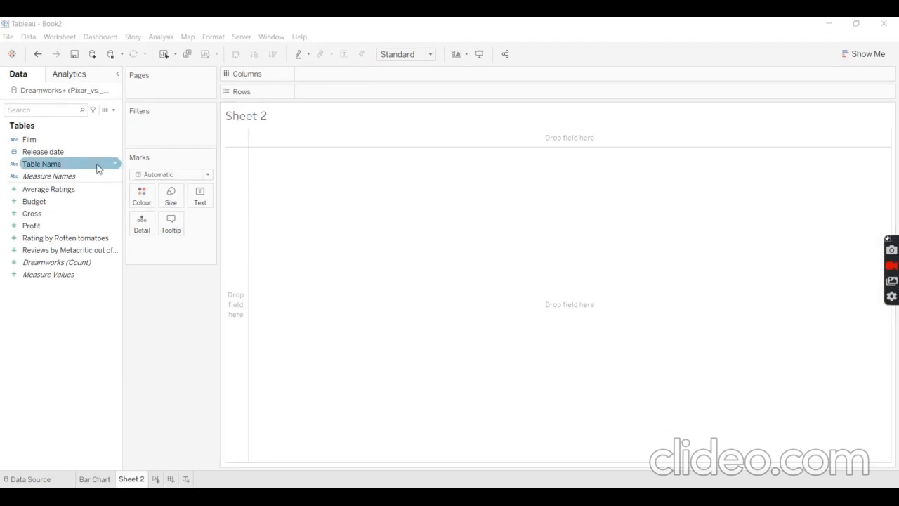
click(62, 176)
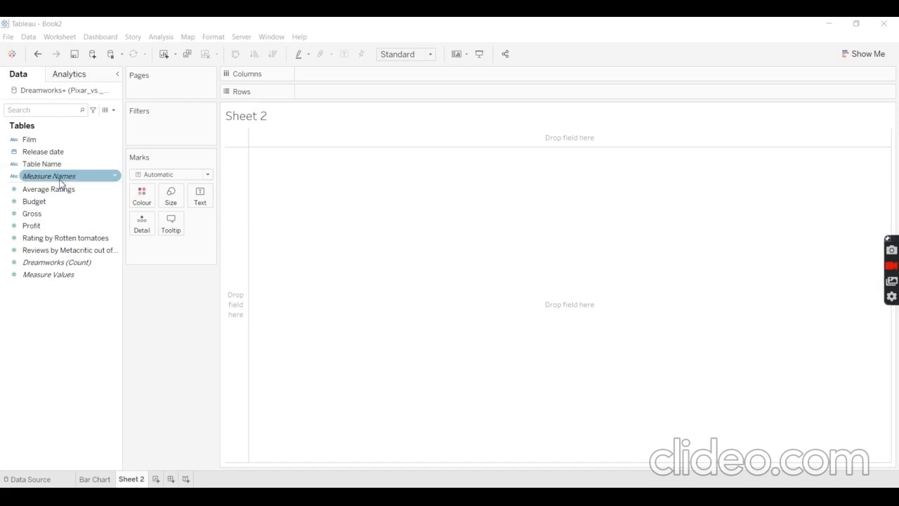
click(56, 164)
drag(60, 164, 342, 92)
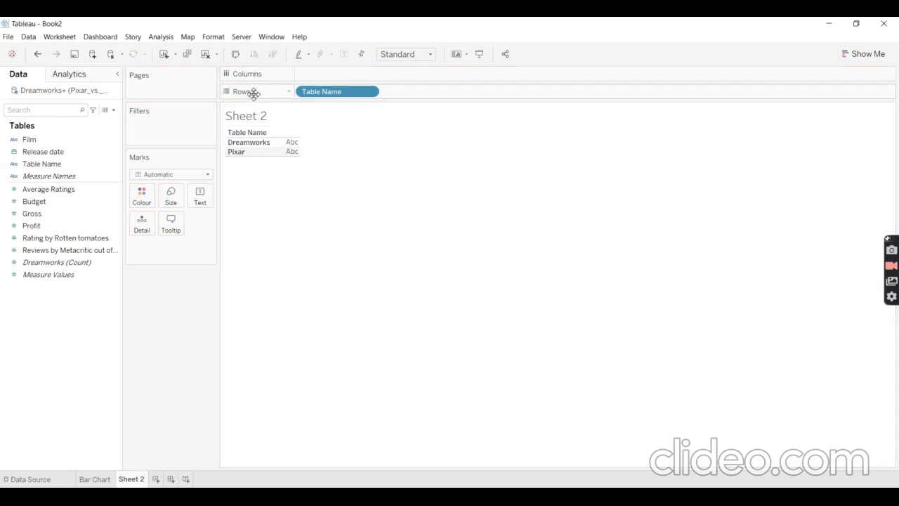
click(32, 223)
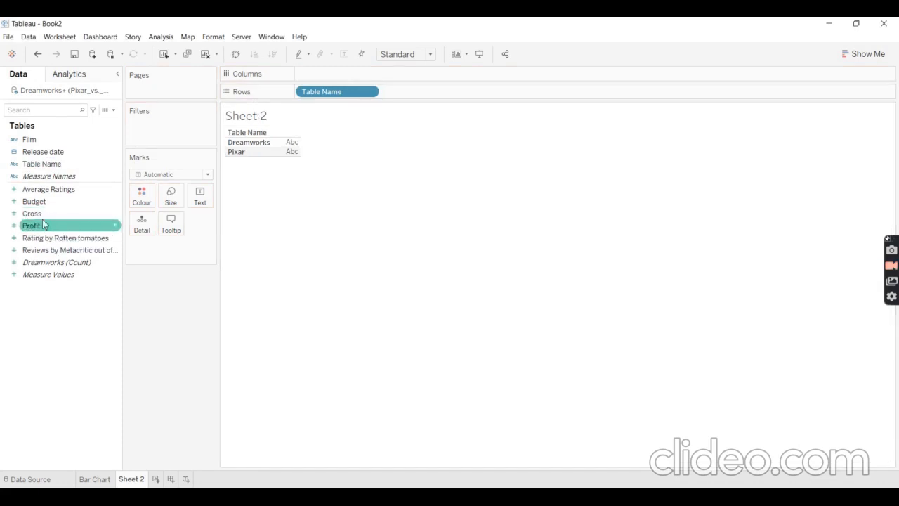
drag(44, 225, 321, 76)
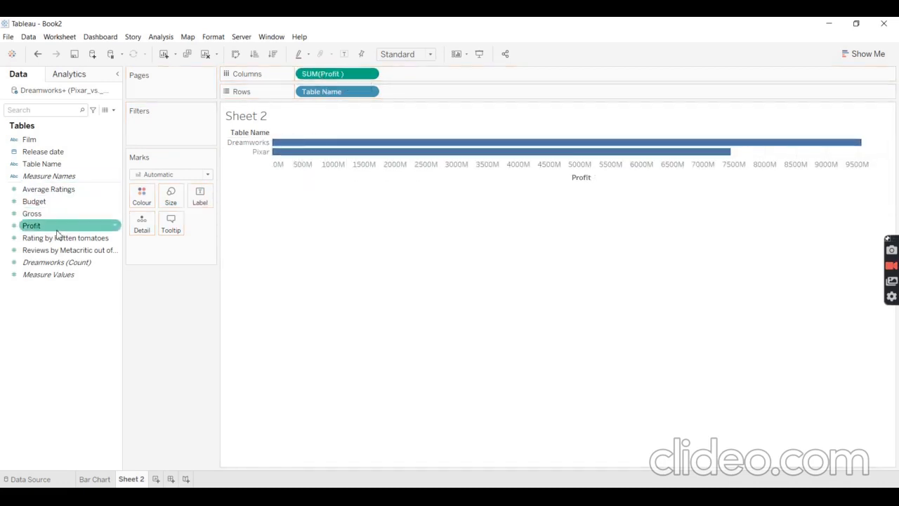
Add Profit to the columns a second time and set its aggregation to Average.
drag(48, 232, 441, 81)
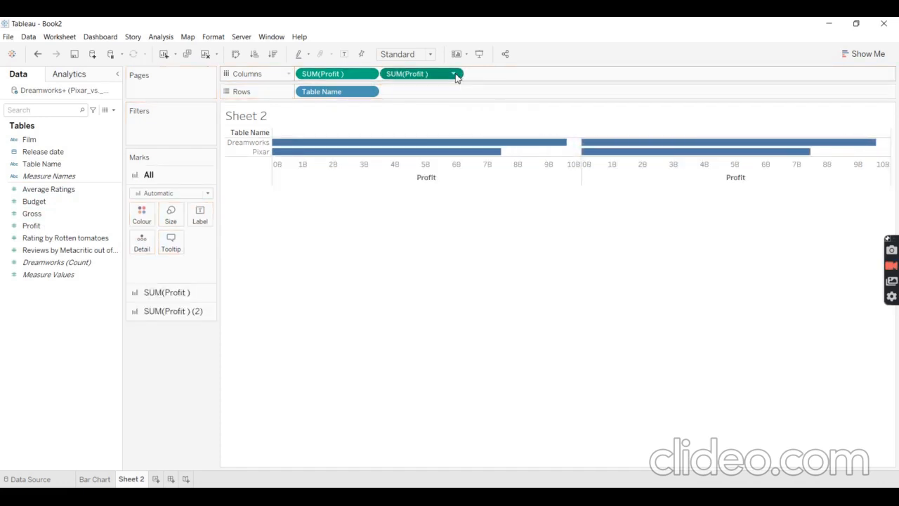
click(455, 74)
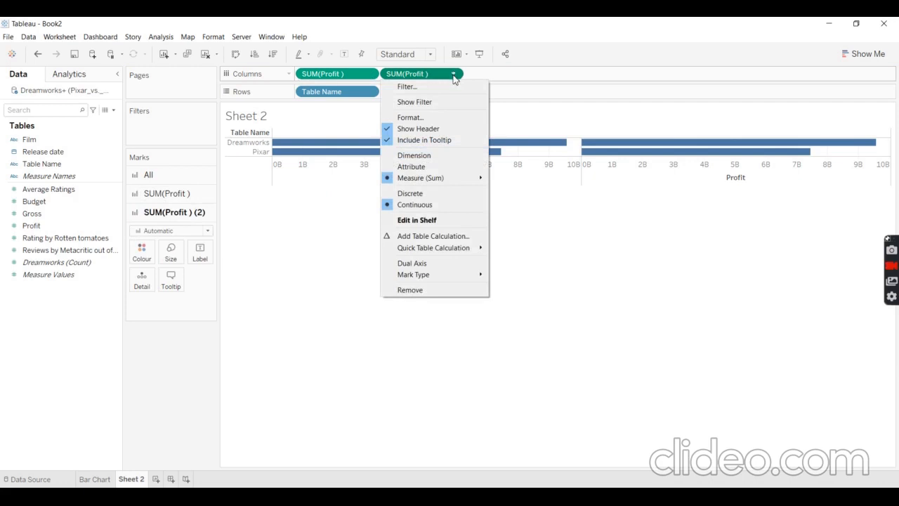
mouse_move(451, 180)
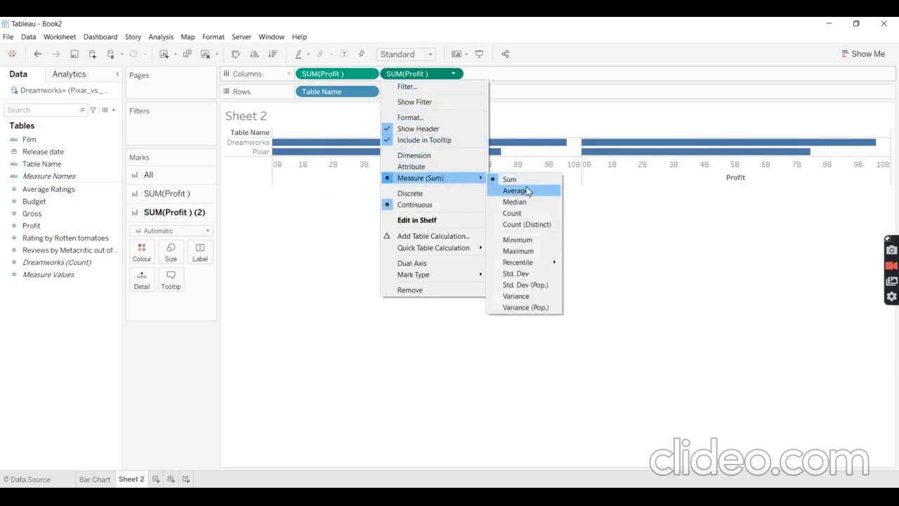
click(516, 190)
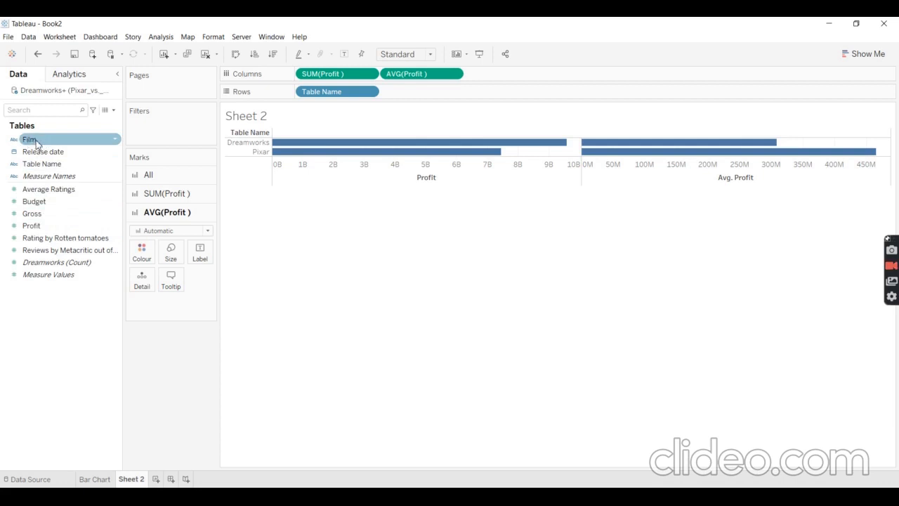
Add the count of Film, CNT(Film), as a third column measure and compare both studios' values.
drag(36, 143, 497, 78)
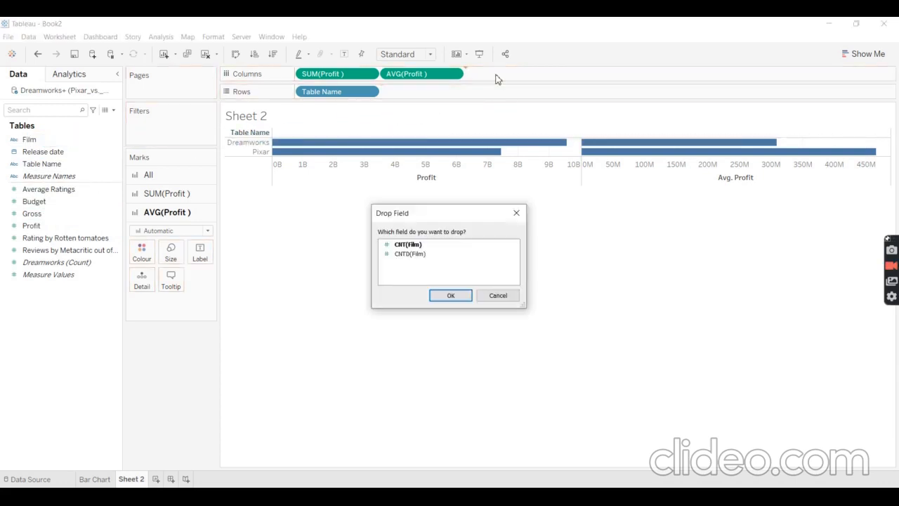
click(420, 246)
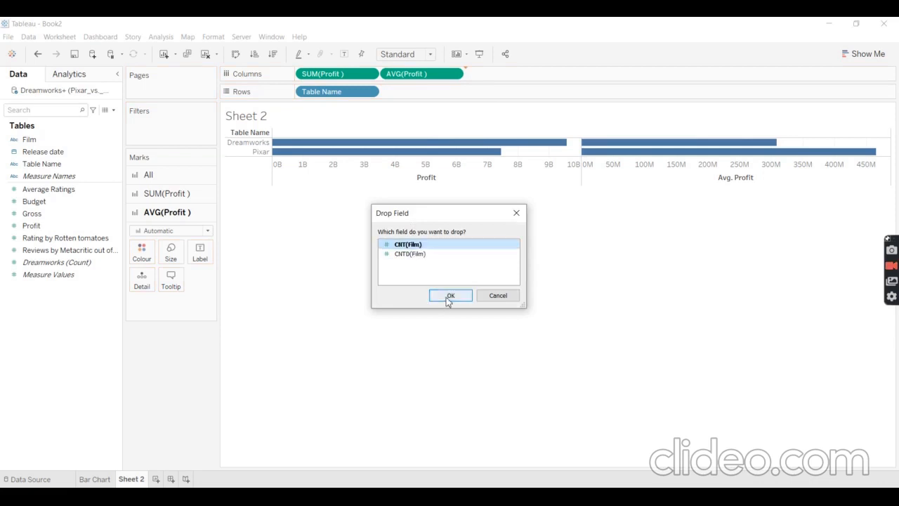
click(447, 296)
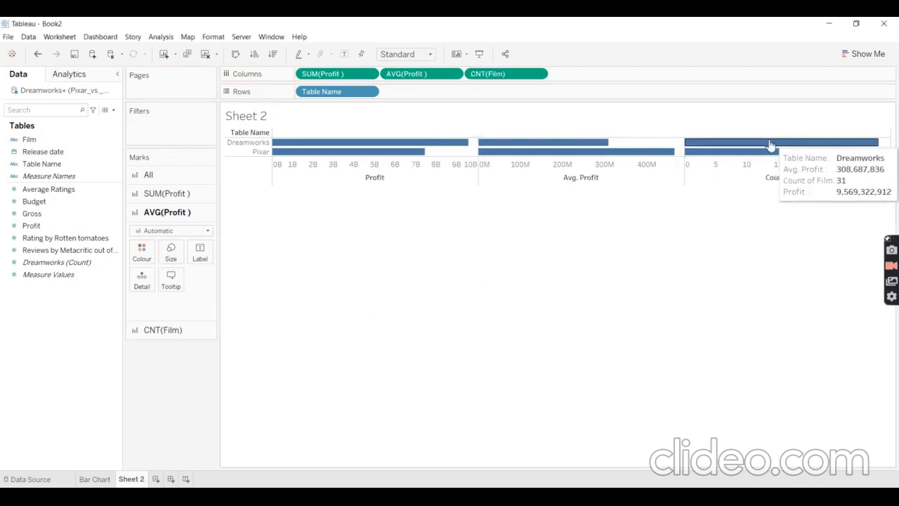
mouse_move(768, 144)
mouse_move(752, 157)
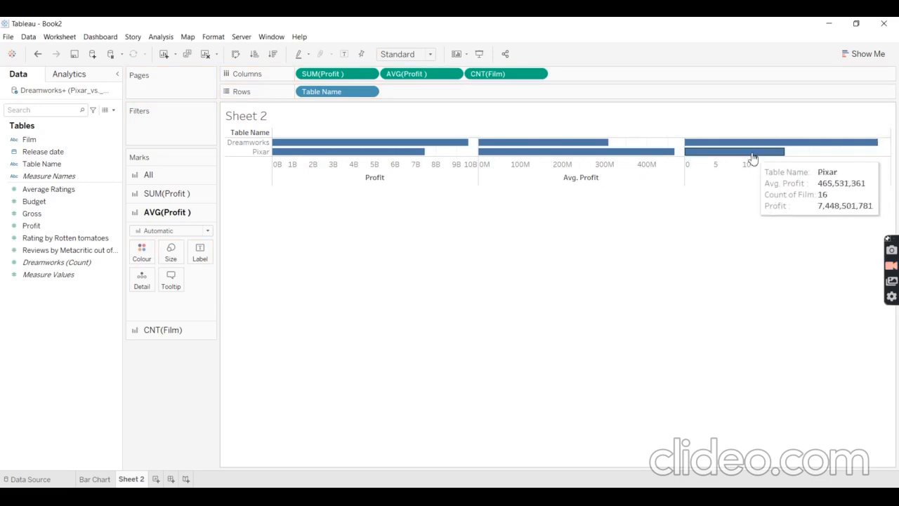
mouse_move(444, 152)
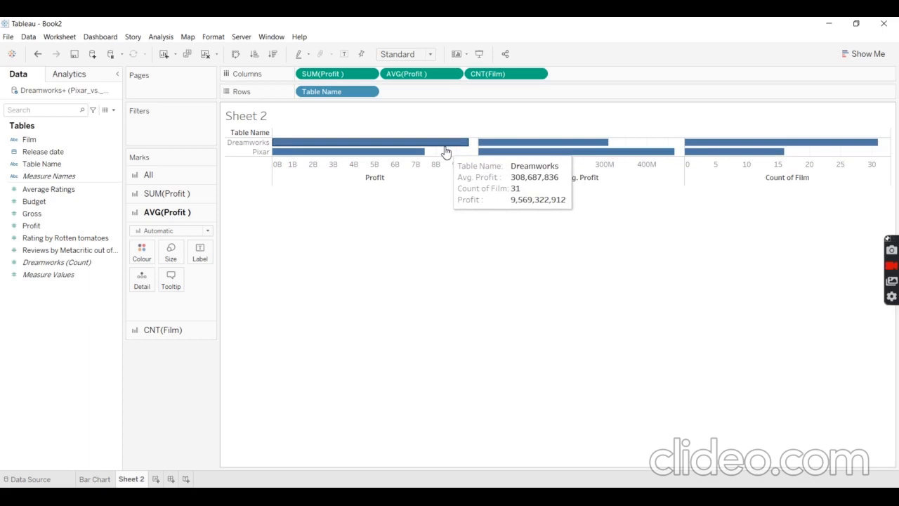
mouse_move(288, 153)
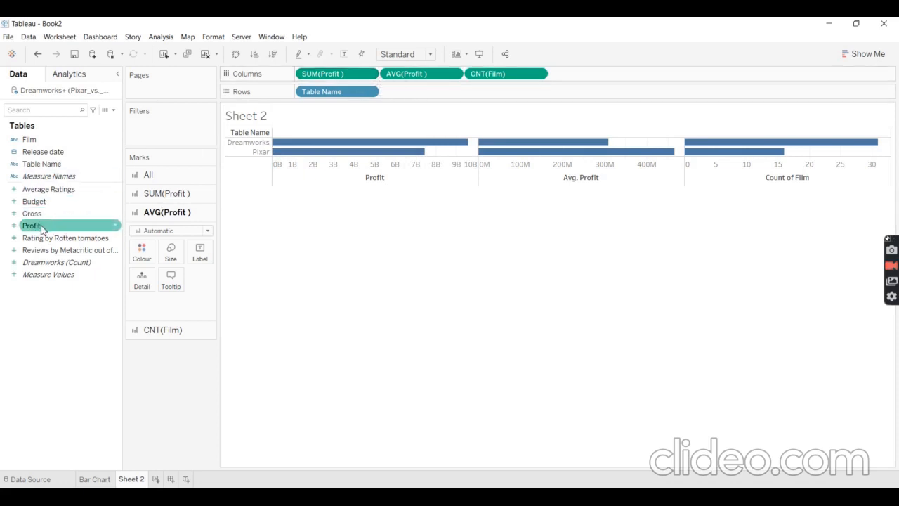
Add a second sum of Profit beside the first in the columns and fit the chart to Entire View.
drag(43, 231, 383, 74)
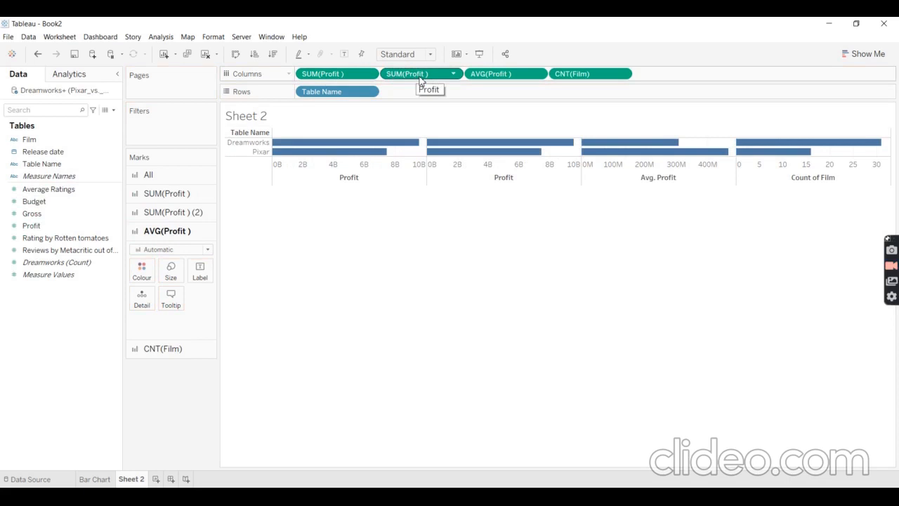
click(429, 54)
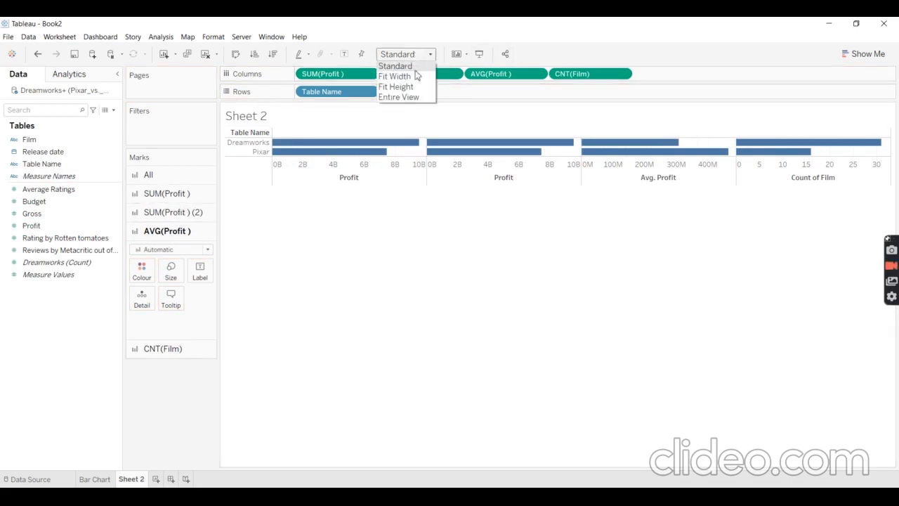
click(407, 97)
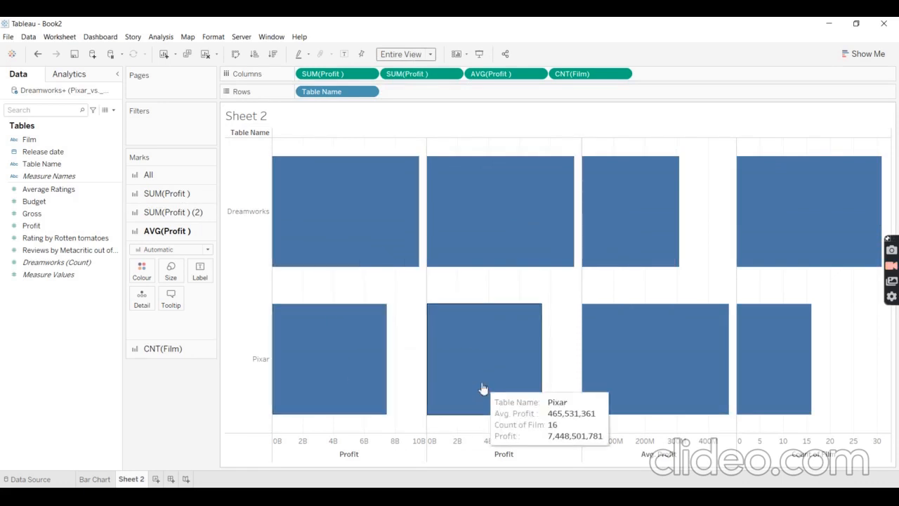
Set the mark type of the second SUM(Profit) measure to Shape.
click(179, 195)
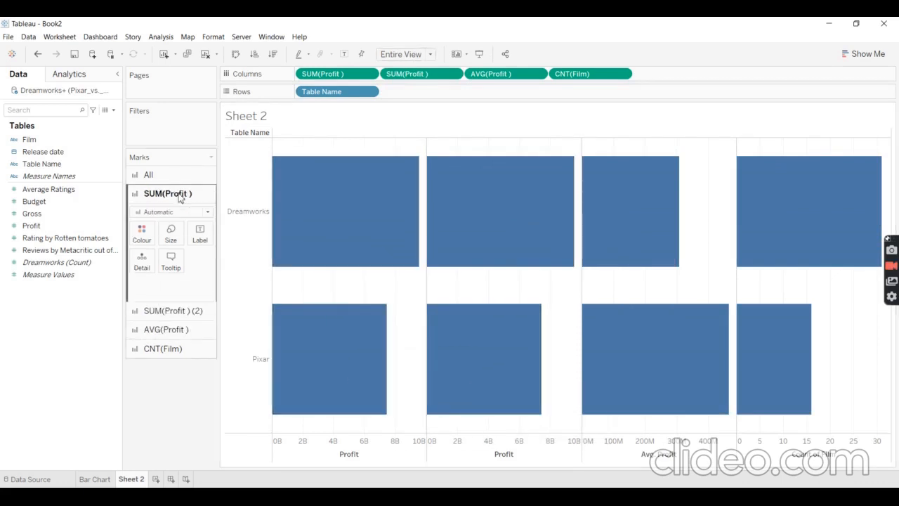
click(172, 311)
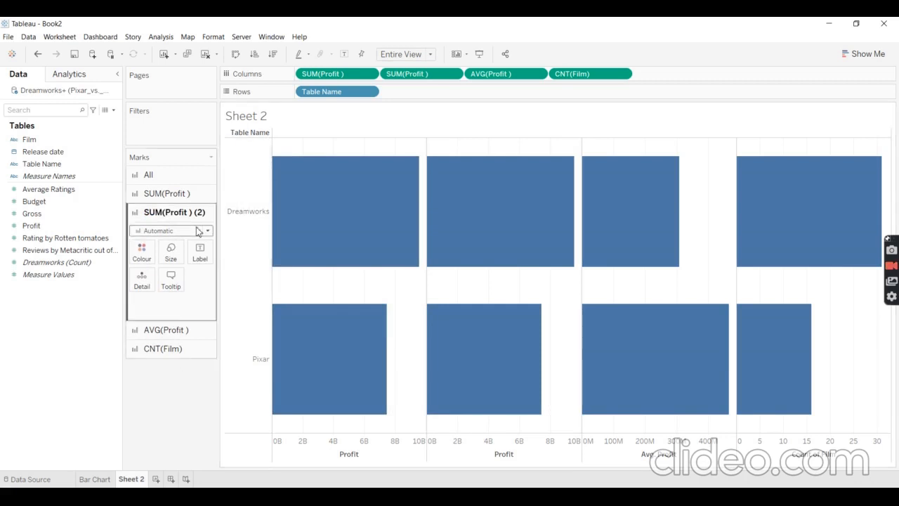
click(197, 231)
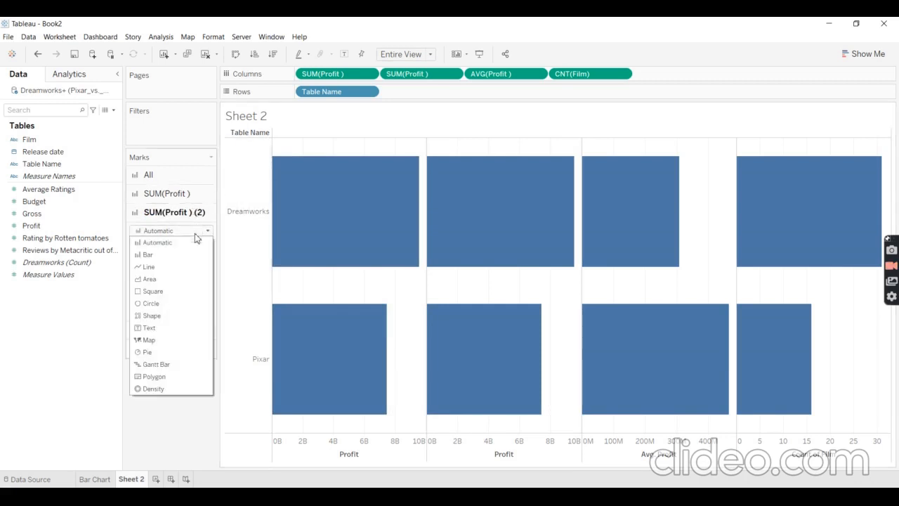
click(170, 316)
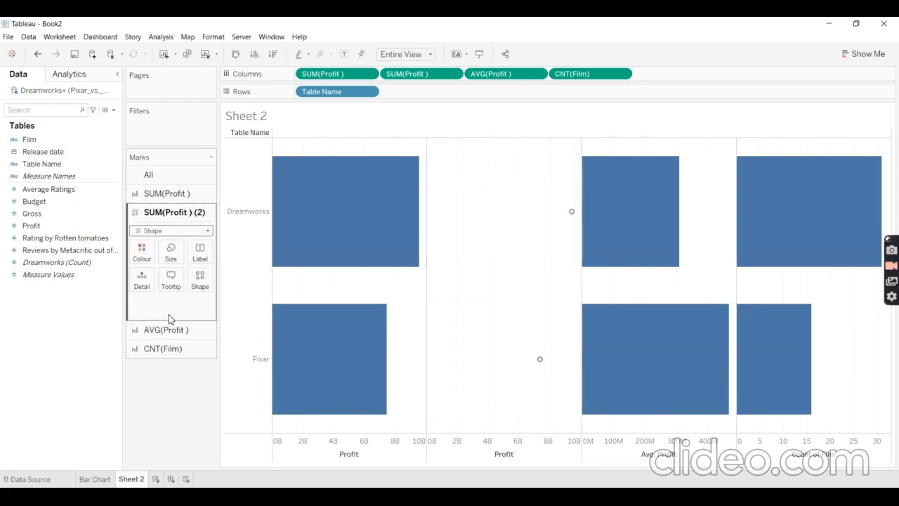
Shrink the first SUM(Profit) bars to thin lines and enlarge the second SUM(Profit) measure's circle marks.
click(174, 194)
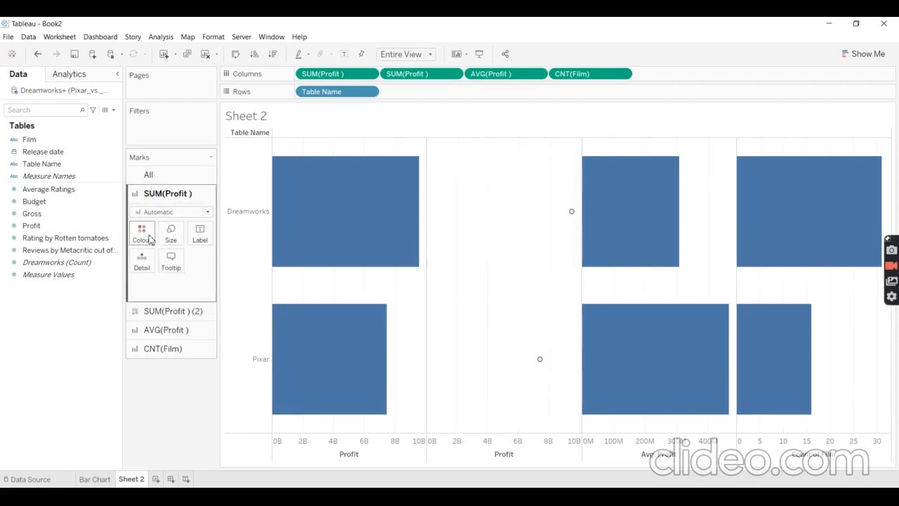
click(170, 240)
drag(226, 259, 166, 259)
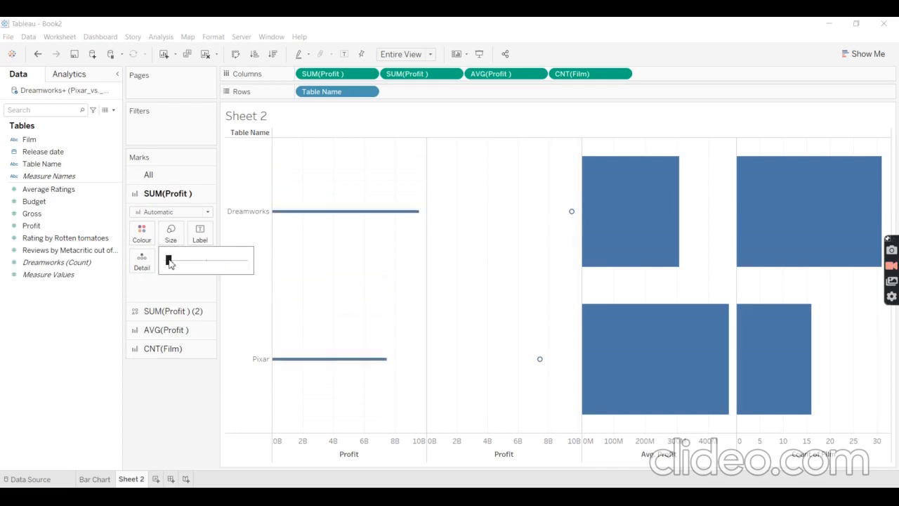
click(172, 310)
click(170, 247)
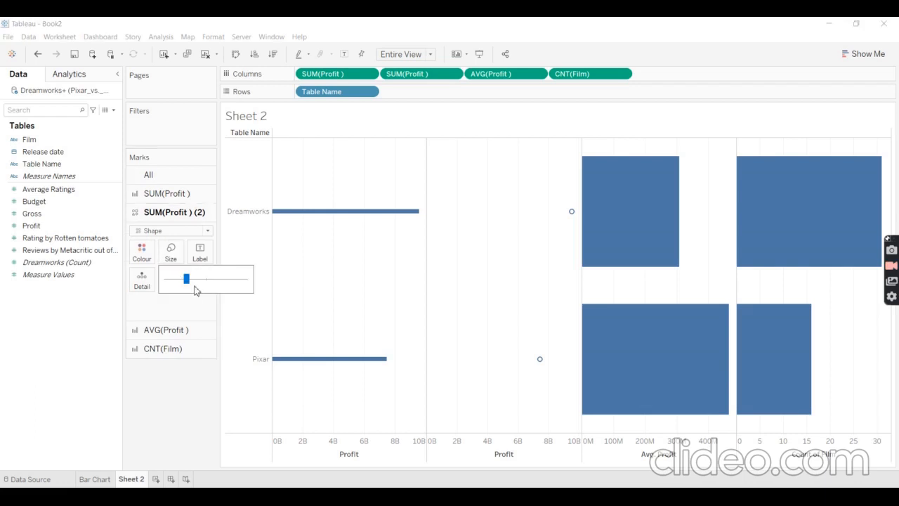
drag(188, 280, 240, 282)
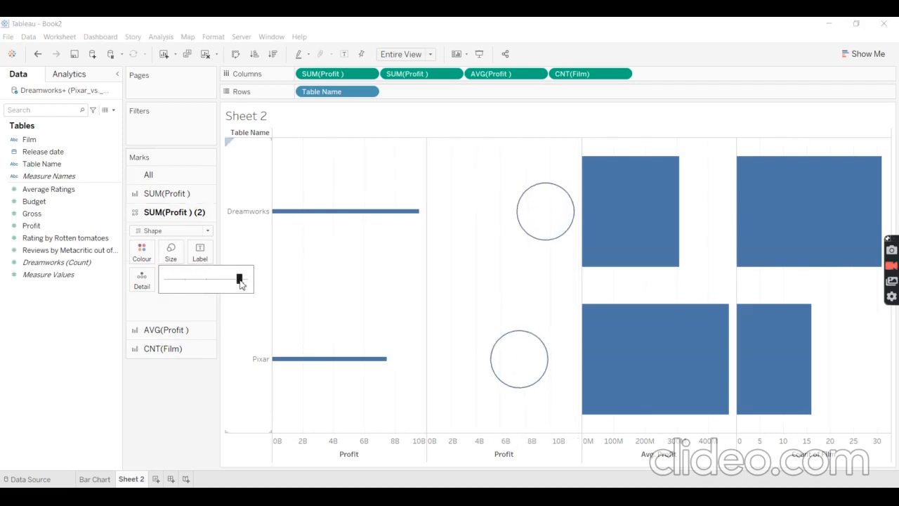
Combine the two SUM(Profit) measures on a dual axis and set the first one's mark type to Bar.
click(455, 78)
click(453, 75)
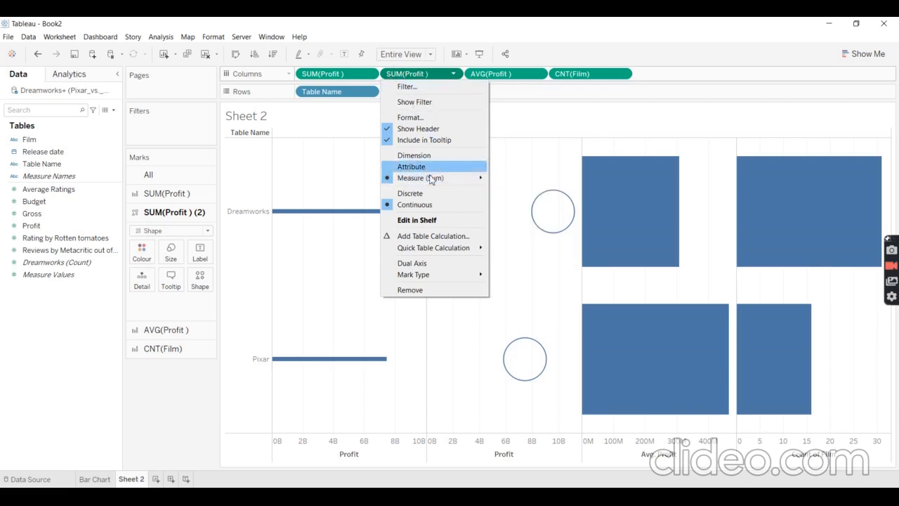
click(442, 263)
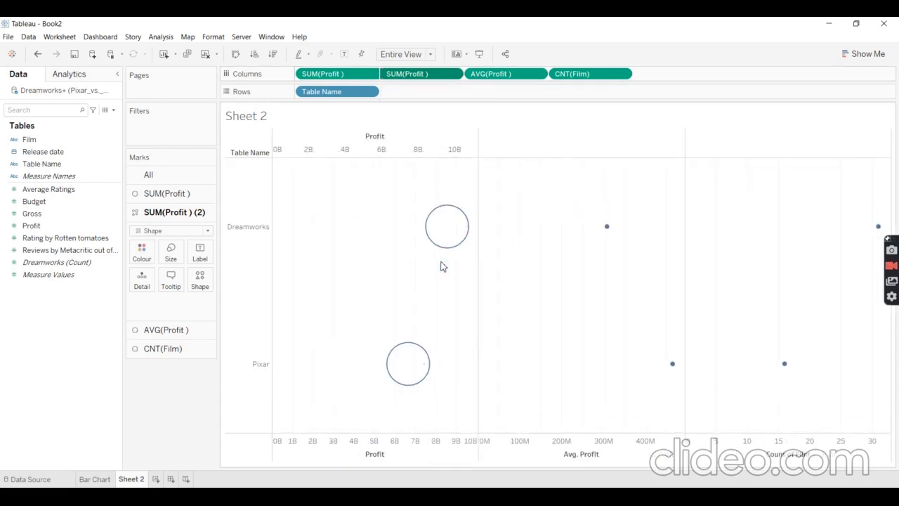
mouse_move(430, 242)
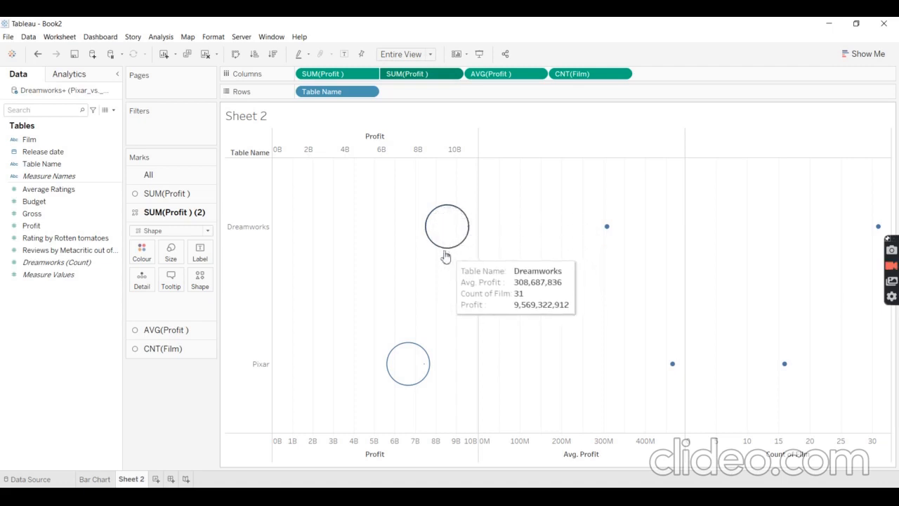
click(174, 199)
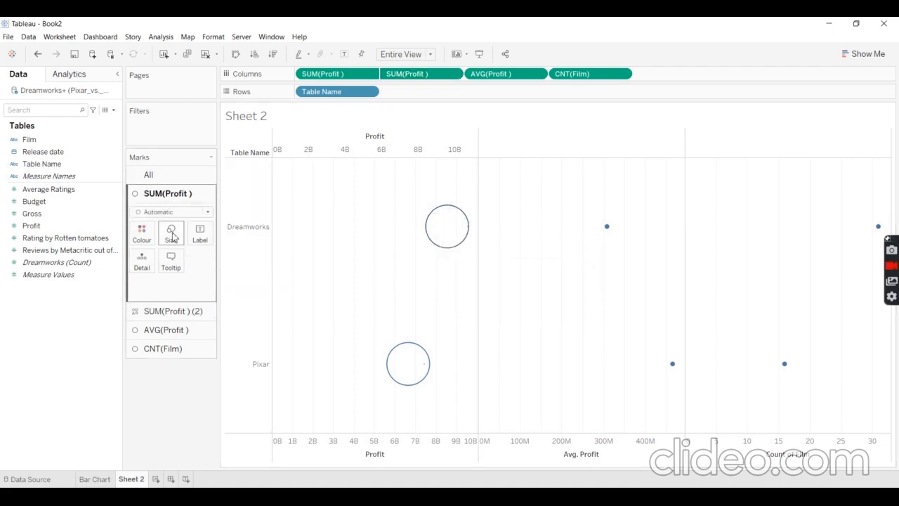
click(172, 211)
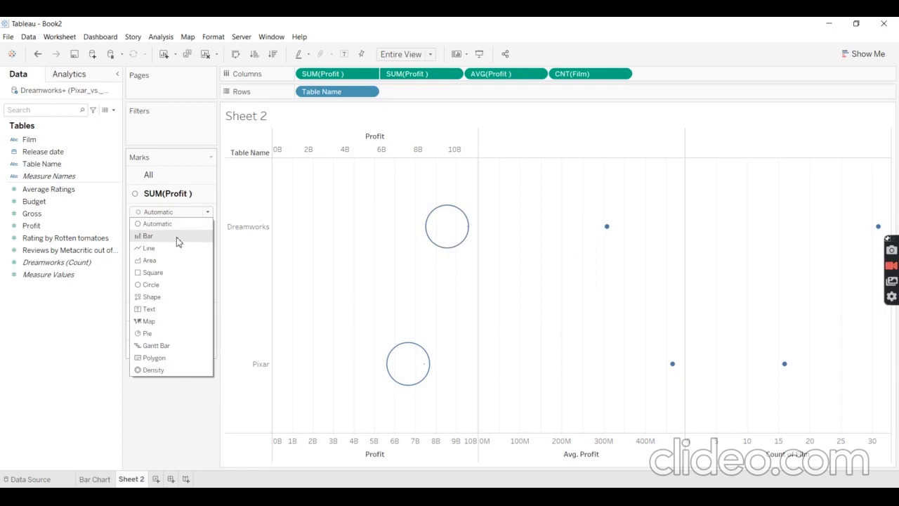
click(177, 237)
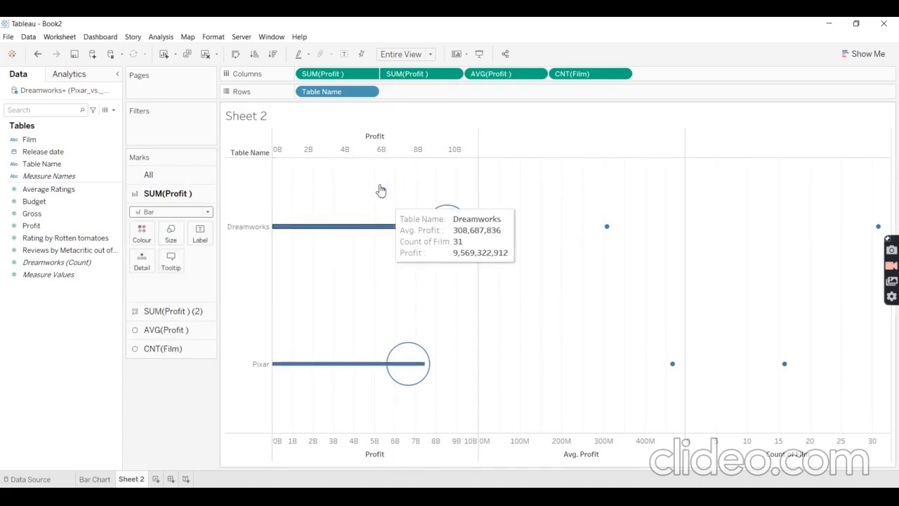
Synchronise the two Profit axes of the dual-axis chart.
click(323, 151)
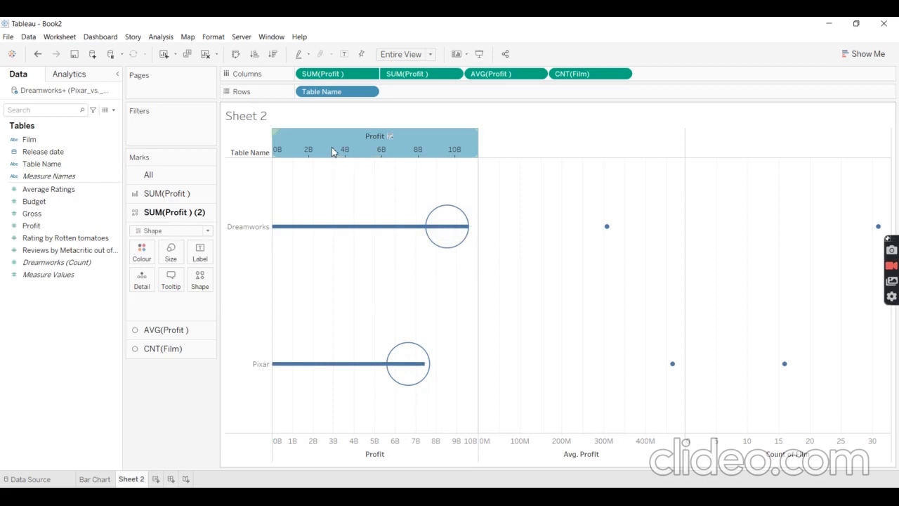
right_click(333, 151)
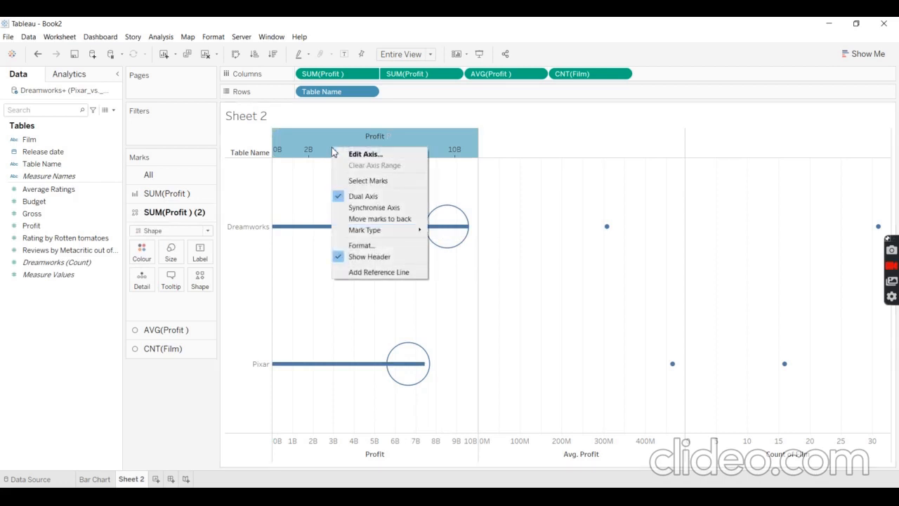
click(374, 207)
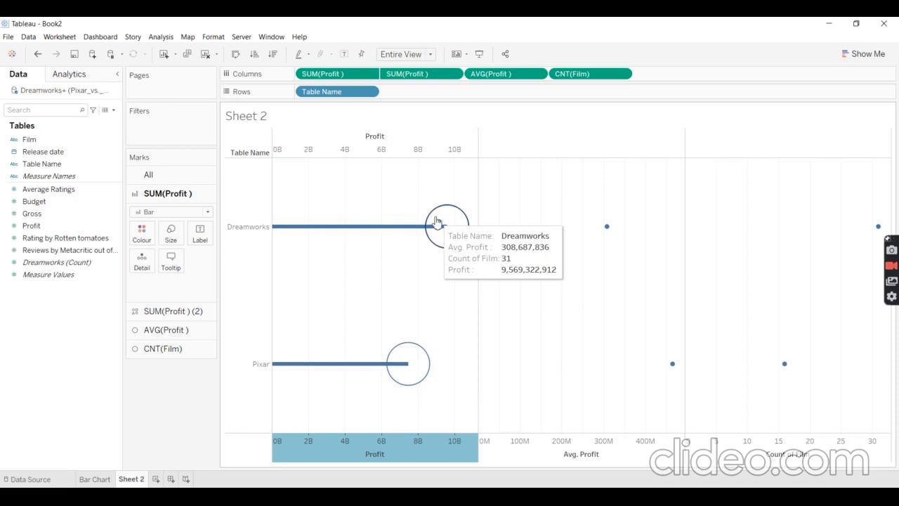
Colour the second SUM(Profit) measure's circle marks by Table Name.
click(137, 311)
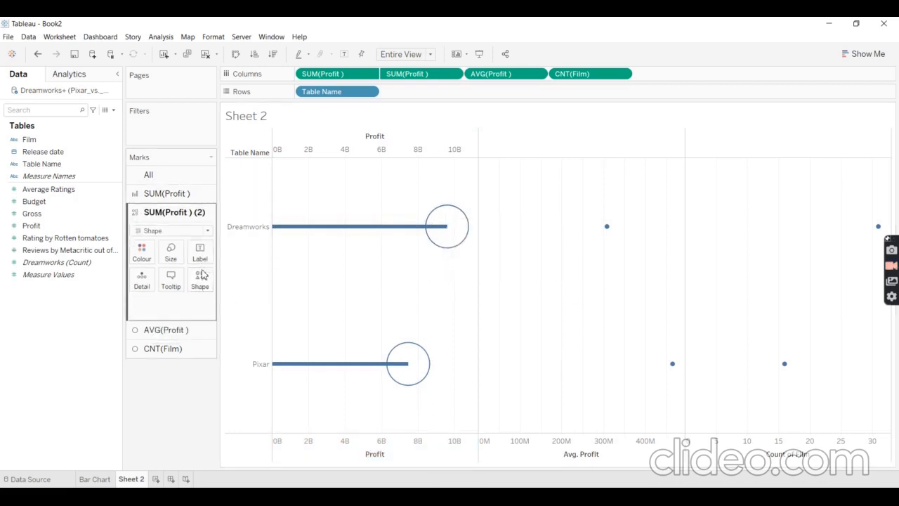
mouse_move(411, 228)
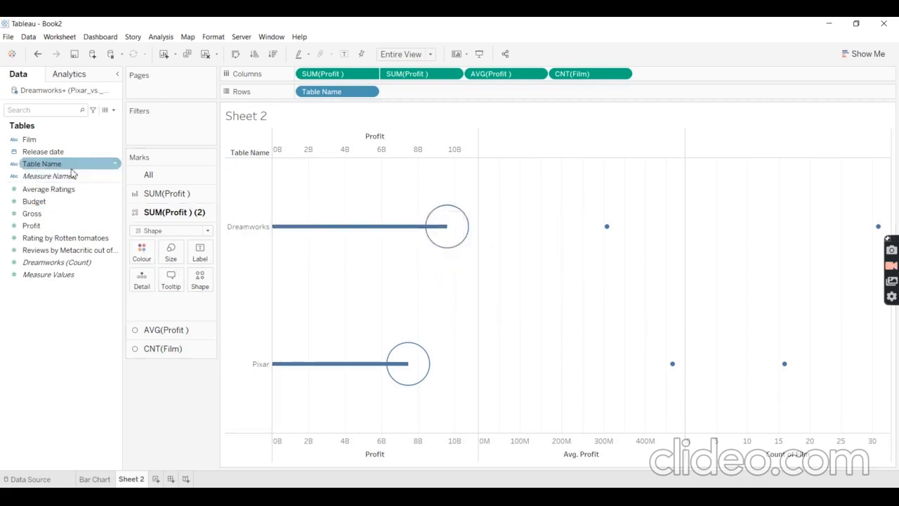
mouse_move(449, 209)
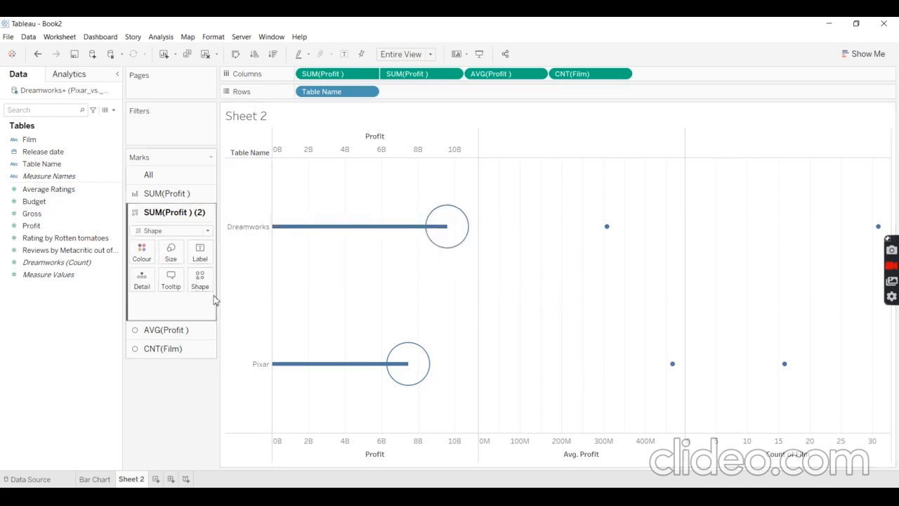
drag(42, 163, 141, 256)
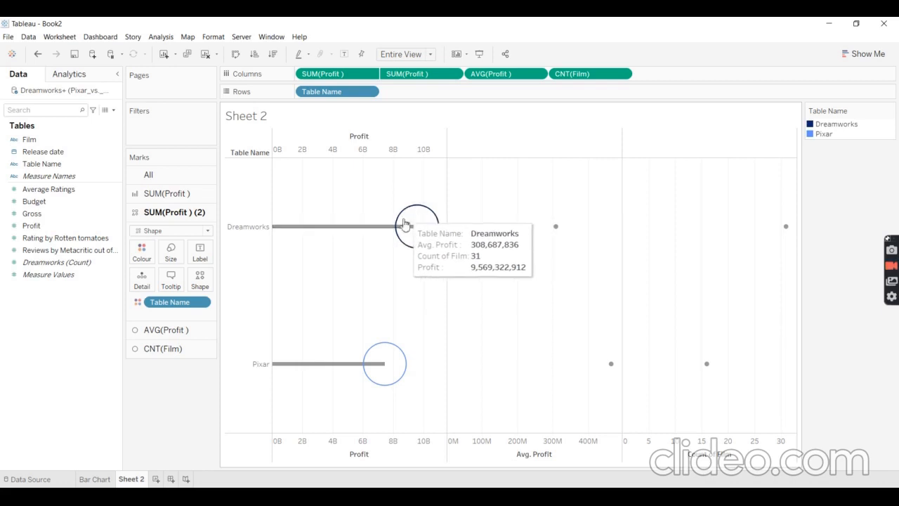
click(201, 281)
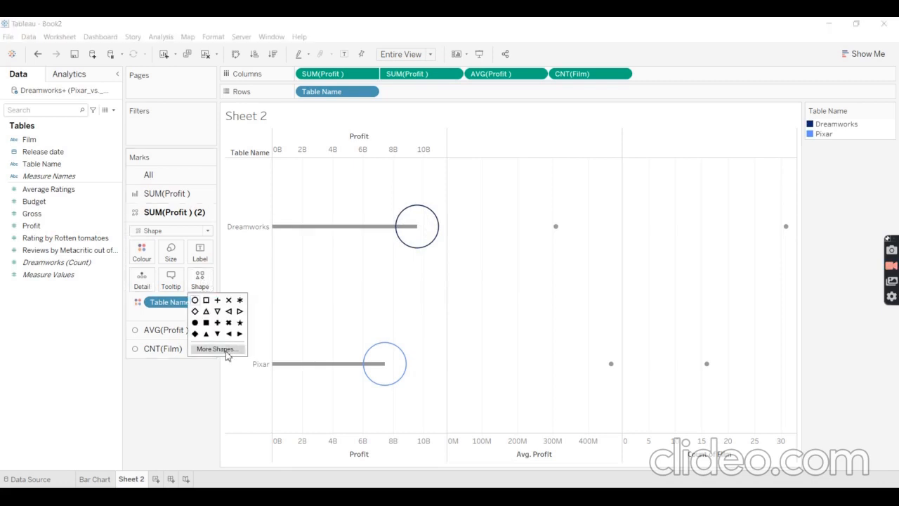
click(224, 349)
click(532, 187)
click(516, 185)
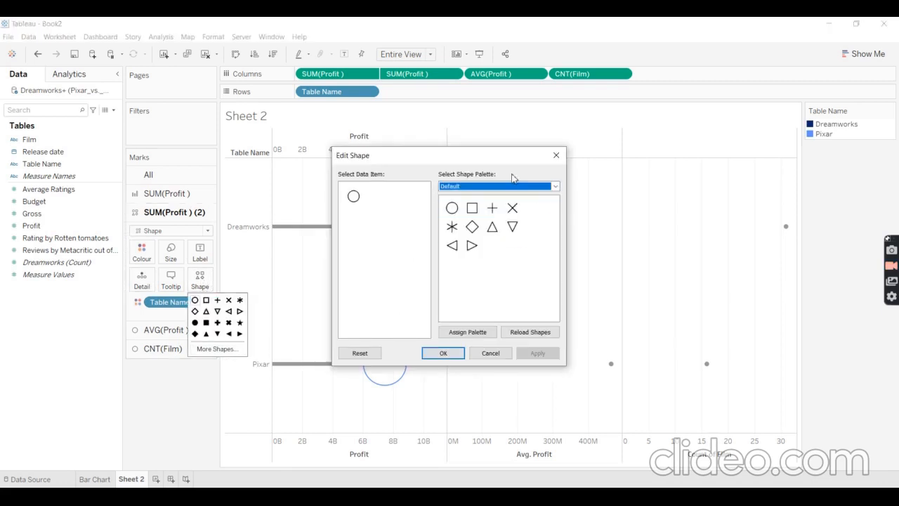
click(555, 158)
Shape the second SUM(Profit) marks by Table Name, giving Dreamworks and Pixar their round custom shapes from the Movie comparison palette.
drag(41, 163, 201, 285)
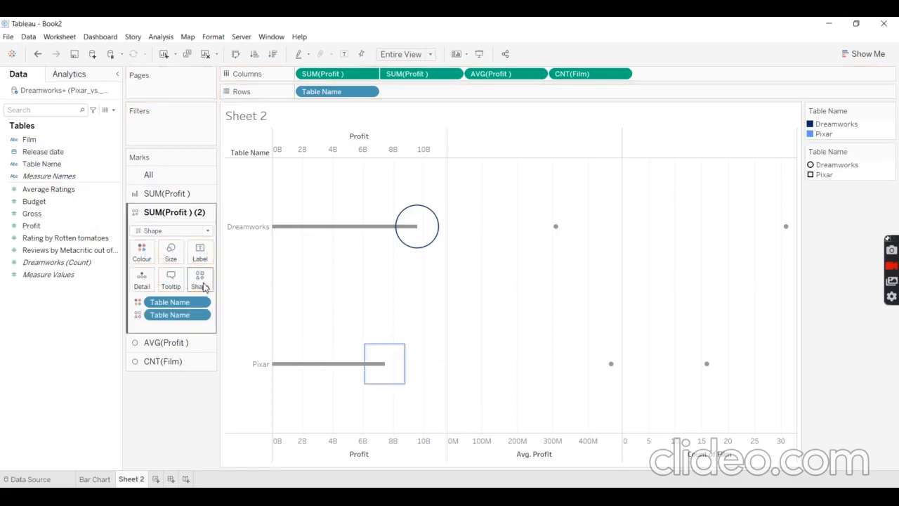
click(202, 285)
click(510, 186)
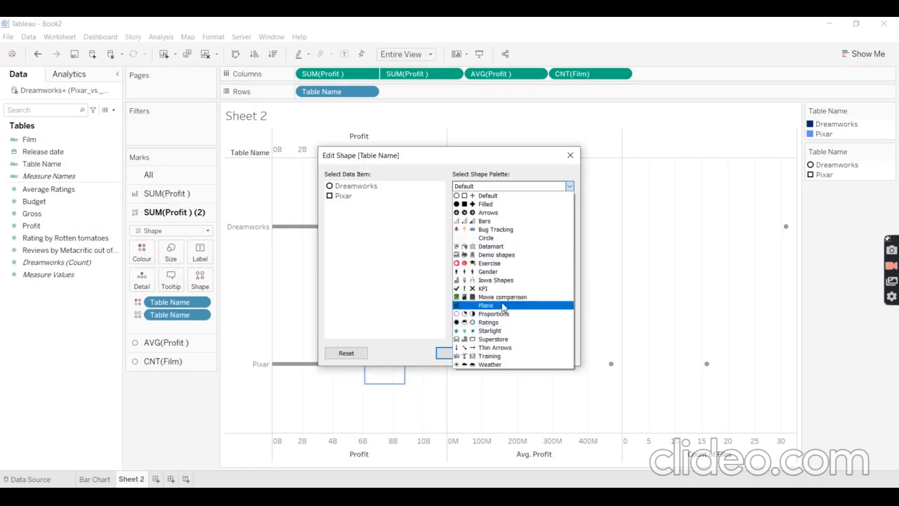
click(504, 296)
scroll(500, 274, down, 1)
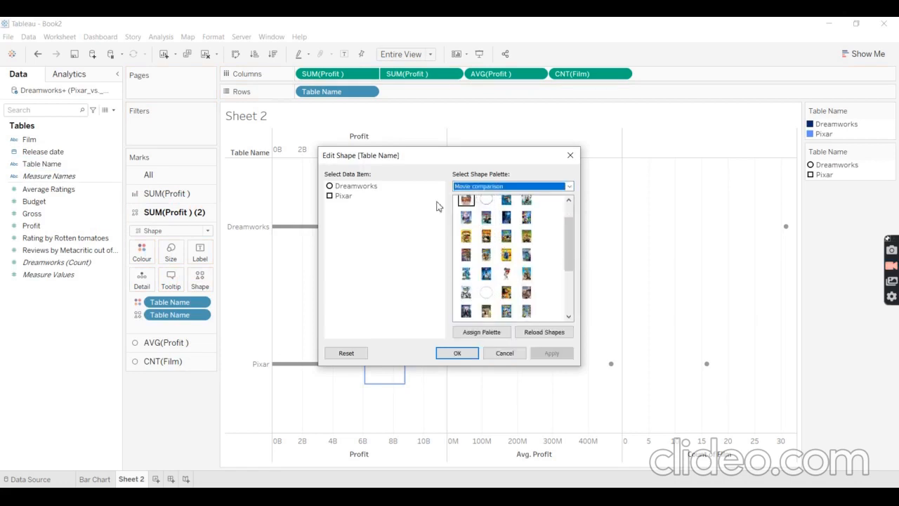
click(358, 189)
click(488, 205)
click(342, 197)
click(486, 292)
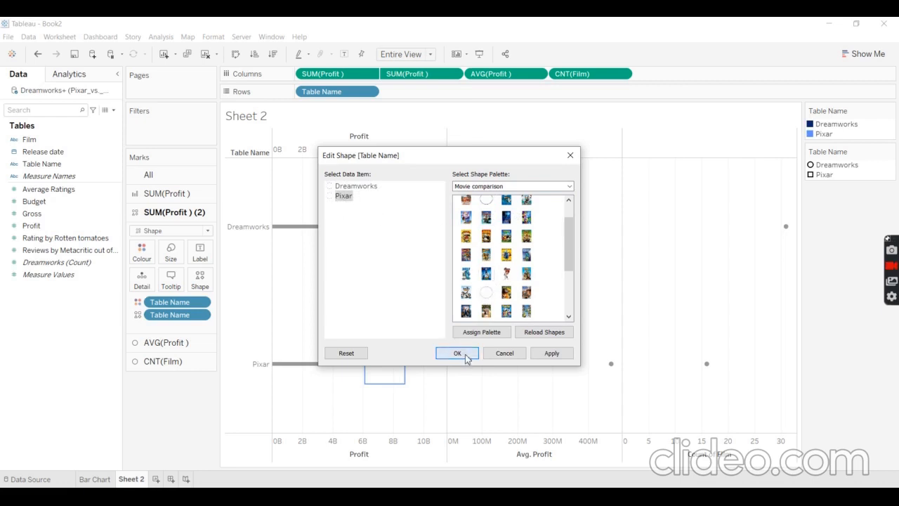
click(457, 353)
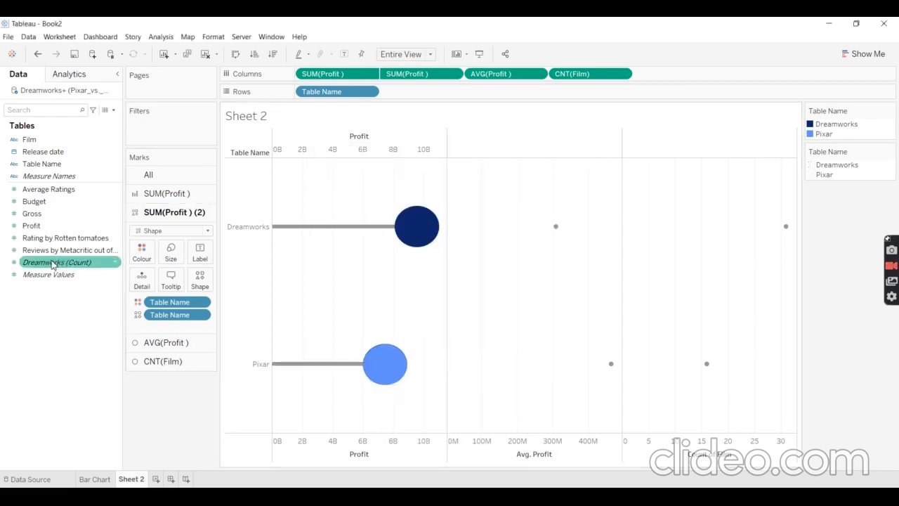
Remove the Table Name colouring from the second SUM(Profit) marks and colour the first SUM(Profit) bars by Table Name.
drag(171, 305, 168, 408)
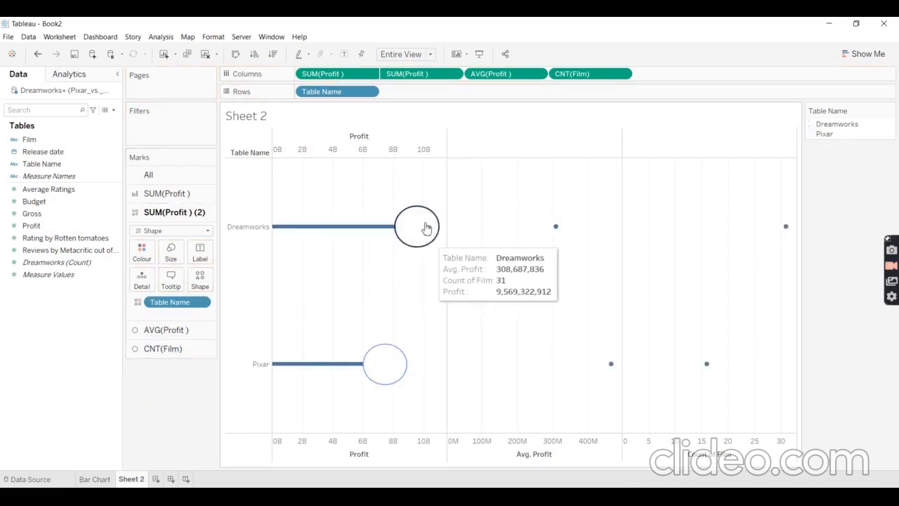
click(159, 201)
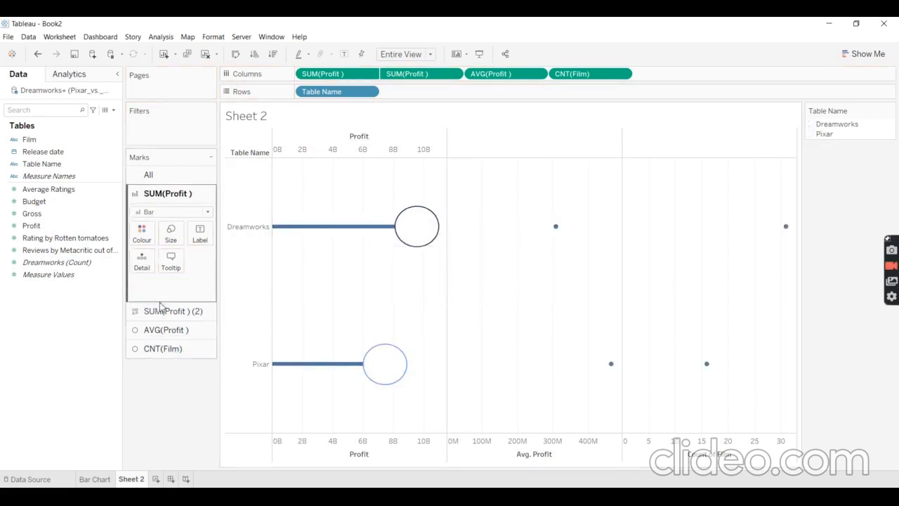
drag(42, 164, 147, 239)
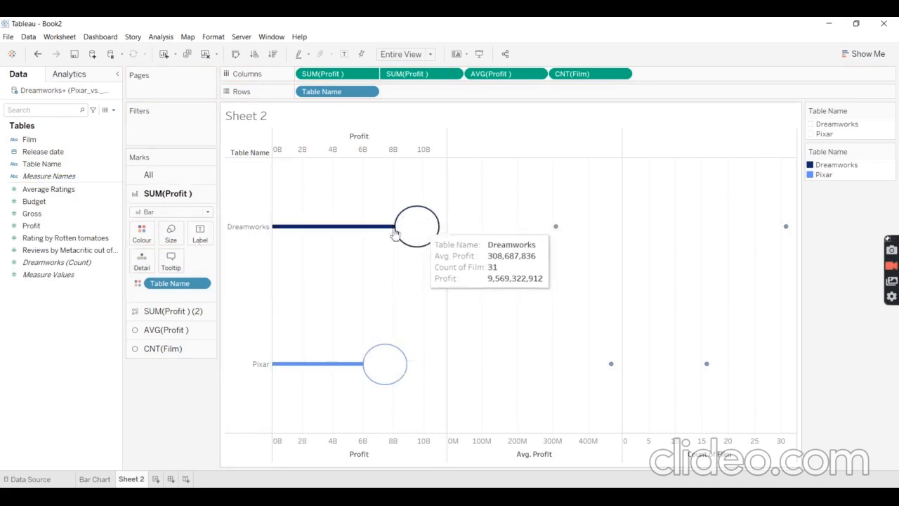
click(201, 237)
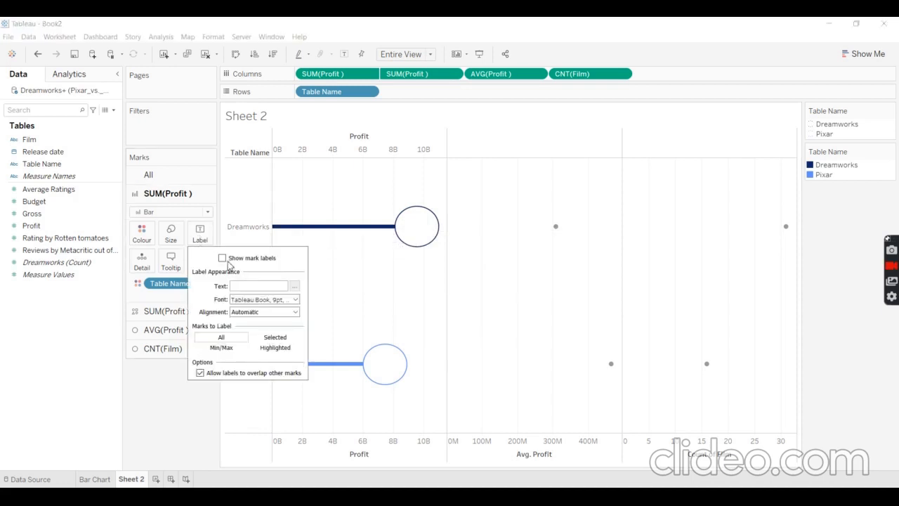
click(223, 258)
click(200, 372)
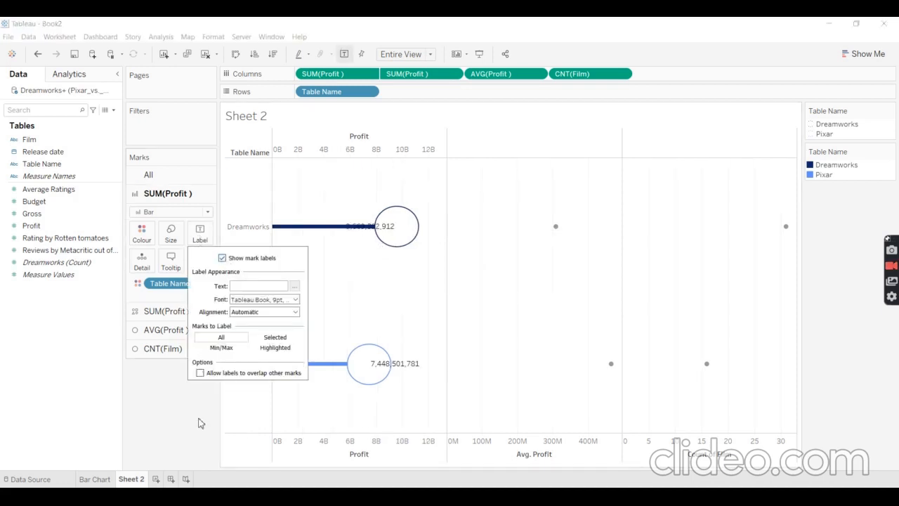
click(182, 419)
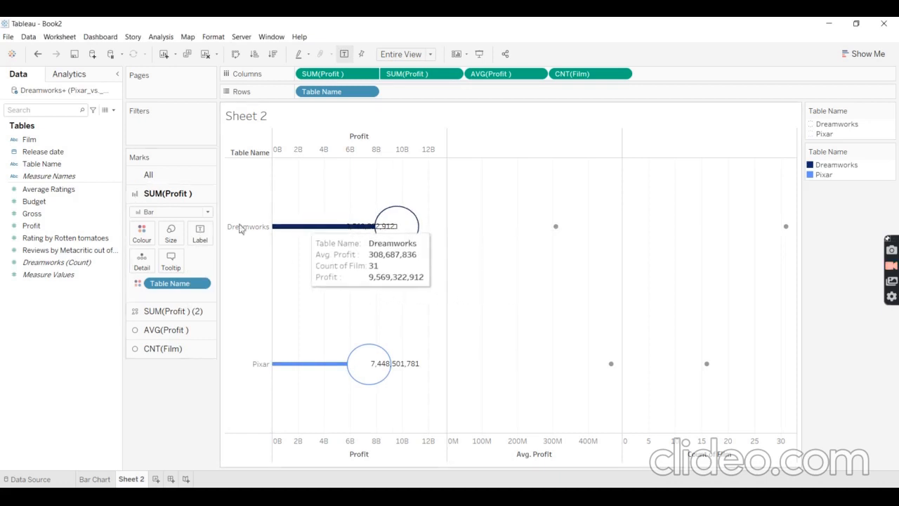
click(200, 241)
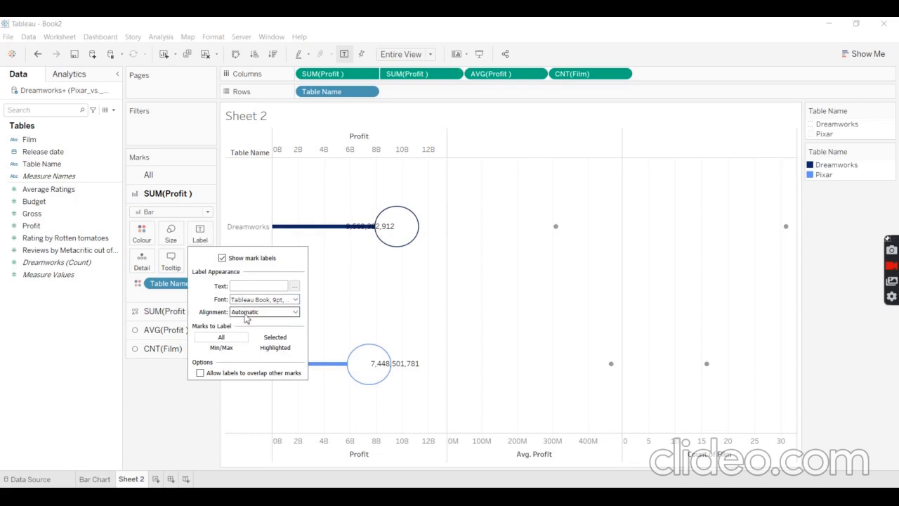
click(296, 312)
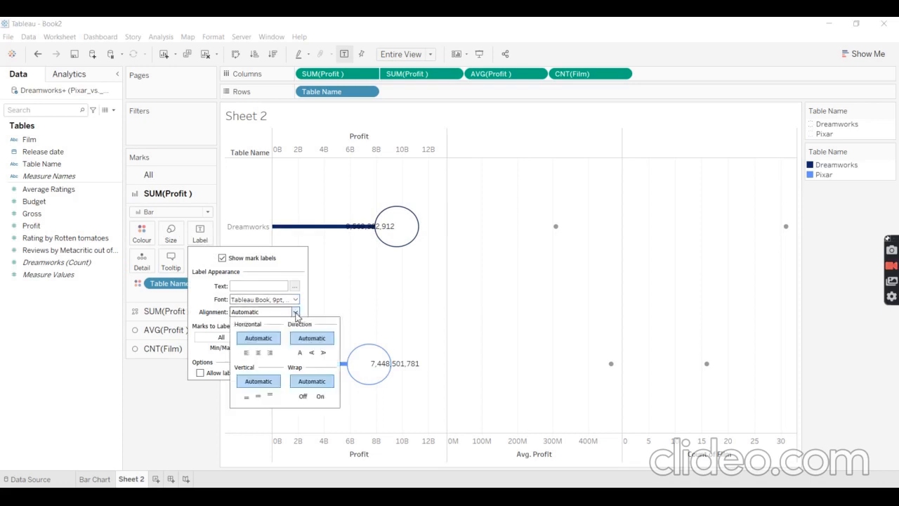
click(258, 353)
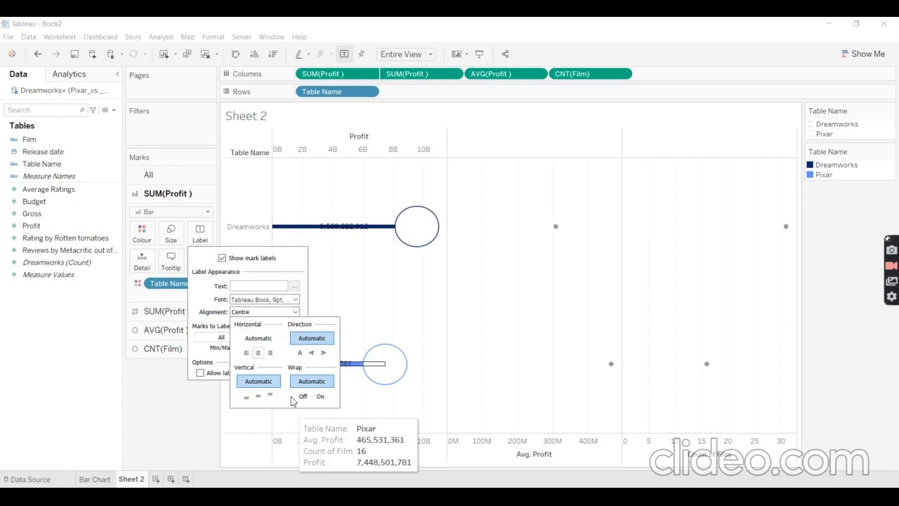
click(222, 257)
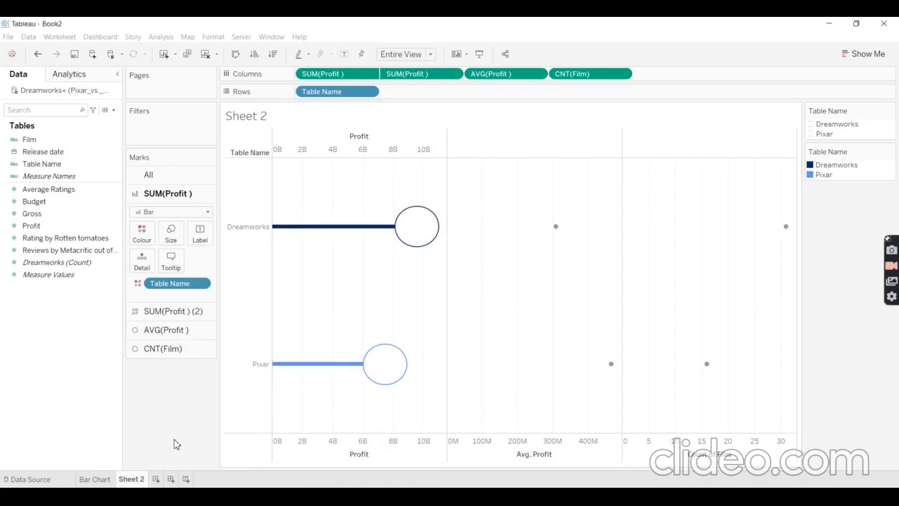
Show mark labels on the second SUM(Profit) shape marks and align them to the centre horizontally.
click(169, 311)
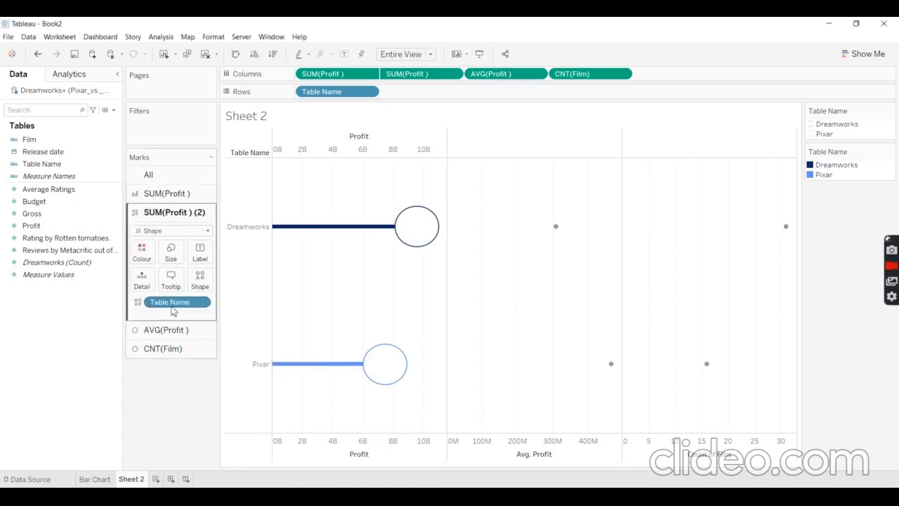
click(199, 251)
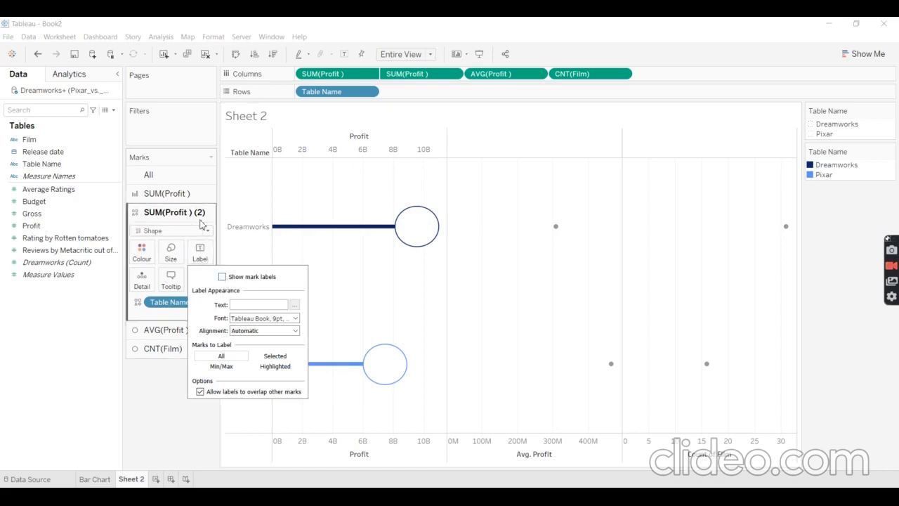
click(225, 278)
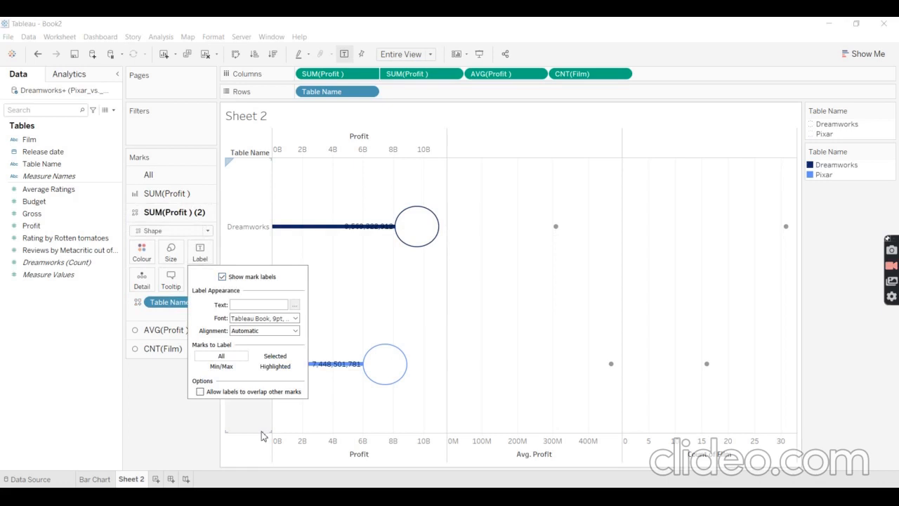
click(295, 330)
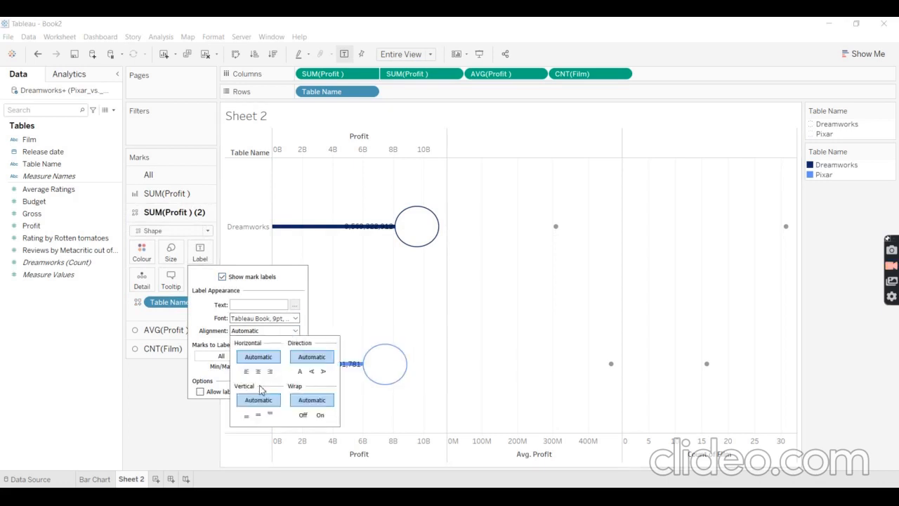
click(258, 371)
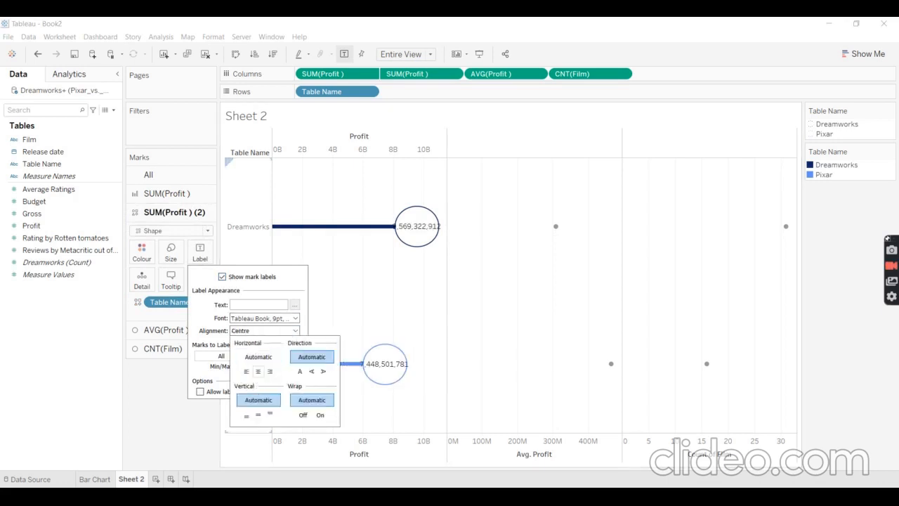
click(135, 442)
mouse_move(416, 229)
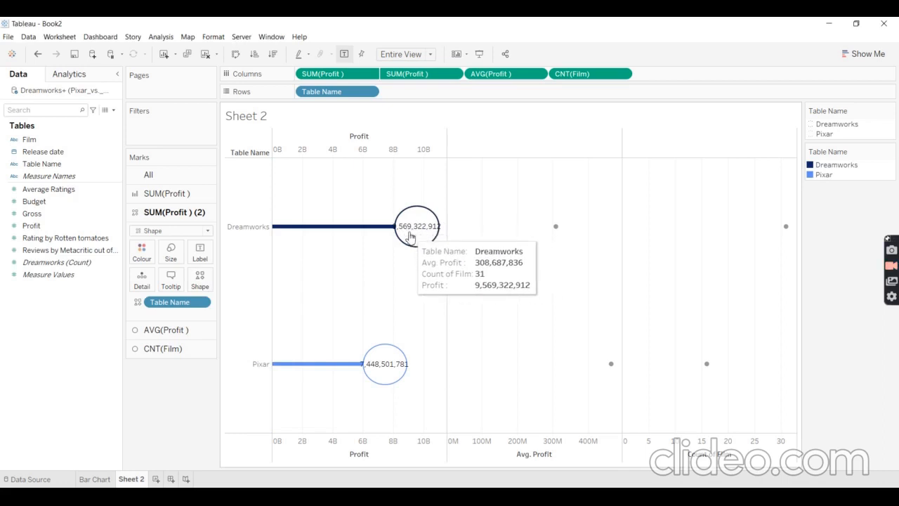
Set the Profit field's default number format to Currency (Custom) with display units in Millions (M).
click(79, 215)
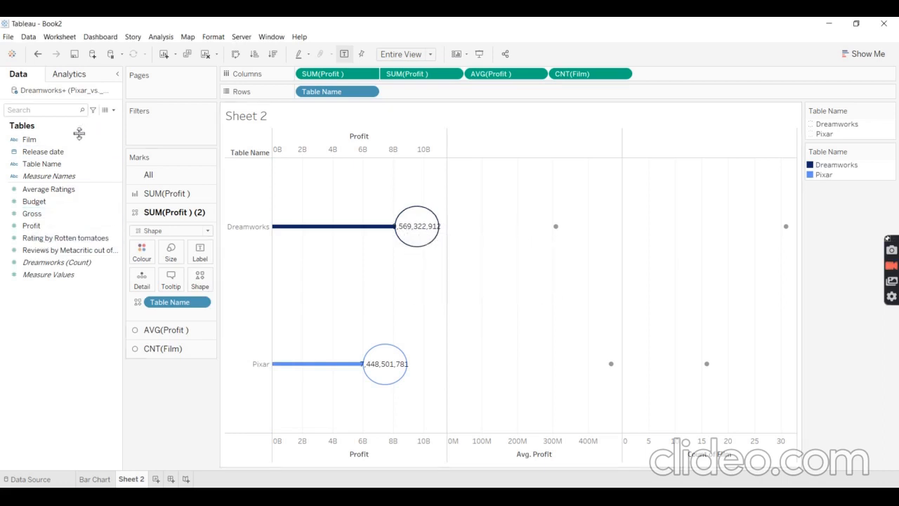
right_click(66, 230)
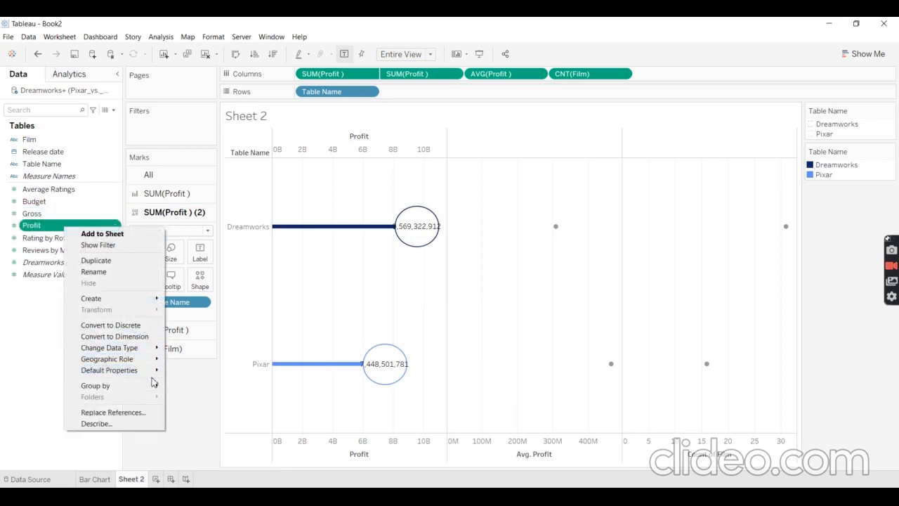
mouse_move(151, 371)
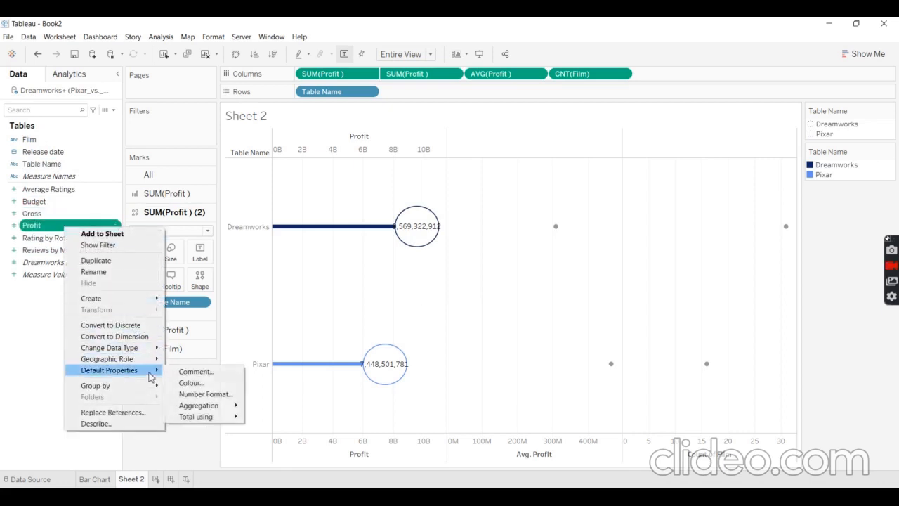
click(205, 395)
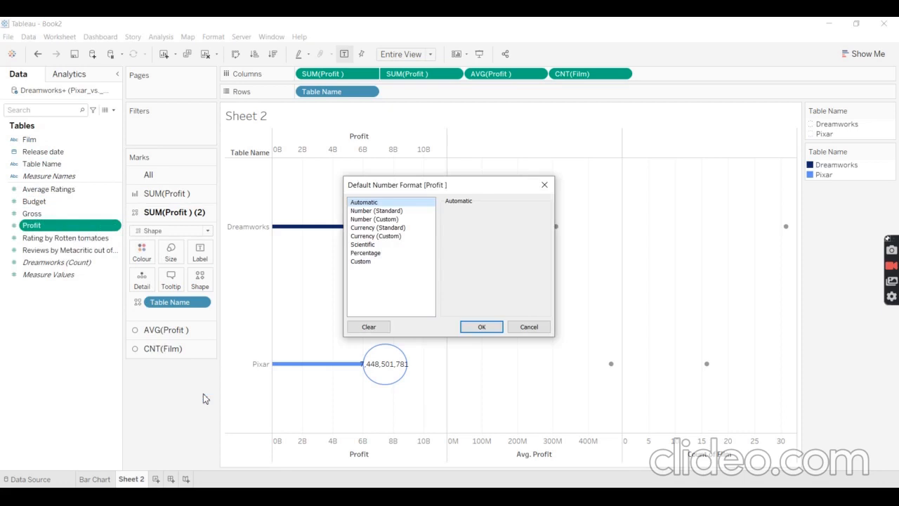
click(398, 236)
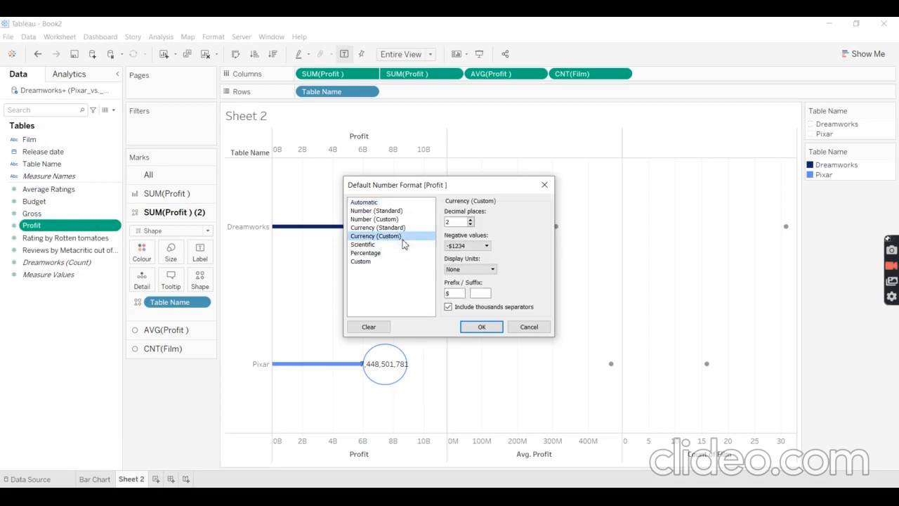
click(471, 269)
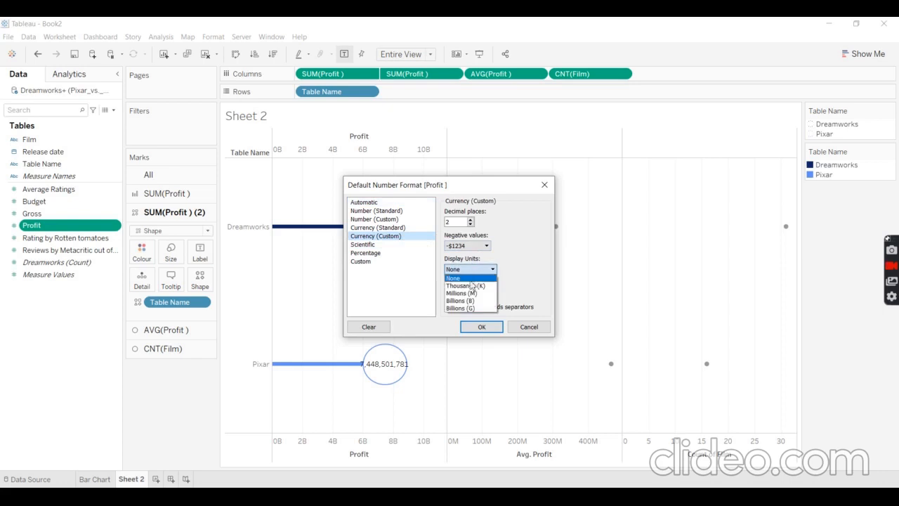
click(469, 288)
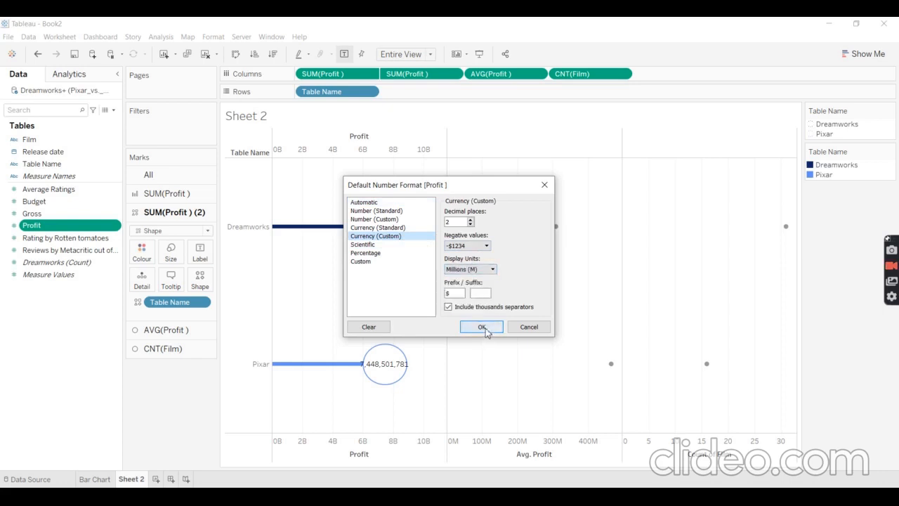
click(484, 328)
mouse_move(402, 357)
mouse_move(416, 230)
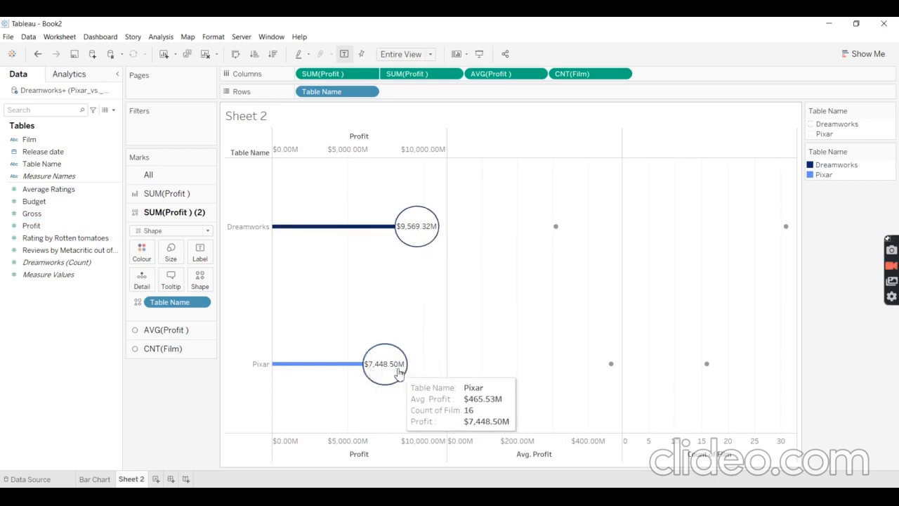
Reduce the decimal places in the Profit field's default currency format to 0.
click(89, 217)
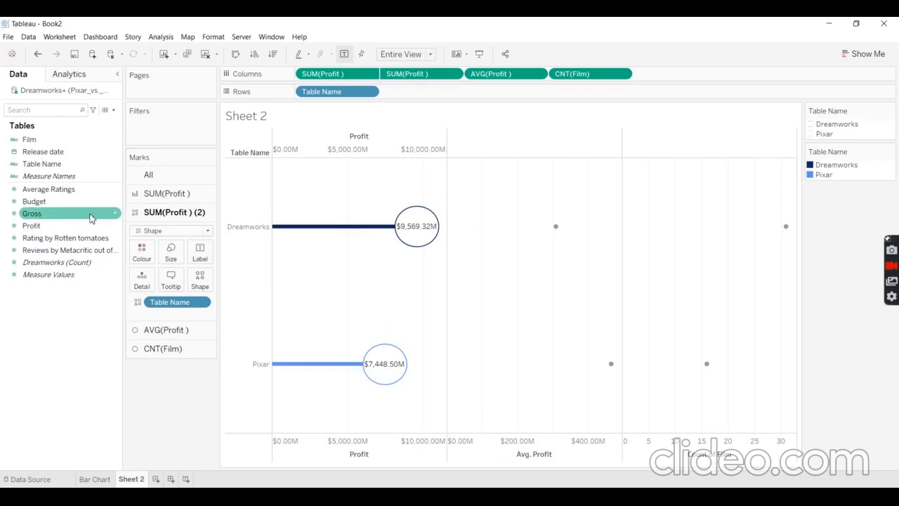
click(79, 225)
right_click(79, 226)
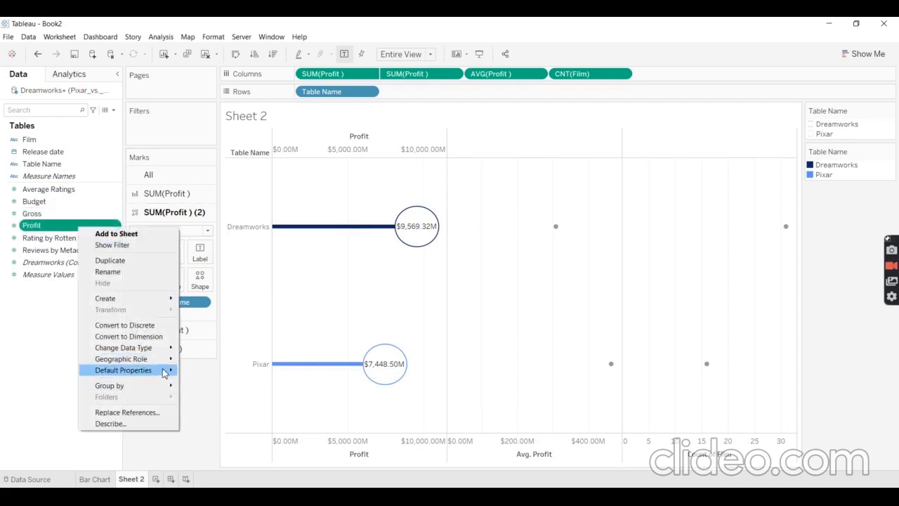
mouse_move(164, 372)
click(226, 398)
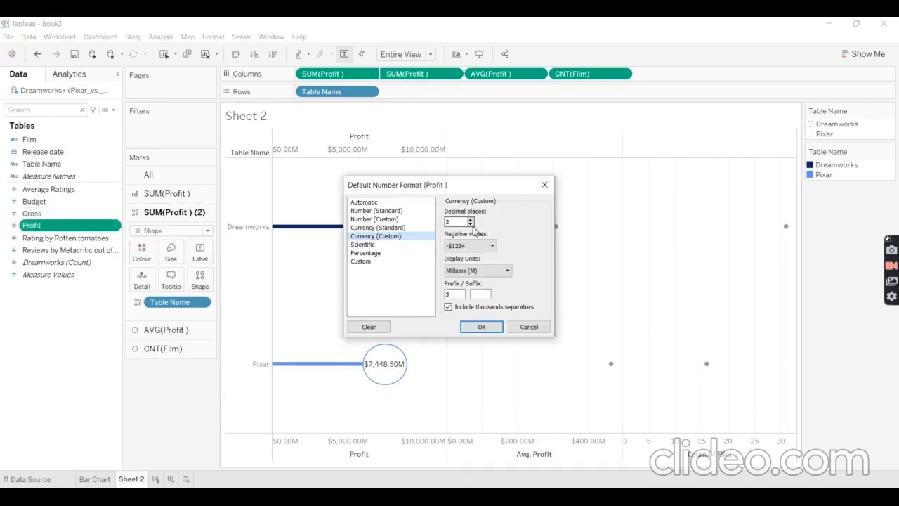
click(477, 327)
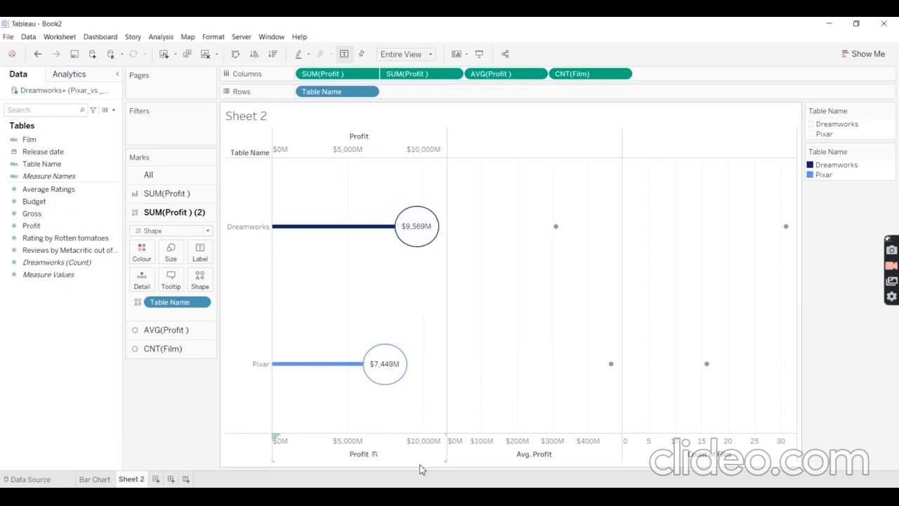
mouse_move(416, 211)
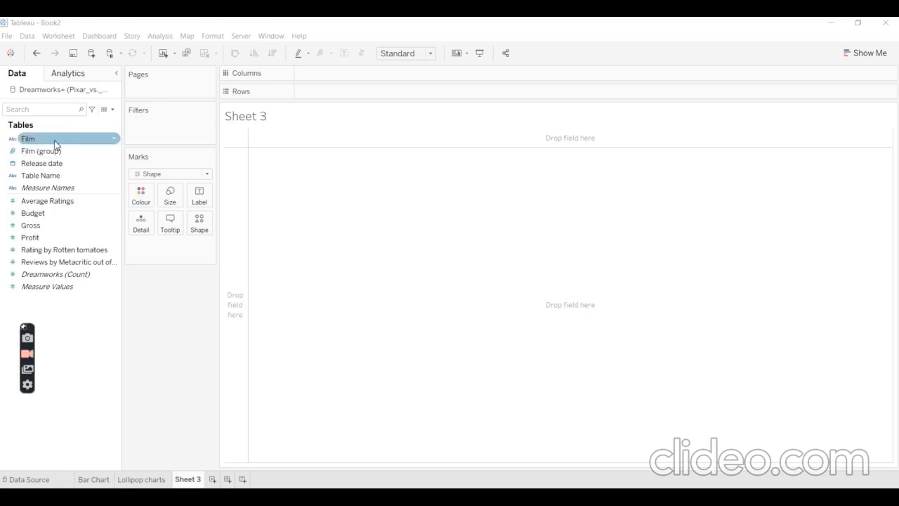
Place the Film field on the rows of Sheet 3 to list all film titles.
drag(32, 142, 313, 94)
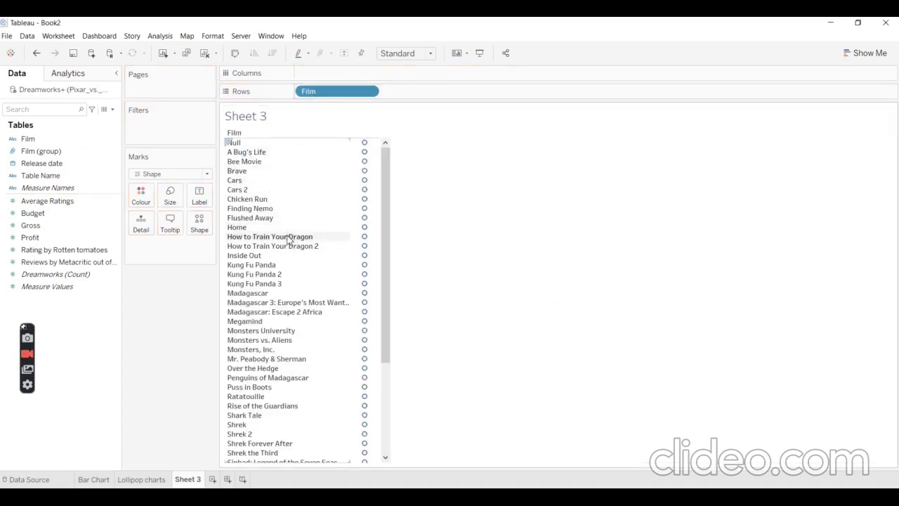
scroll(284, 420, down, 4)
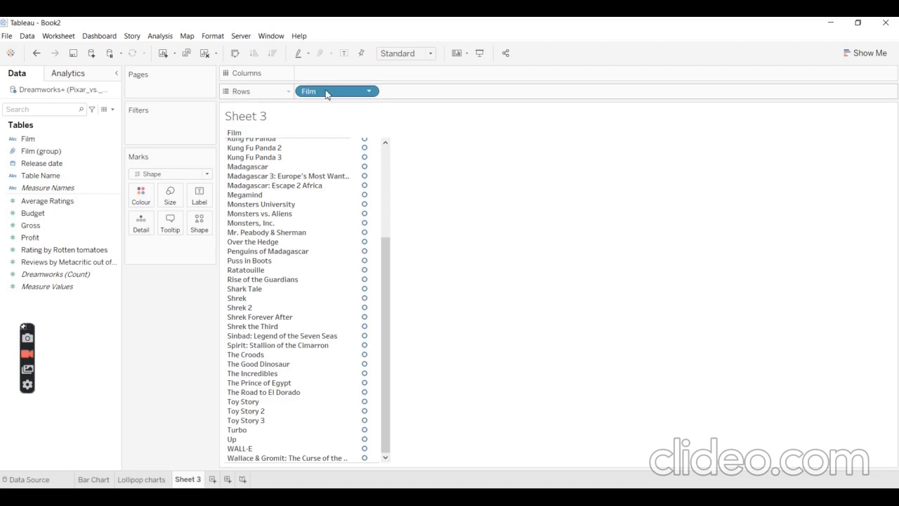
Start a new group field from Film and combine Cars and Cars 2 into a group named Cars.
right_click(51, 140)
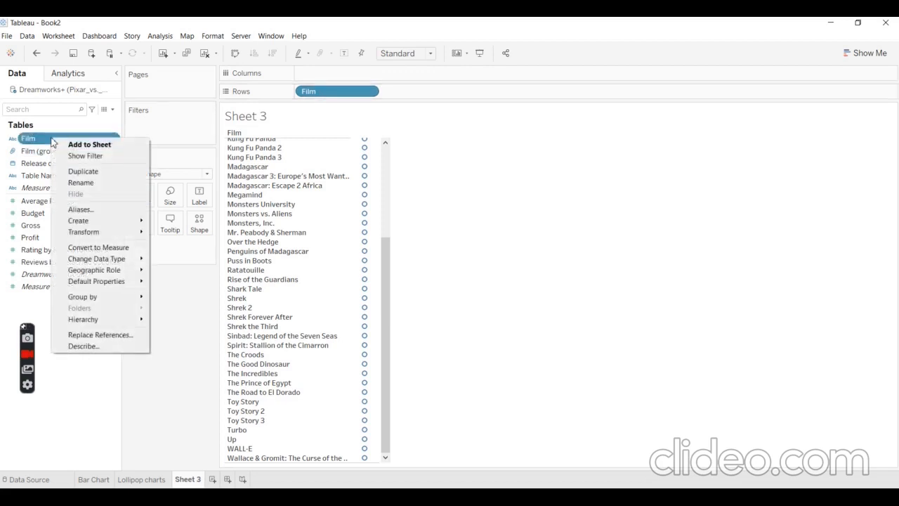
mouse_move(103, 229)
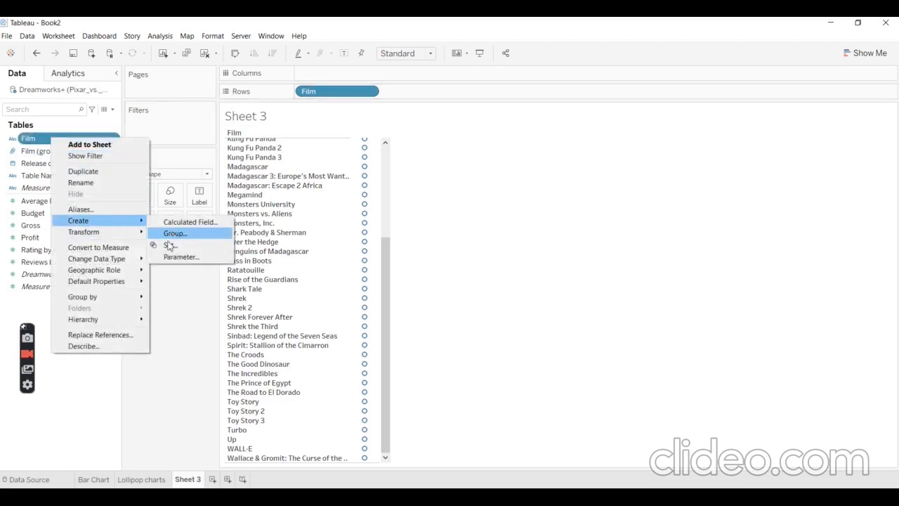
click(170, 231)
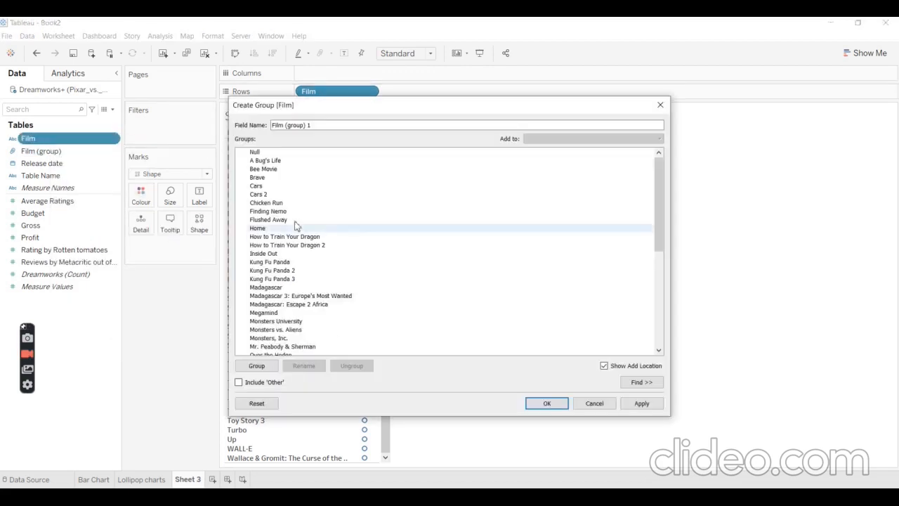
click(258, 185)
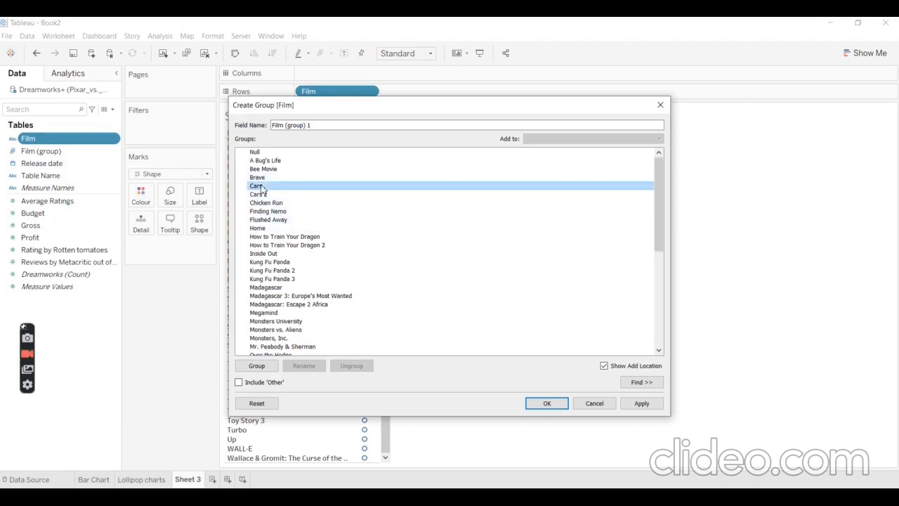
ctrl+click(293, 195)
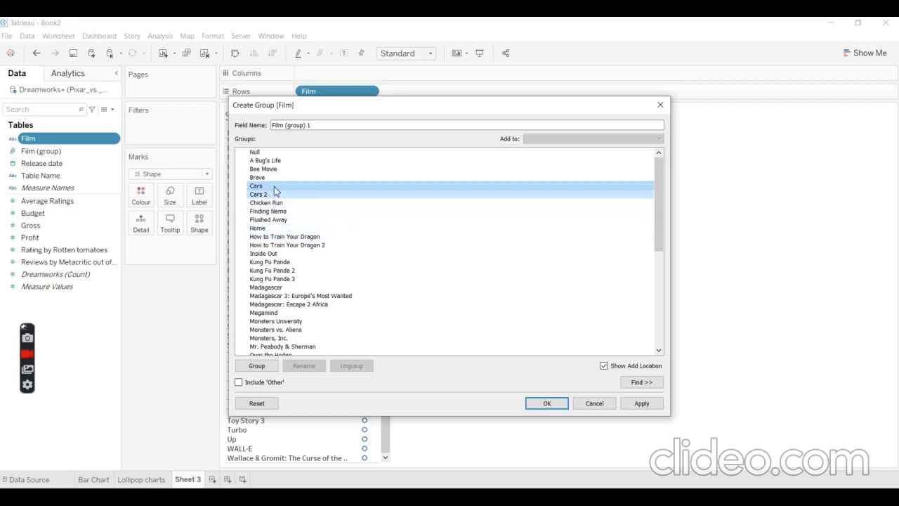
click(256, 365)
drag(305, 186, 291, 183)
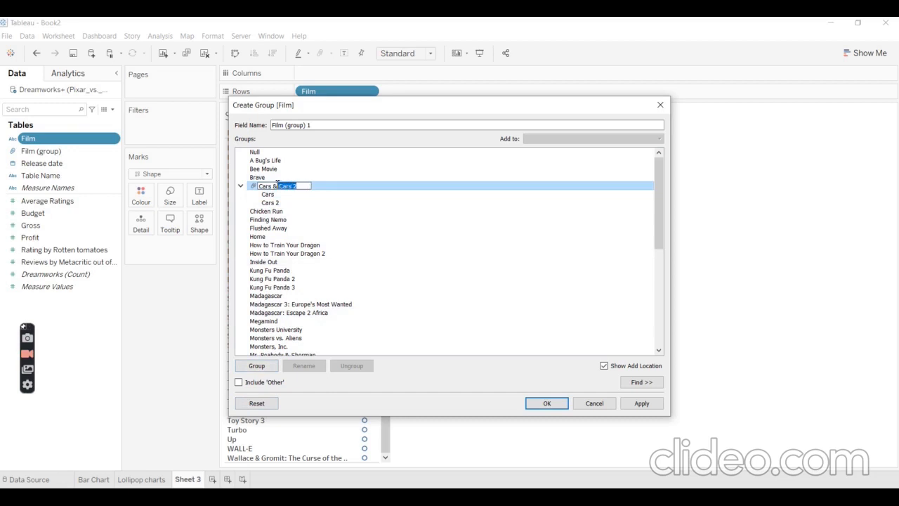
key(BackSpace)
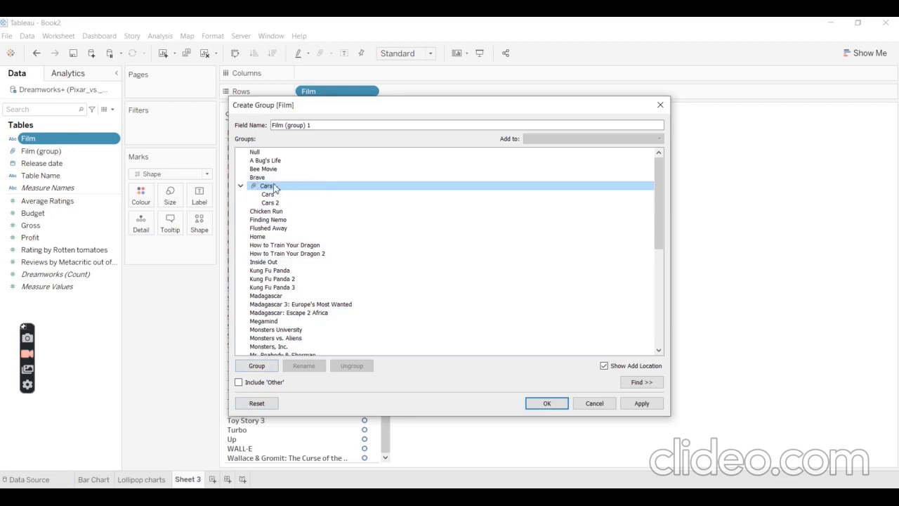
Combine How to Train Your Dragon and How to Train Your Dragon 2 into one group within the new group field.
key(Return)
click(283, 254)
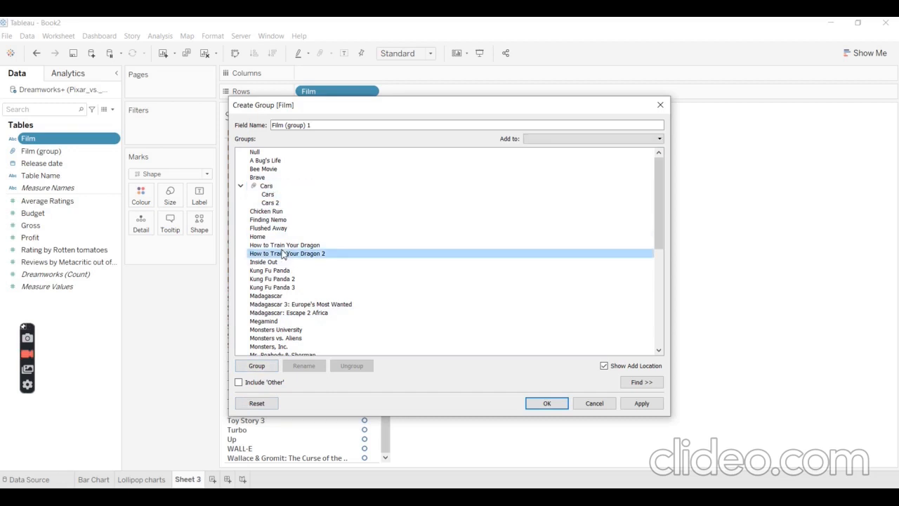
click(284, 246)
click(288, 253)
click(284, 245)
ctrl+click(302, 254)
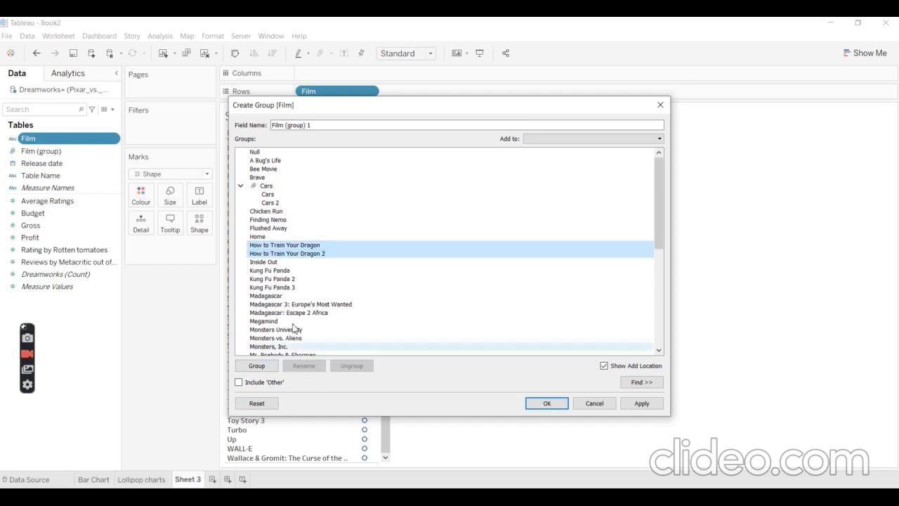
right_click(315, 253)
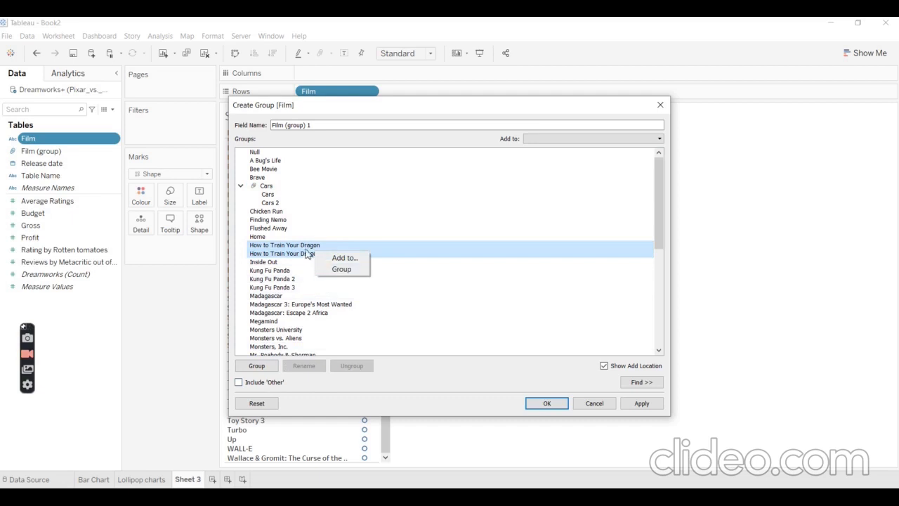
click(341, 269)
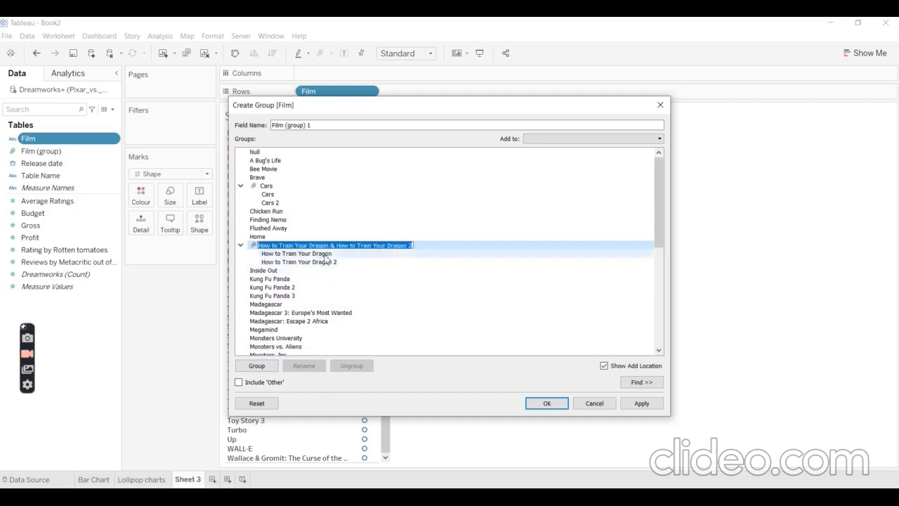
Shorten the new dragon group's name to How to Train Your Dragon.
click(328, 246)
drag(309, 245, 332, 245)
click(415, 245)
key(BackSpace)
key(Return)
Look through the remaining film titles and discard the new group field without saving it.
scroll(319, 249, down, 2)
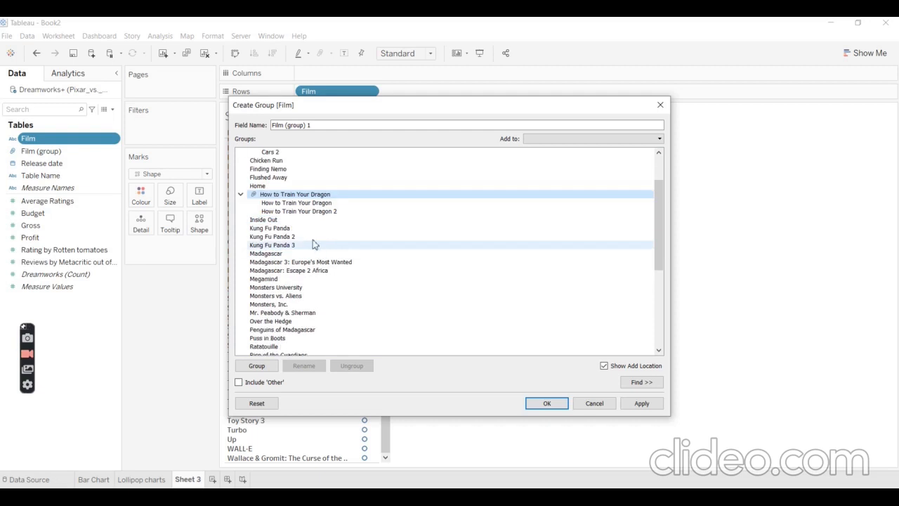
scroll(309, 312, down, 6)
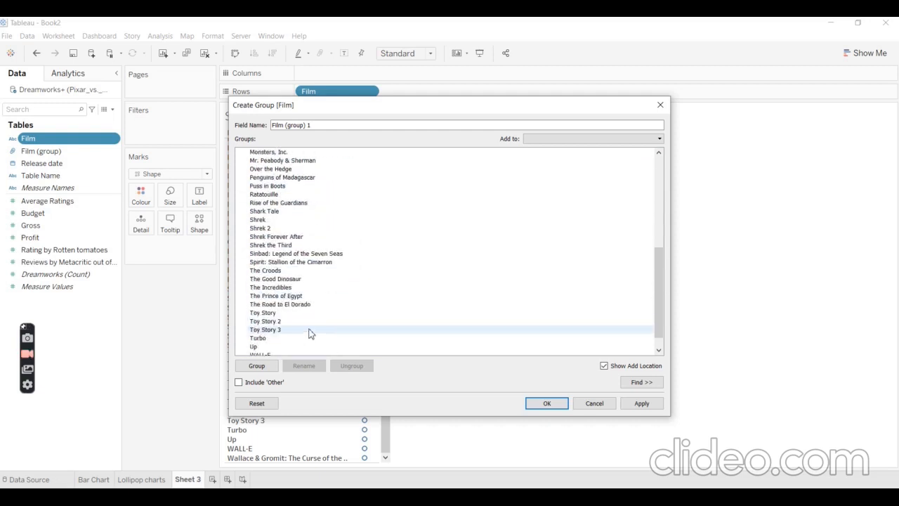
click(594, 404)
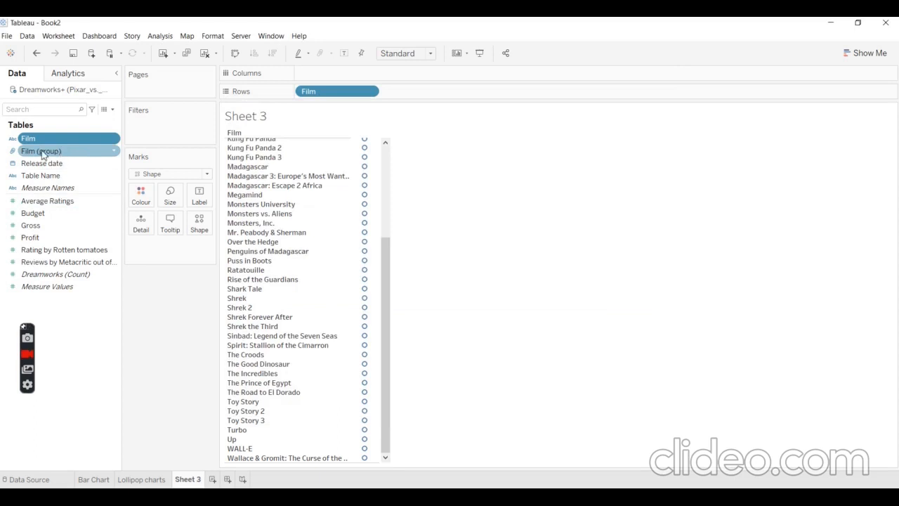
Add Film (group) next to Film on the rows and compare the titles with their franchise groups.
drag(43, 155, 418, 90)
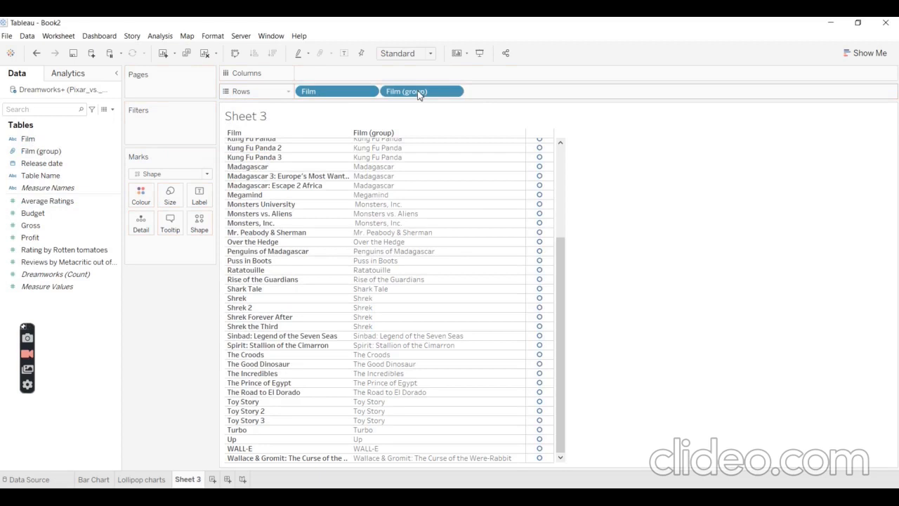
scroll(399, 315, up, 5)
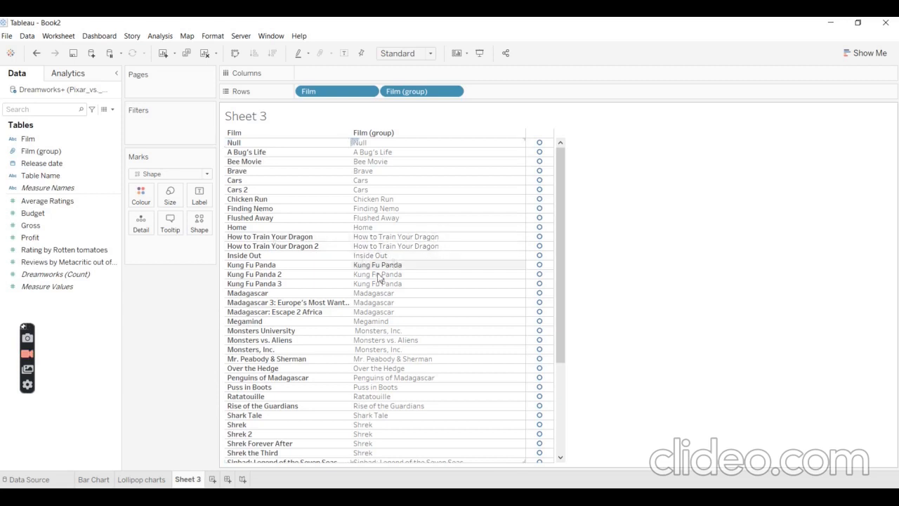
scroll(377, 276, down, 5)
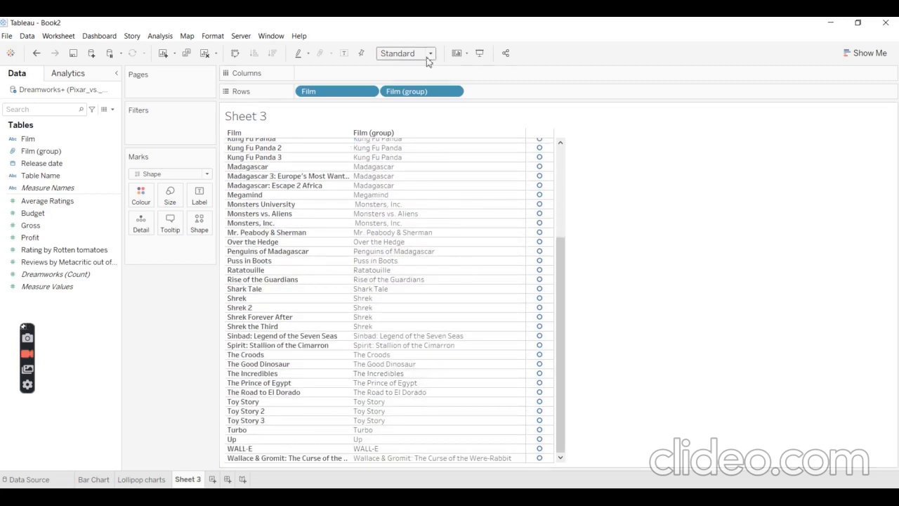
Clear Film and Film (group) from the rows and filter Sheet 3 by Table Name to keep only Pixar.
drag(349, 92, 157, 318)
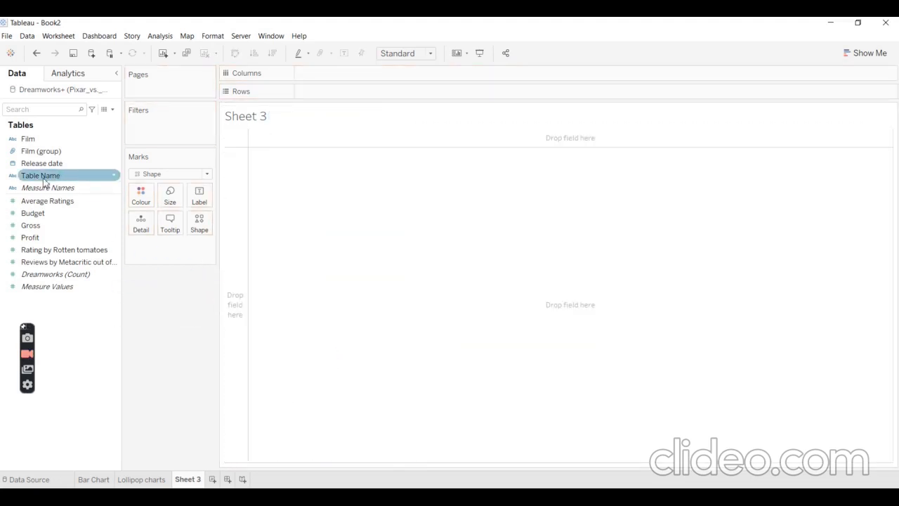
drag(48, 175, 156, 129)
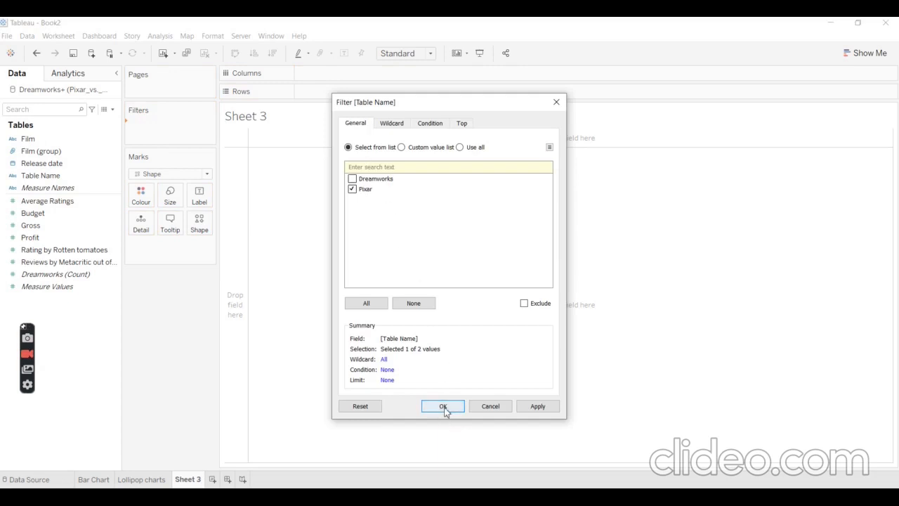
click(443, 407)
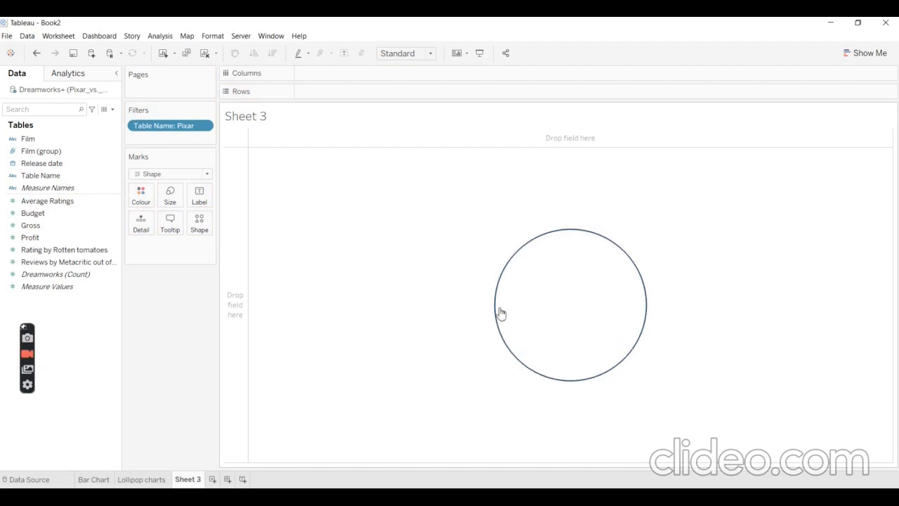
Assign Film (group) to the marks' Shape so each Pixar franchise gets its own symbol.
click(48, 149)
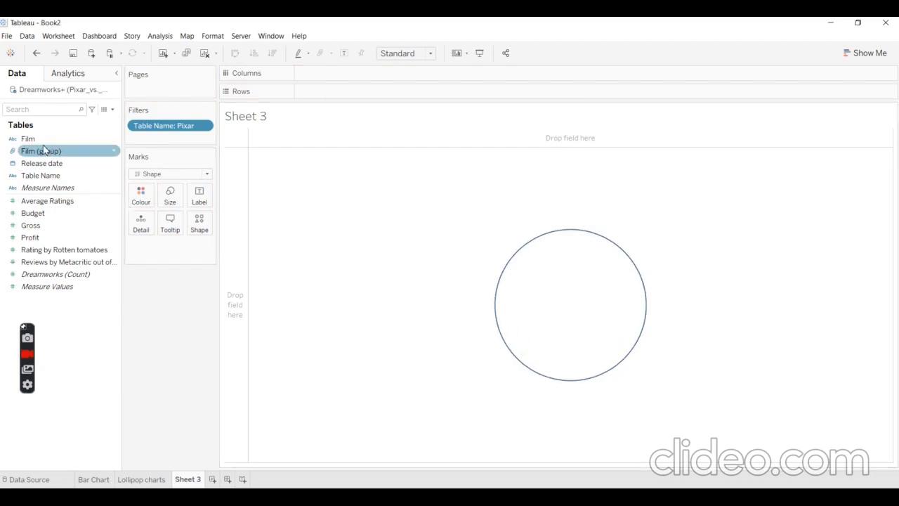
drag(50, 155, 201, 231)
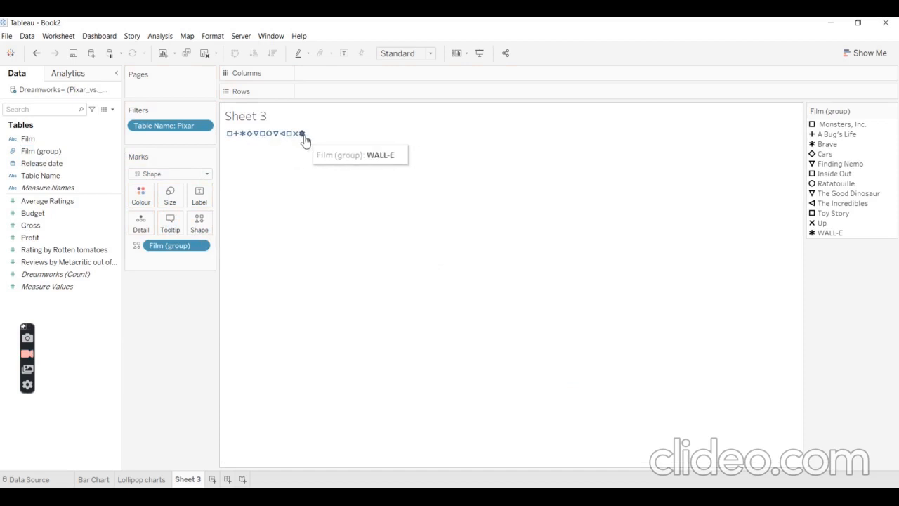
click(252, 139)
click(252, 140)
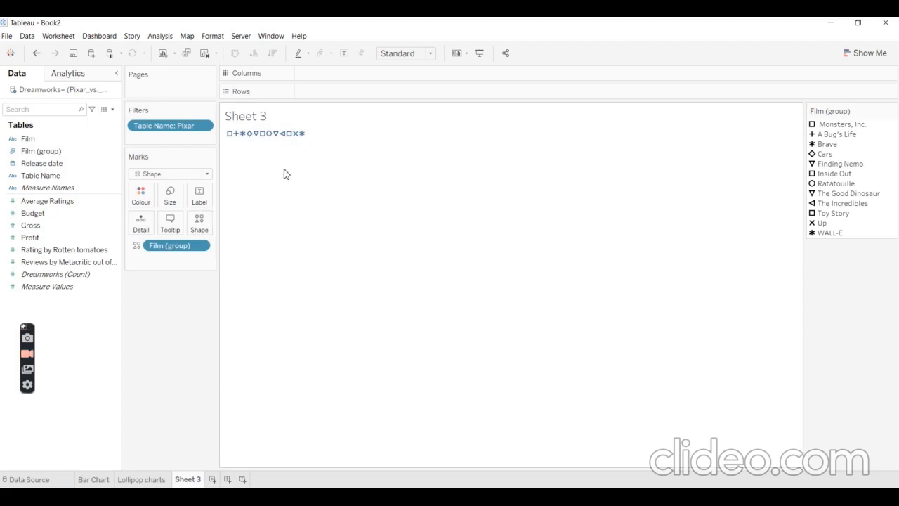
Filter Film (group) to keep only Monsters, Inc., Cars and Toy Story.
drag(48, 152, 155, 138)
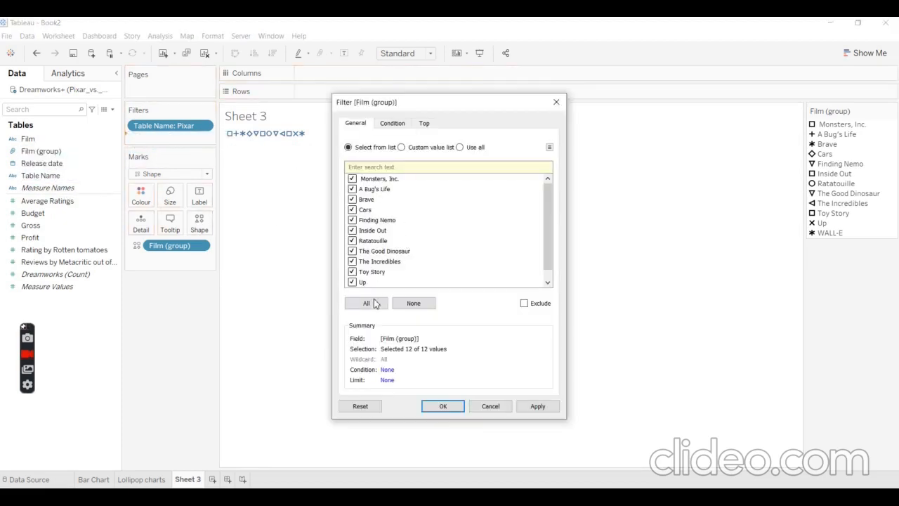
click(413, 303)
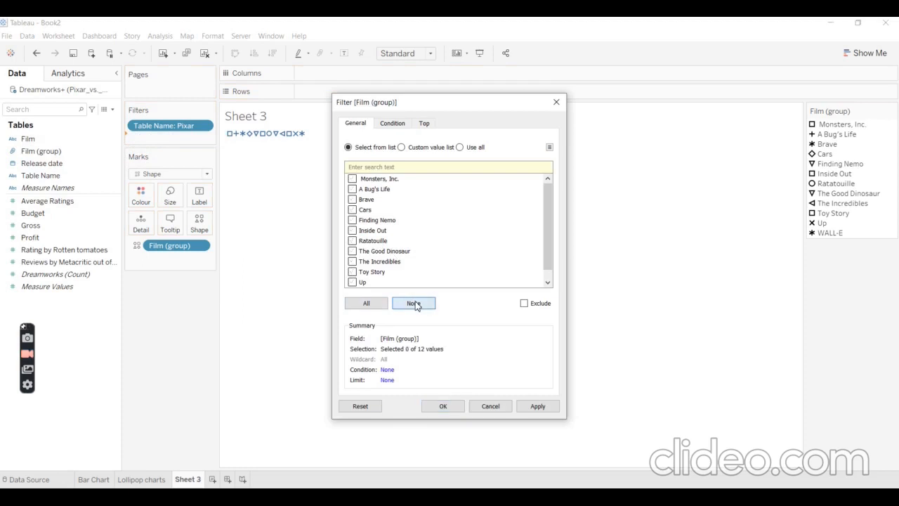
click(353, 210)
scroll(355, 235, down, 1)
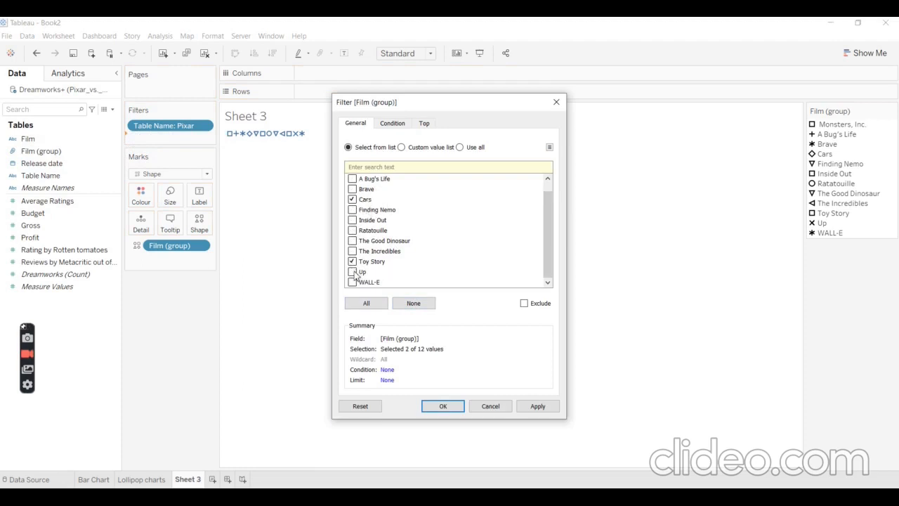
scroll(369, 281, up, 1)
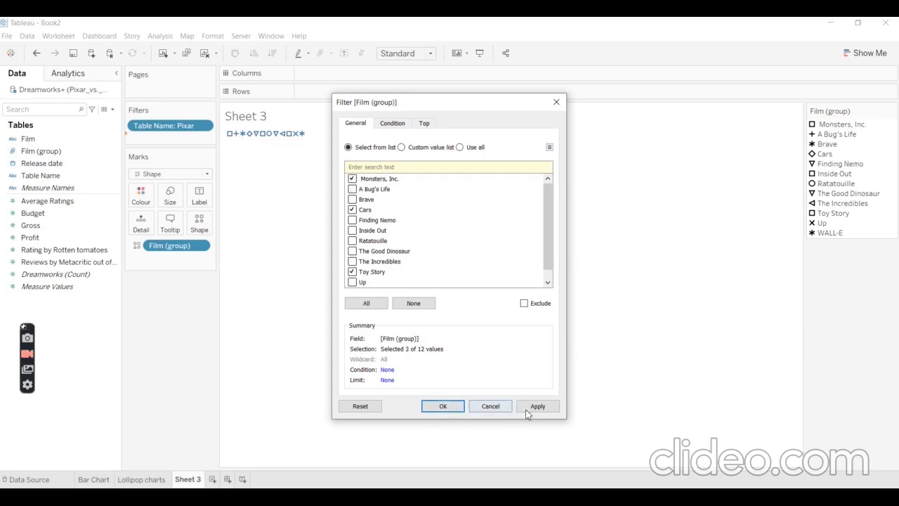
click(441, 406)
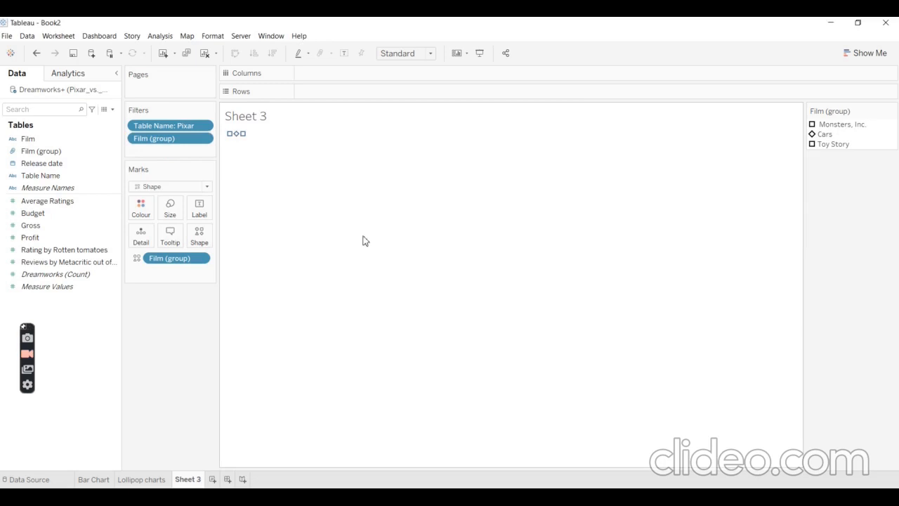
Fit the sheet to Entire View and enlarge the shape marks to the maximum size.
click(410, 53)
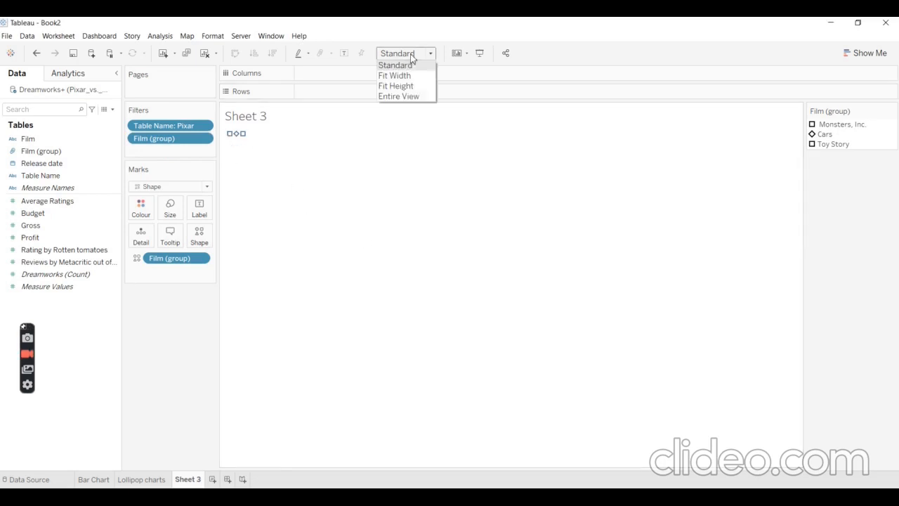
click(418, 96)
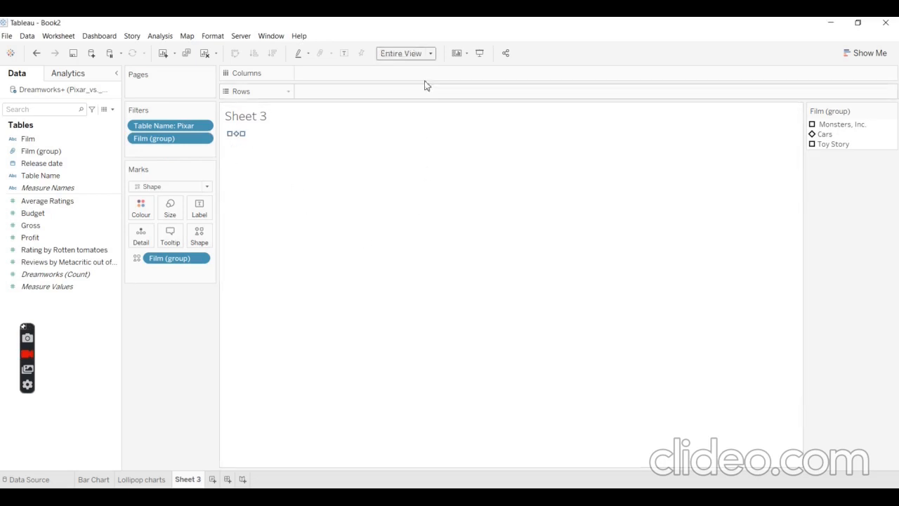
click(415, 56)
click(415, 56)
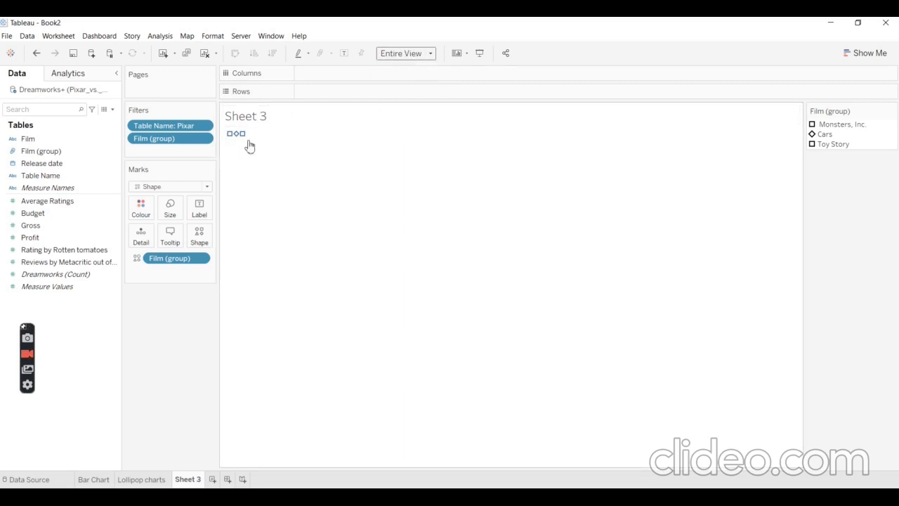
click(170, 207)
click(246, 236)
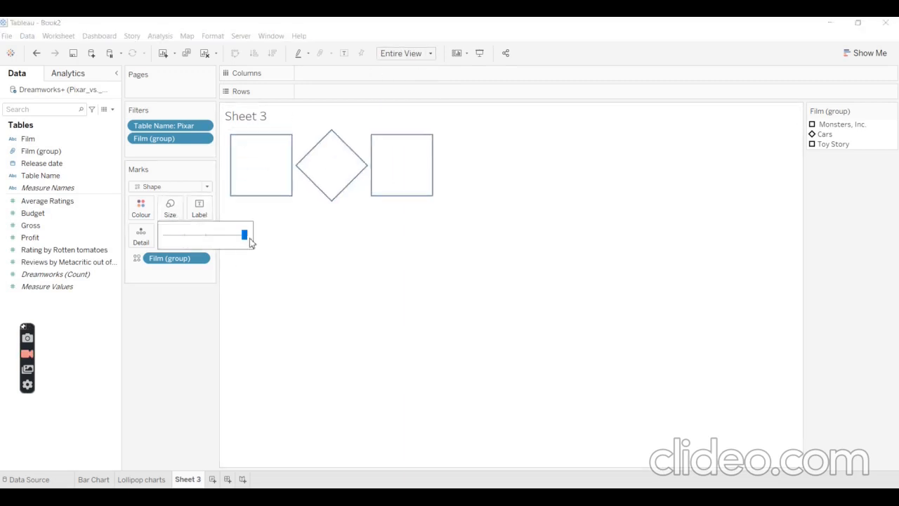
click(178, 354)
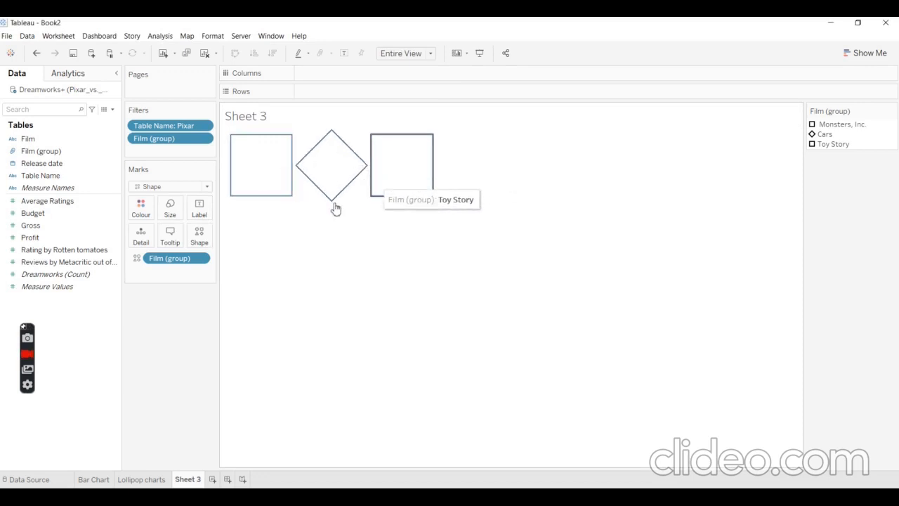
Edit the Film (group) shapes using the Movie comparison palette and assign the Cars poster to Cars.
click(200, 236)
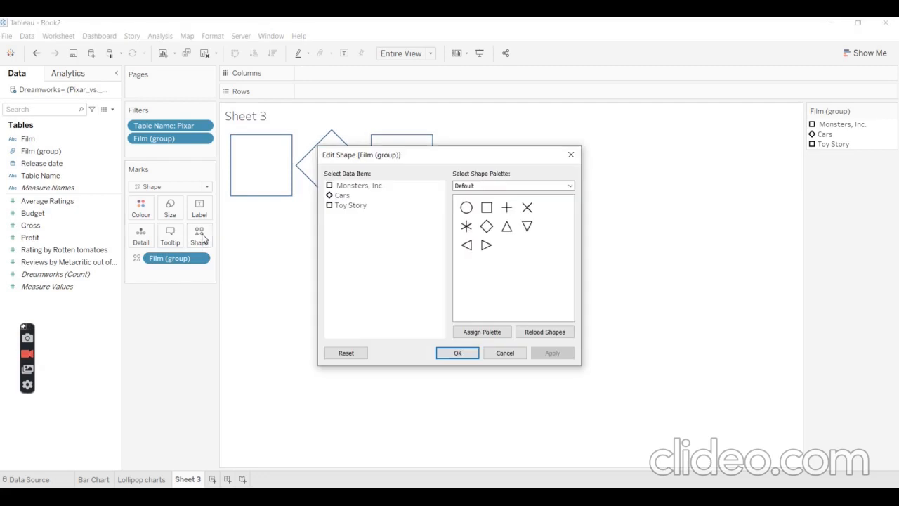
click(482, 186)
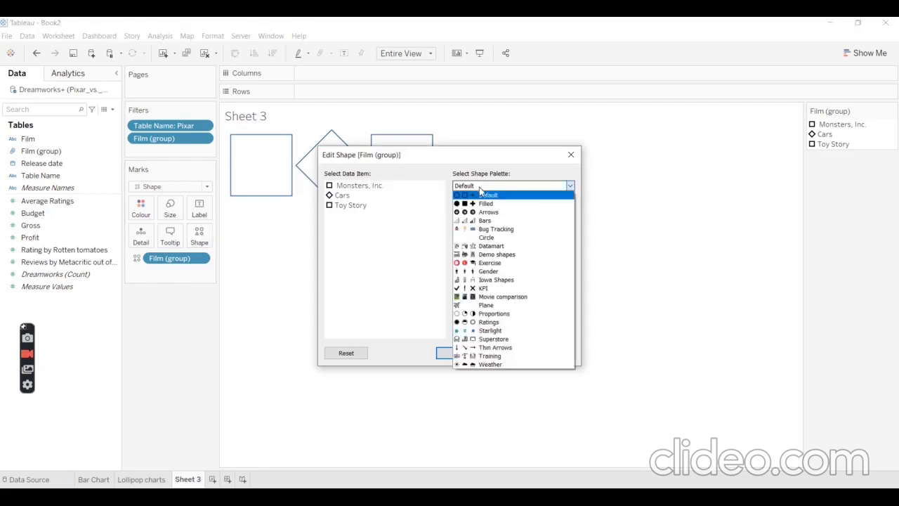
click(502, 297)
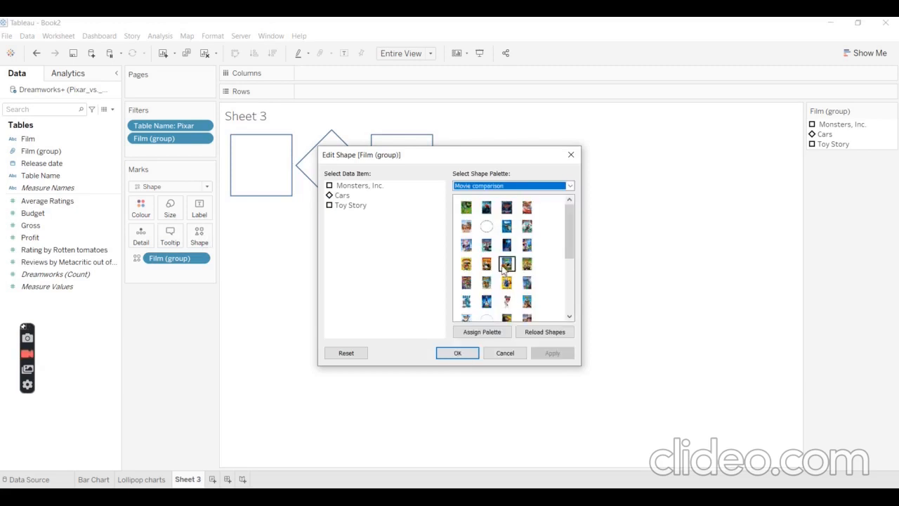
click(345, 197)
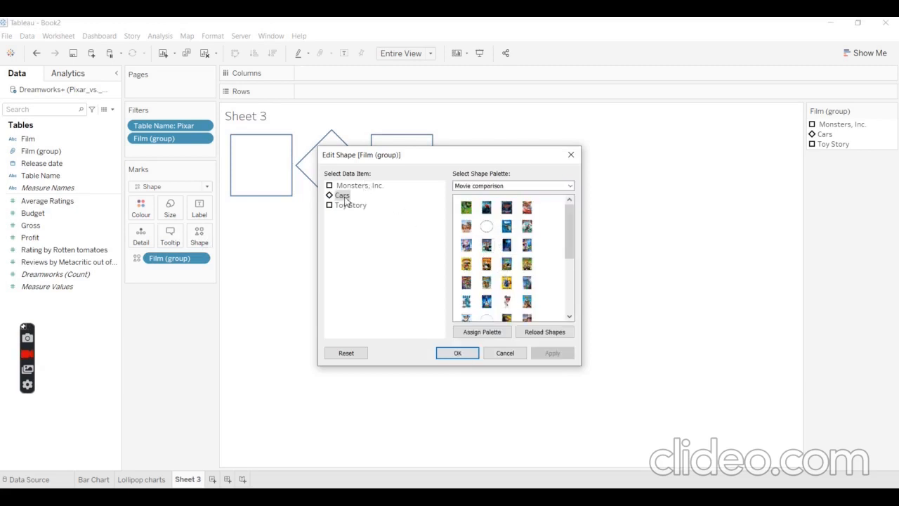
click(529, 211)
Assign a Toy Story poster from the Movie comparison palette to the Toy Story item.
click(351, 205)
scroll(523, 295, down, 3)
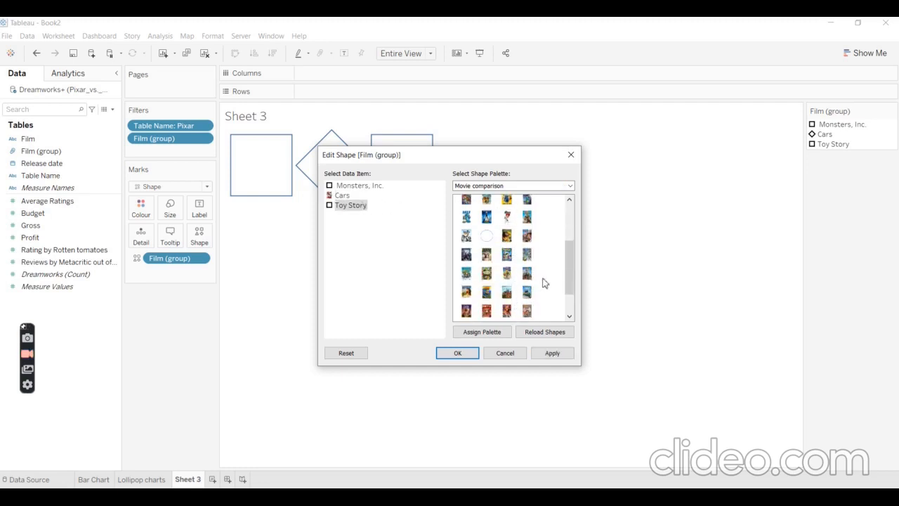
scroll(526, 246, down, 2)
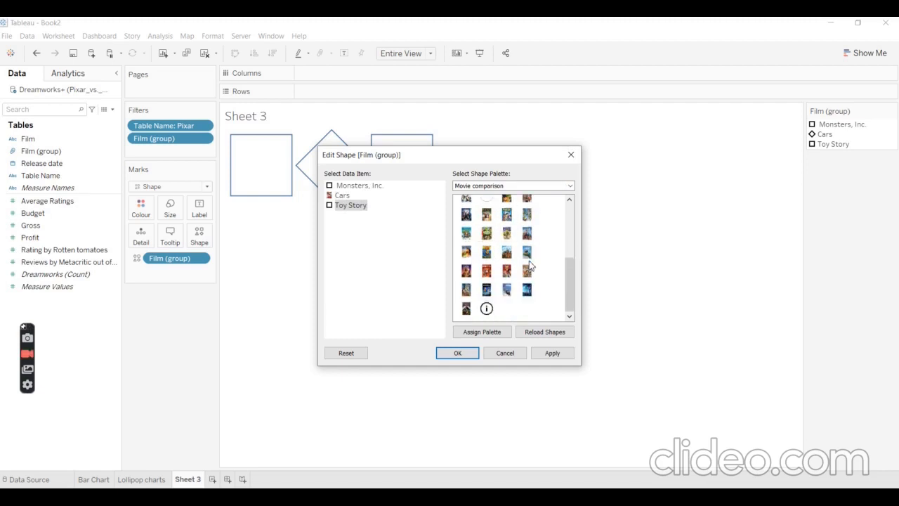
click(487, 289)
Assign a Monsters poster from the Movie comparison palette to the Monsters, Inc. item.
scroll(483, 289, up, 1)
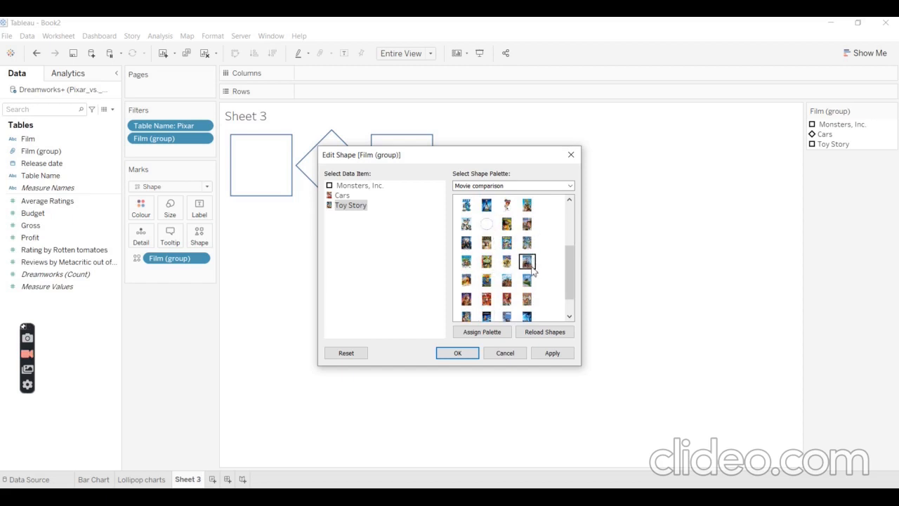
scroll(511, 259, up, 1)
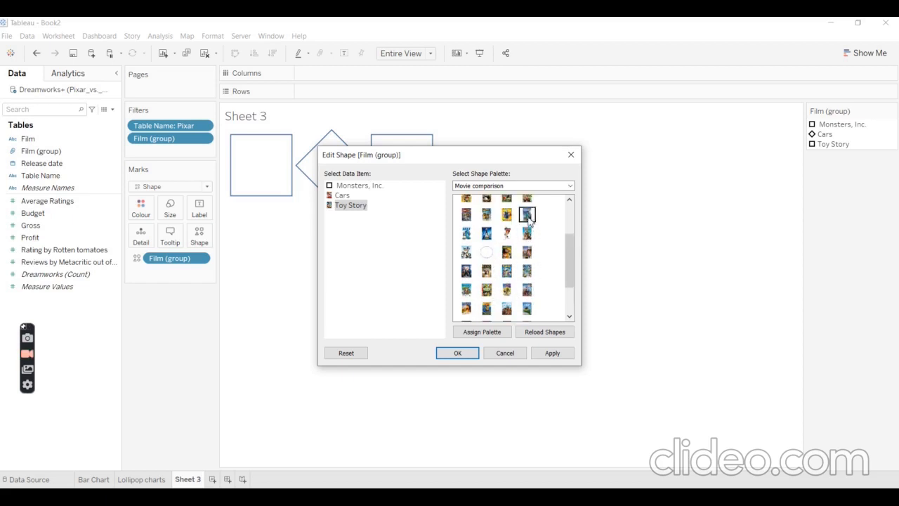
click(350, 186)
click(526, 219)
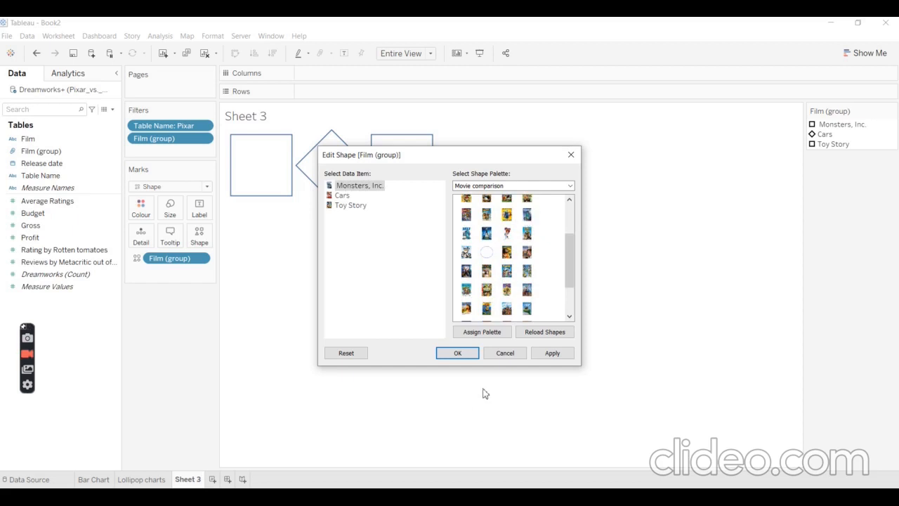
Accept the poster shape assignments for the Pixar franchise marks.
click(460, 354)
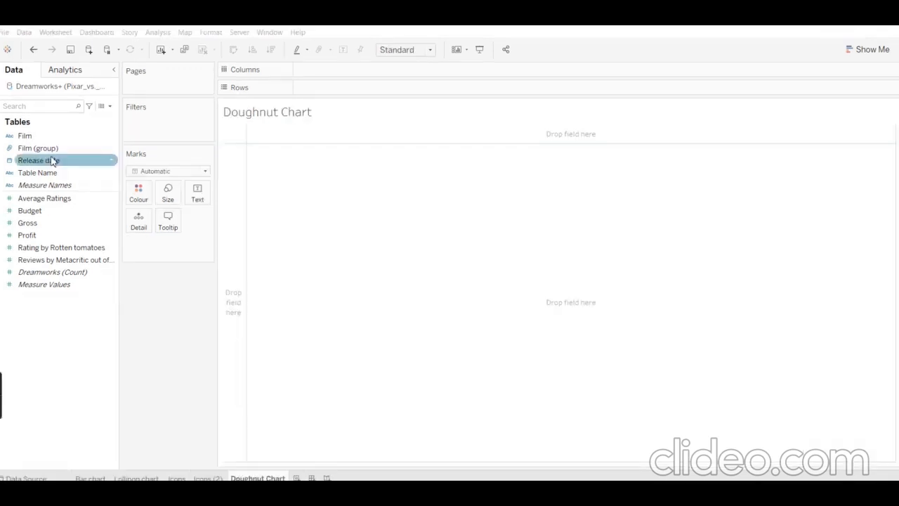
Add the calculation ATTR(1) to Columns on the Doughnut Chart sheet and duplicate it beside the original.
click(48, 136)
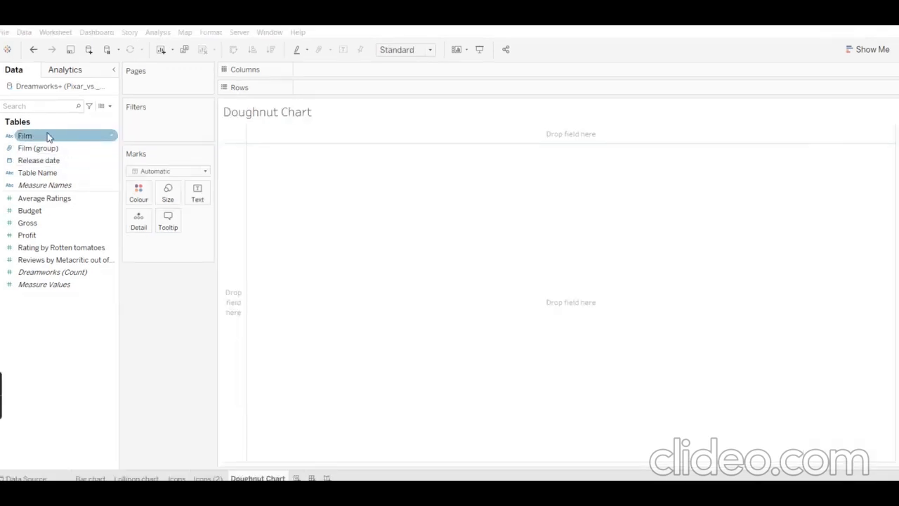
double_click(307, 69)
text(attr)
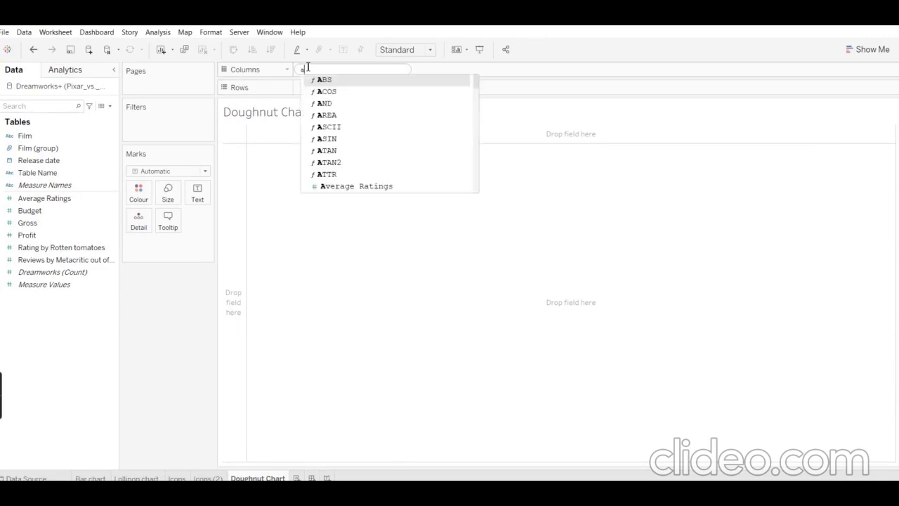
key(BackSpace)
key(BackSpace)
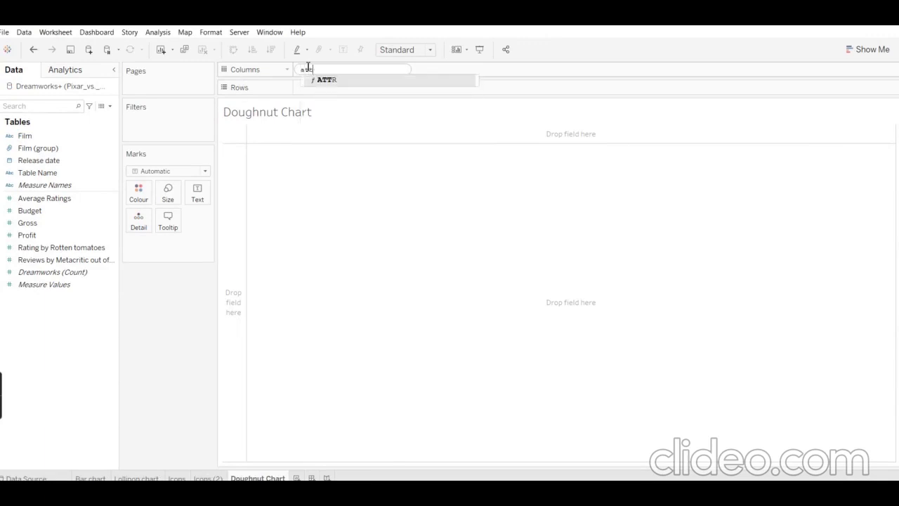
key(Return)
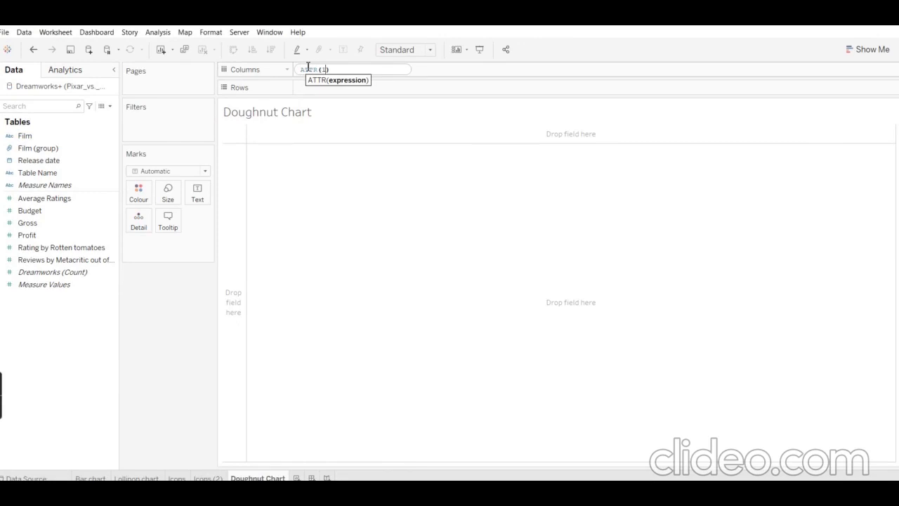
key(Return)
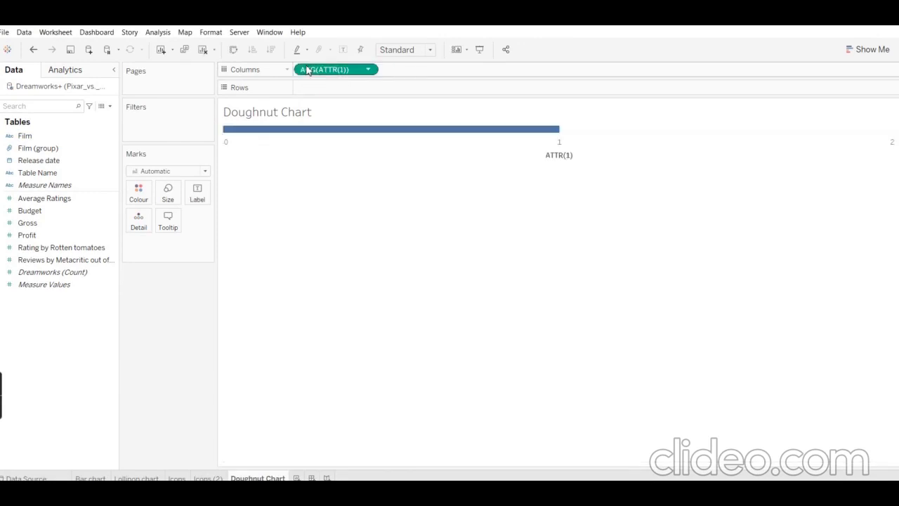
drag(320, 73, 414, 67)
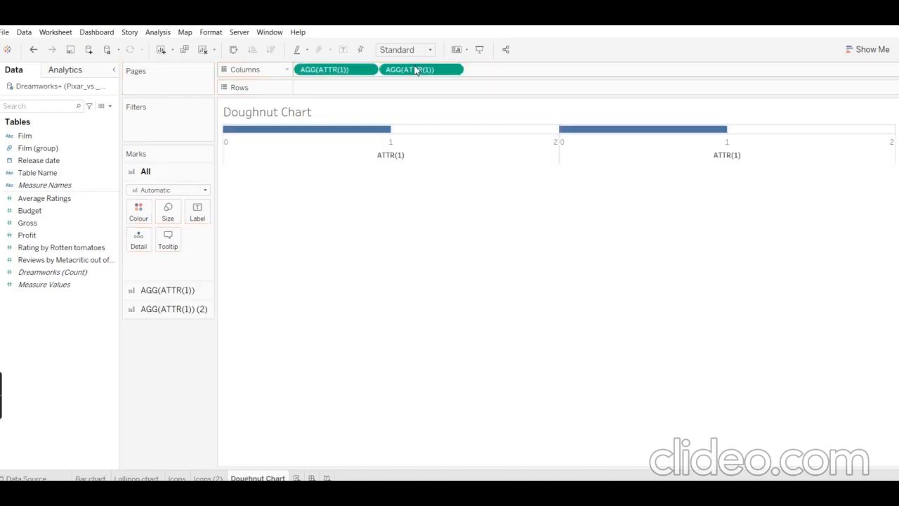
Change the mark type of all marks to Pie and fit the sheet to Entire View.
click(145, 190)
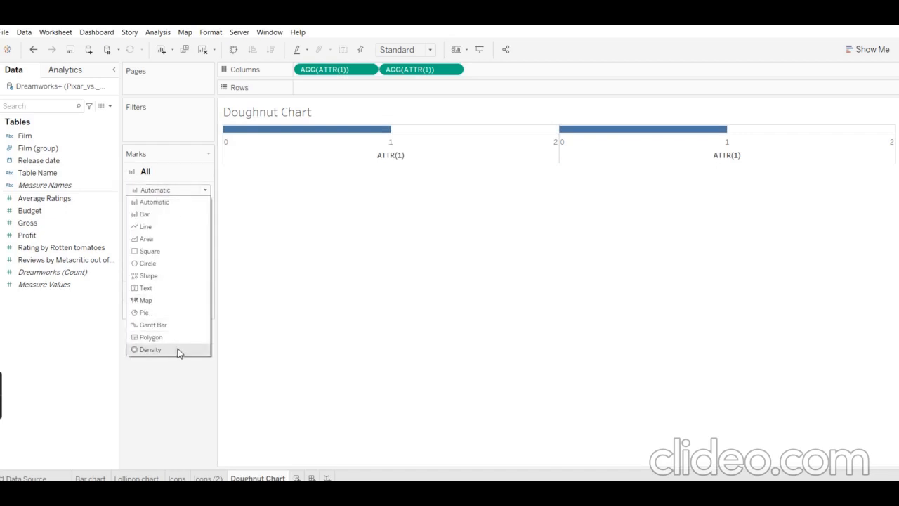
click(173, 314)
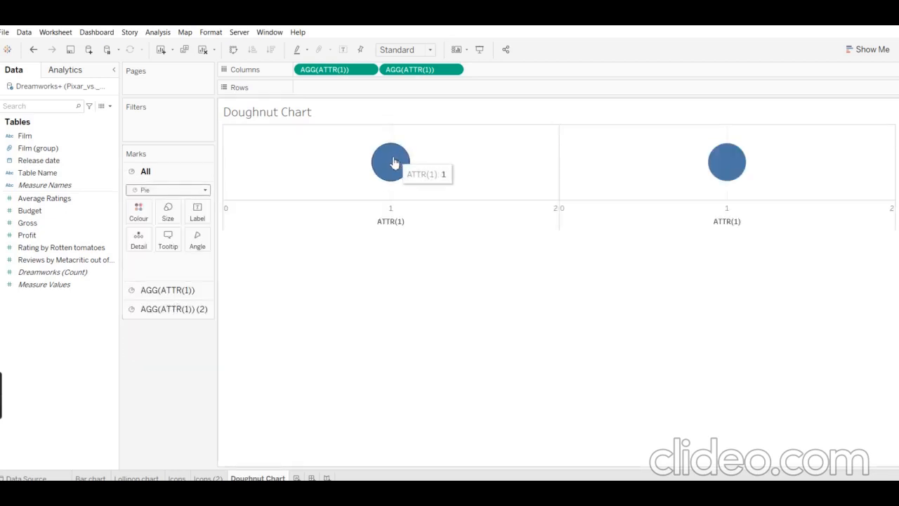
click(407, 50)
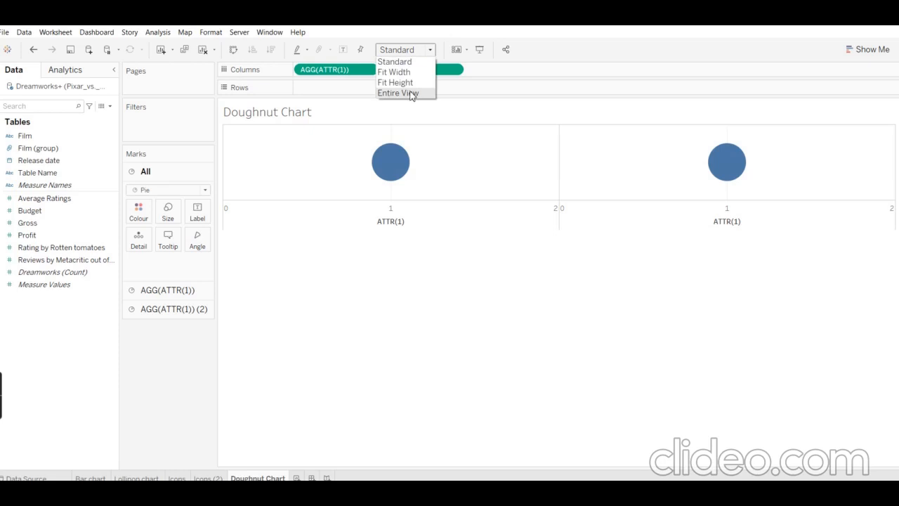
click(411, 93)
Enlarge both pies and combine the two ATTR(1) measures on a dual axis.
click(167, 210)
click(211, 240)
drag(213, 243, 205, 239)
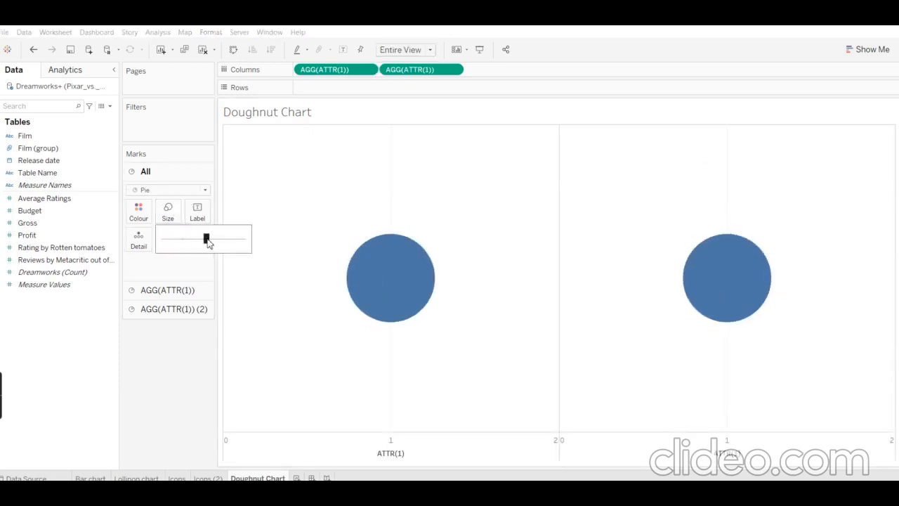
click(523, 384)
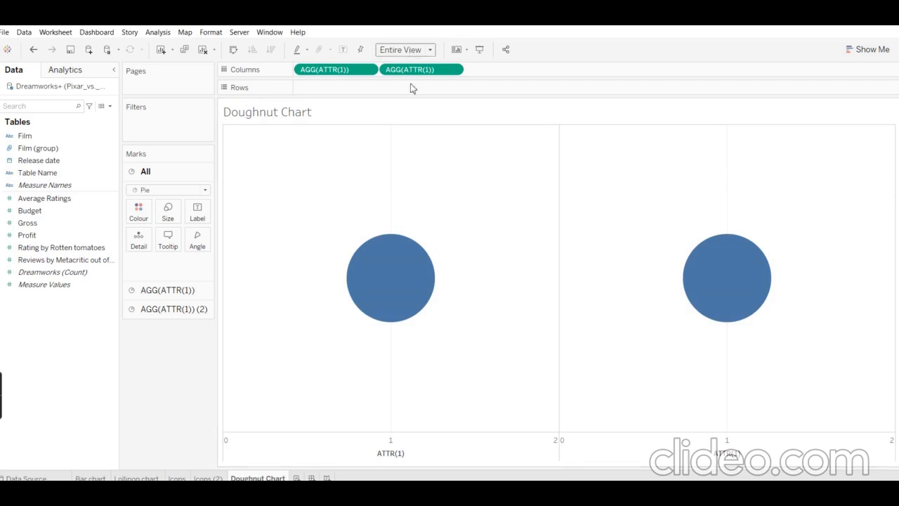
click(453, 70)
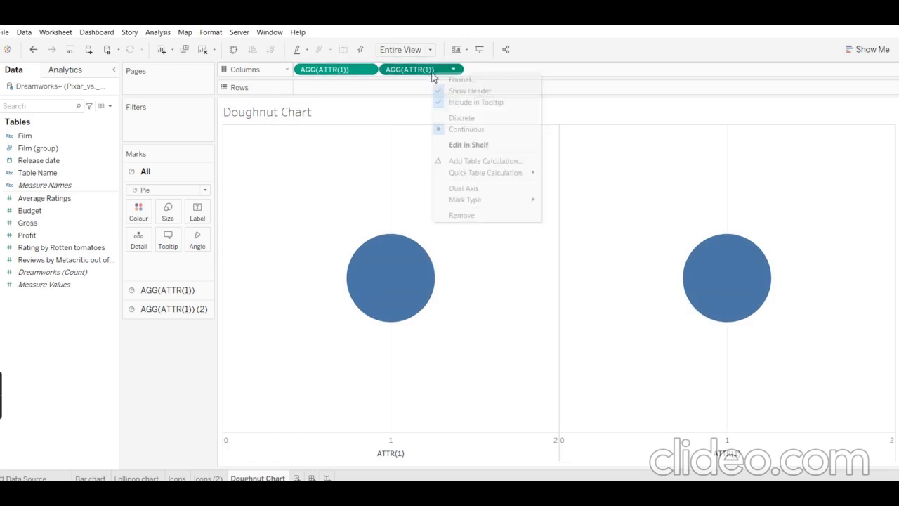
click(469, 189)
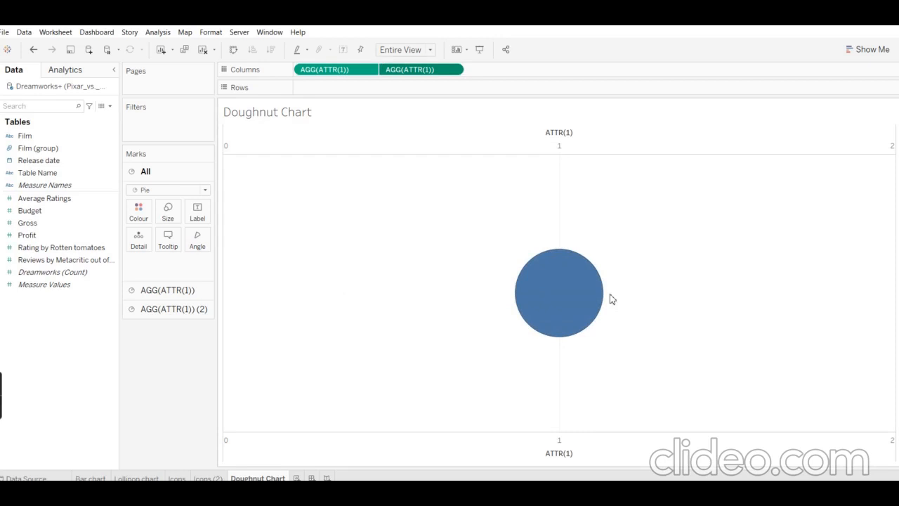
Colour the second ATTR(1) pie white and shrink it slightly so the first pie forms a thin ring around it.
click(154, 310)
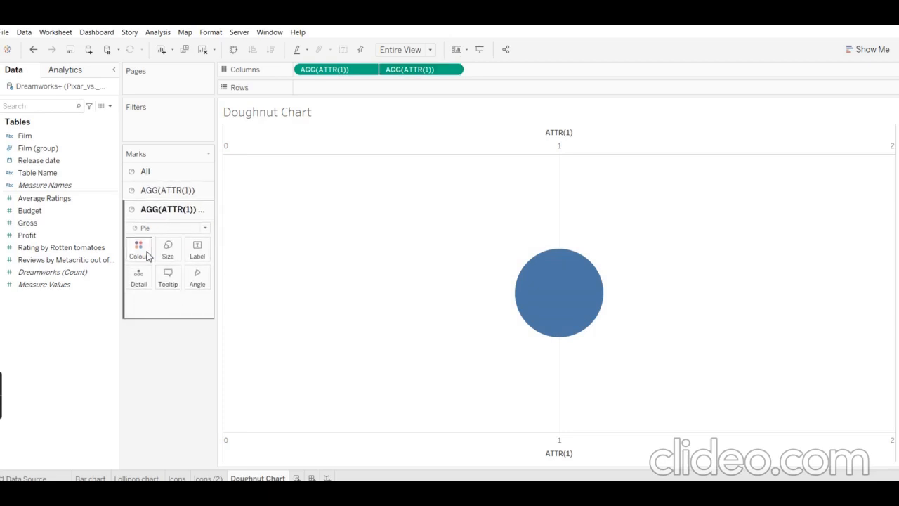
click(148, 256)
click(154, 284)
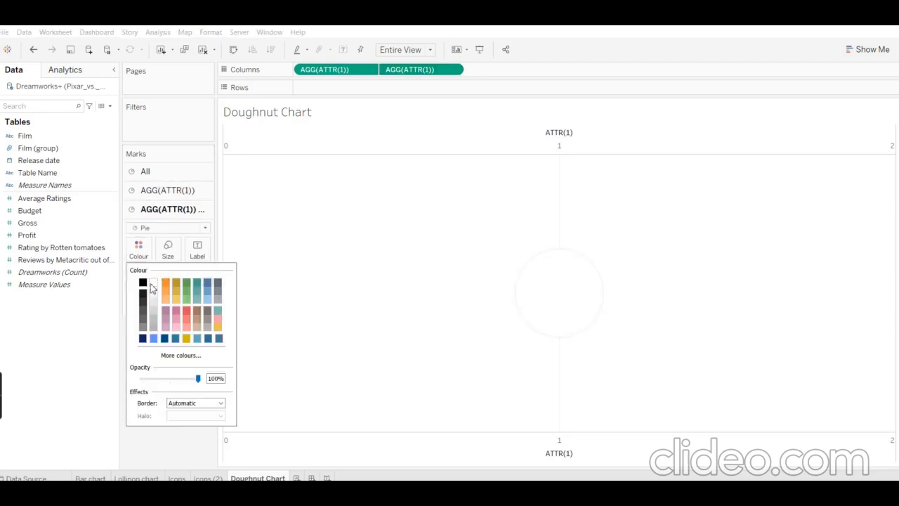
click(167, 251)
drag(205, 279, 203, 278)
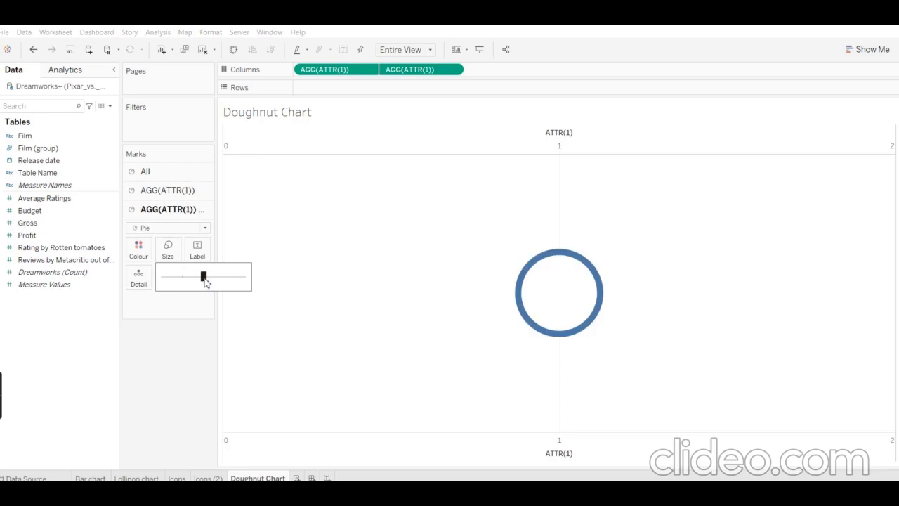
click(173, 375)
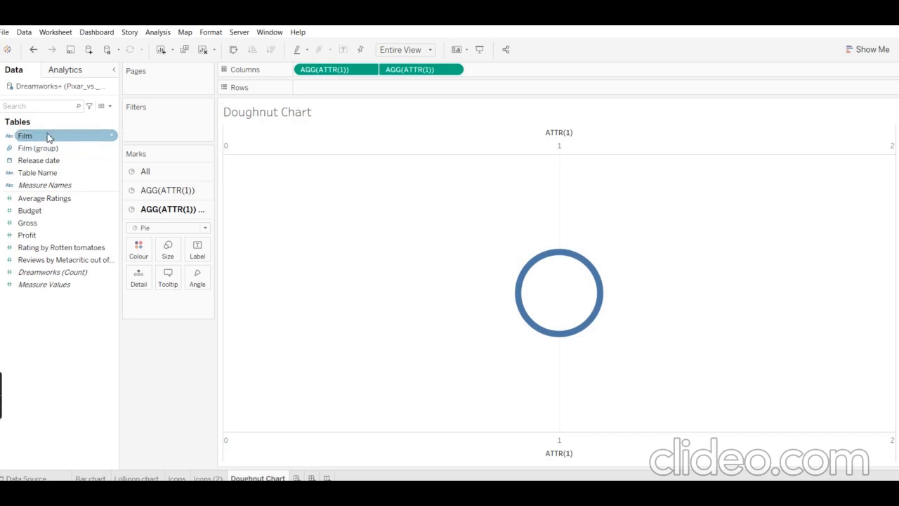
Create a set from Film (group) with every value except Null, and place it on Columns ahead of the ATTR(1) measures.
right_click(50, 149)
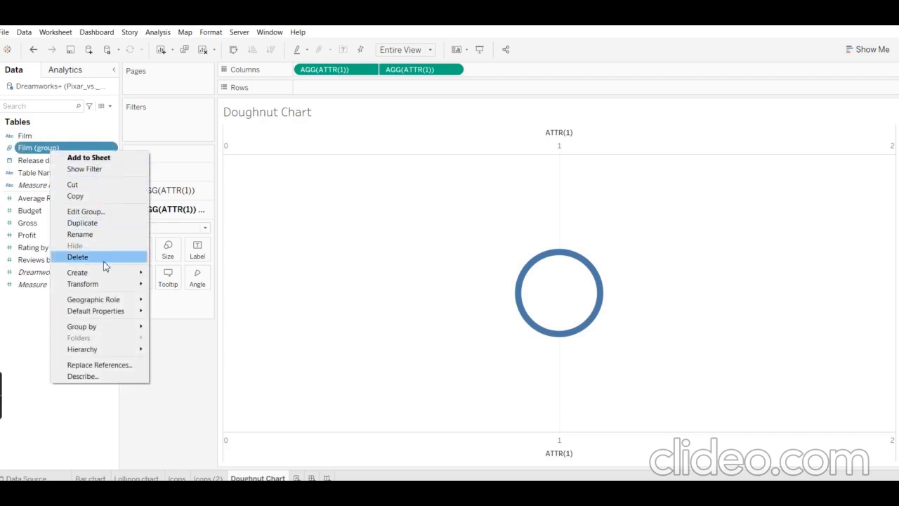
mouse_move(107, 276)
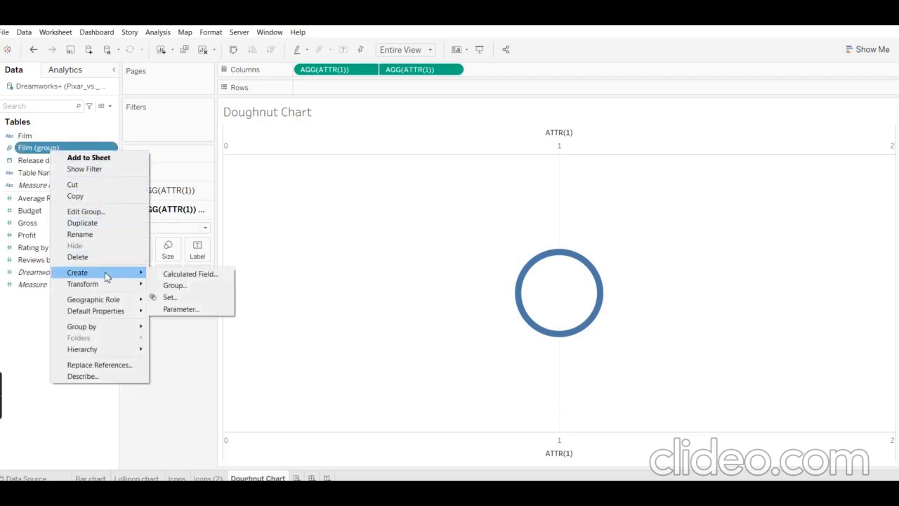
click(171, 297)
scroll(419, 198, down, 1)
scroll(420, 198, up, 1)
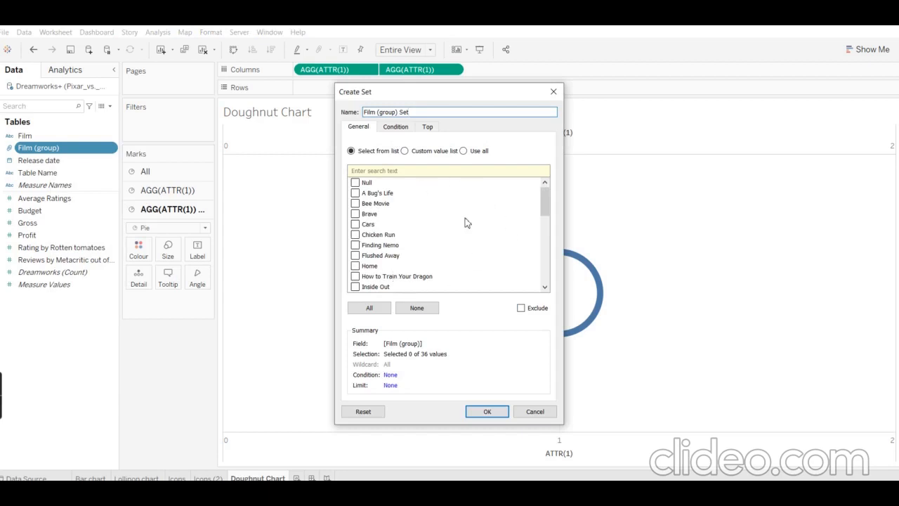
click(372, 308)
click(356, 183)
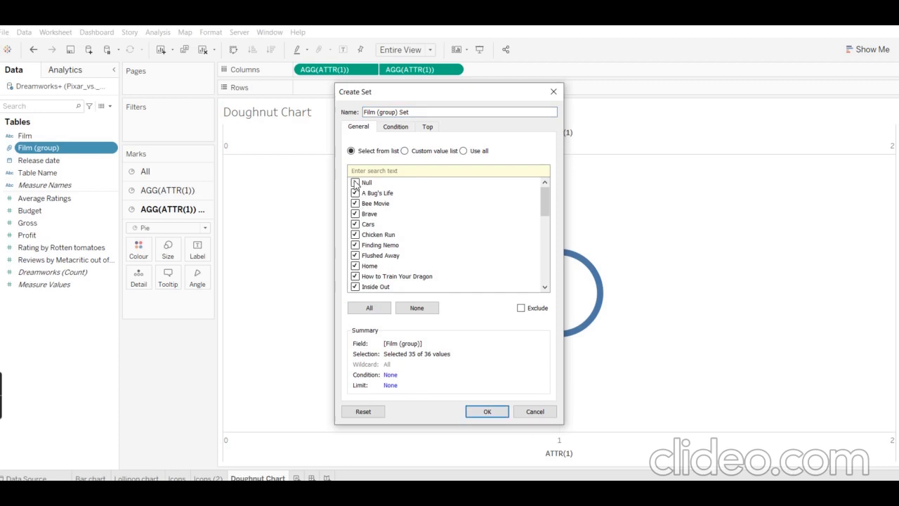
click(486, 413)
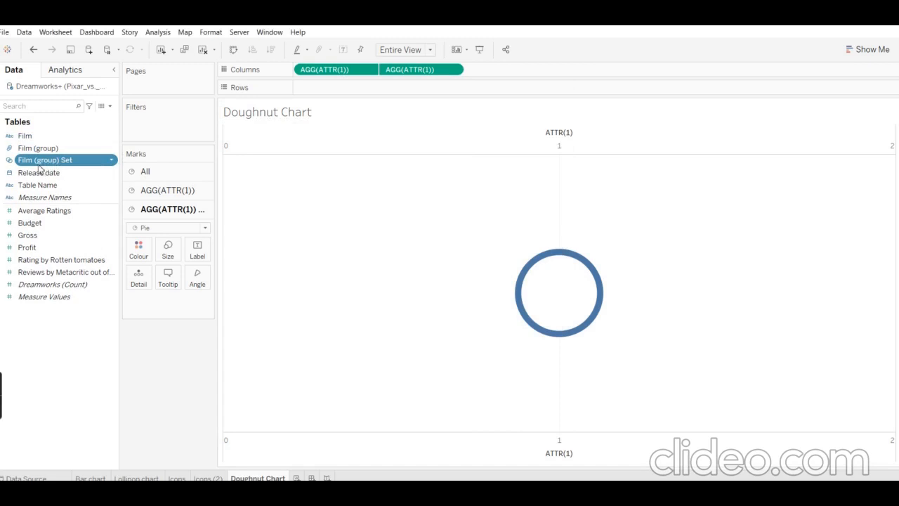
drag(38, 160, 296, 70)
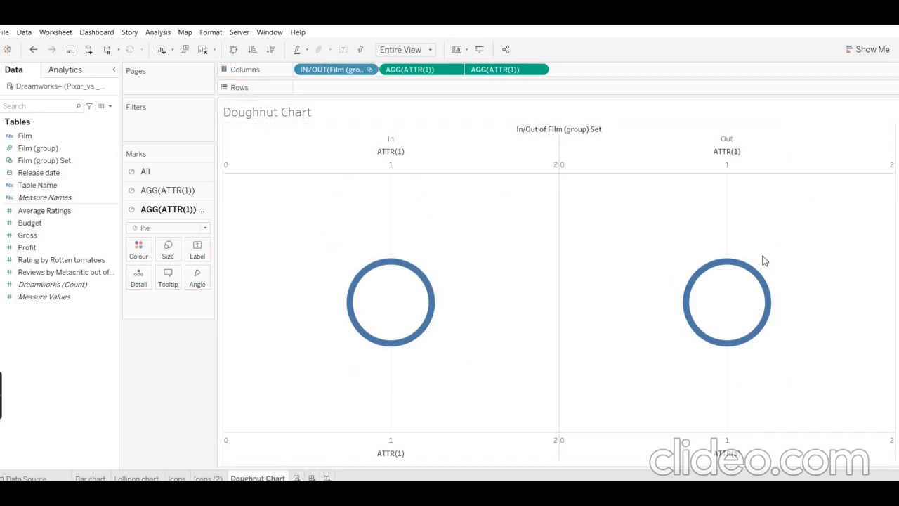
Start a new calculated field named 1-set.
click(60, 248)
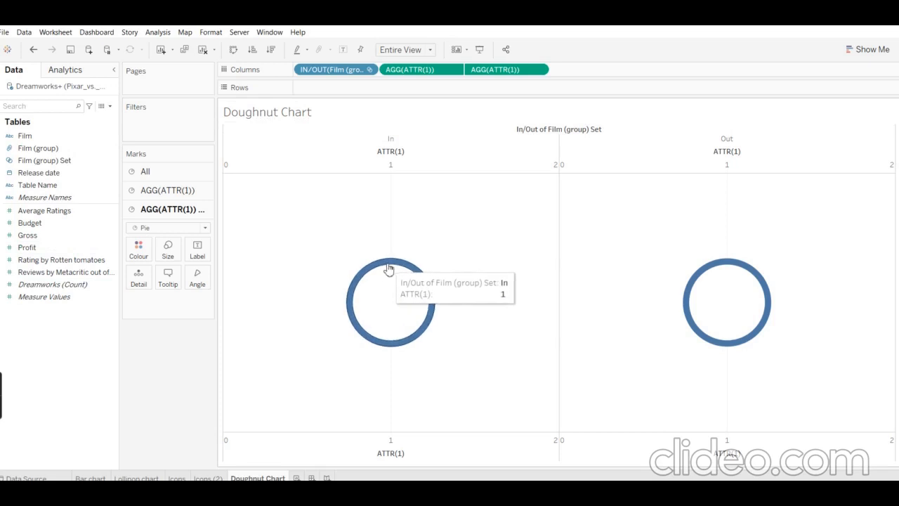
click(110, 106)
click(63, 117)
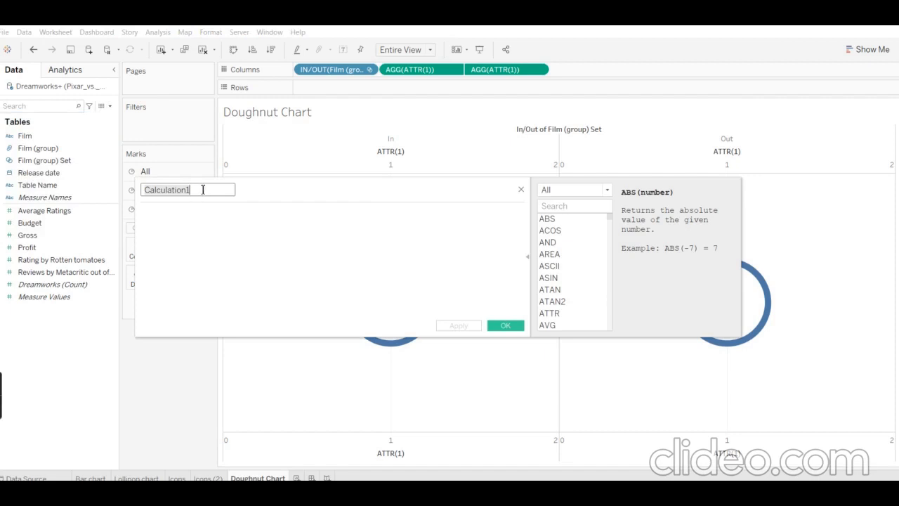
key(BackSpace)
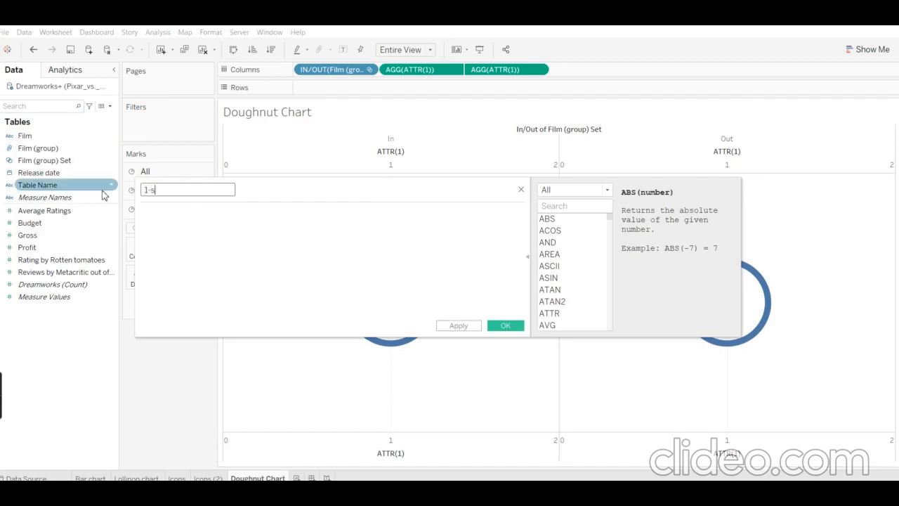
click(193, 235)
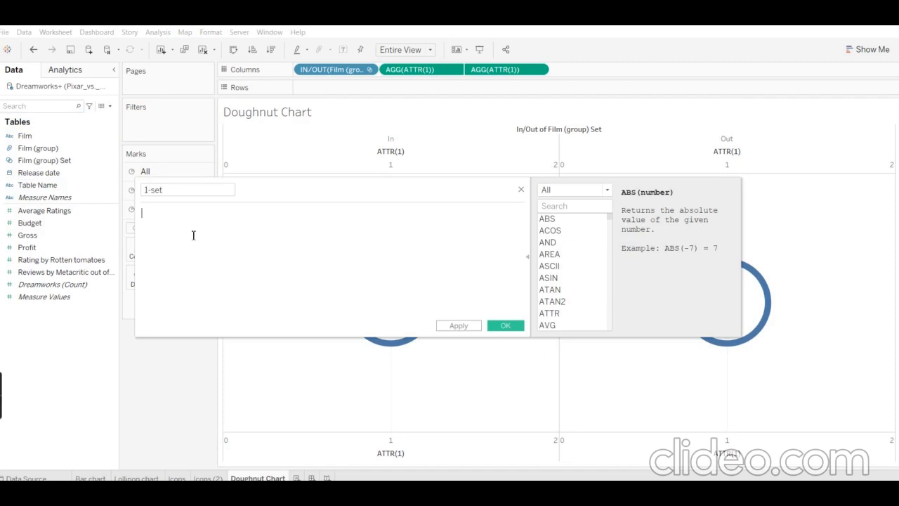
Define the 1-set calculation as 1-SUM([Profit ])/TOTAL(SUM([Profit ])) and save it.
text(1-SUM([Profit)
key(Return)
text(/TOT)
key(Return)
text(sum)
key(Return)
text(profit)
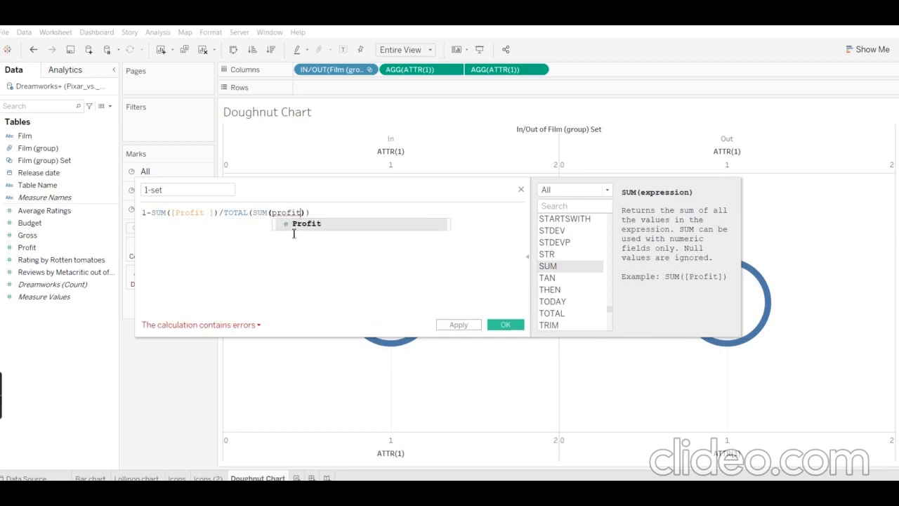
click(302, 224)
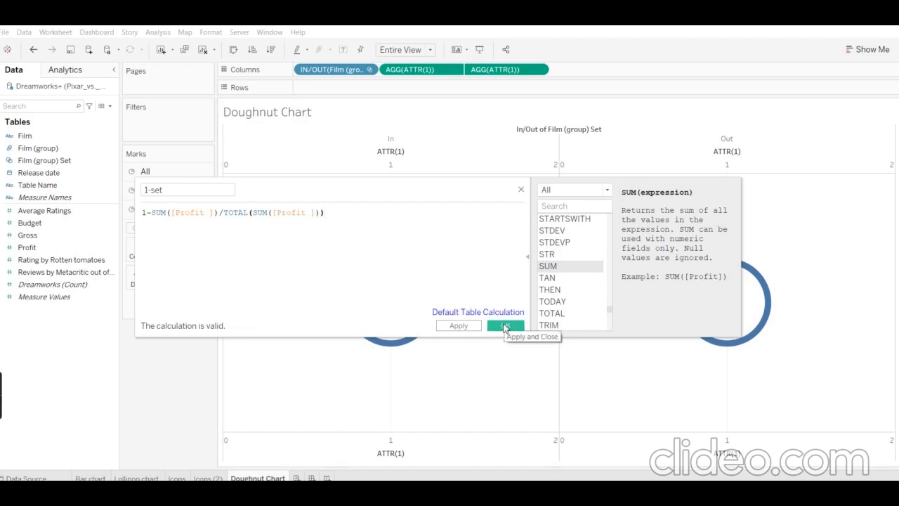
click(505, 326)
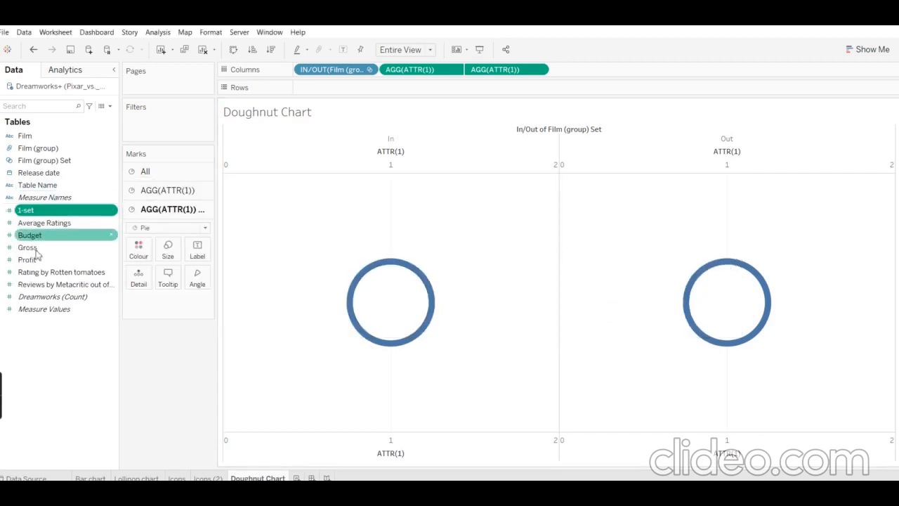
Assign Measure Values to the Angle of the first ATTR(1) pie.
click(165, 197)
drag(49, 313, 198, 267)
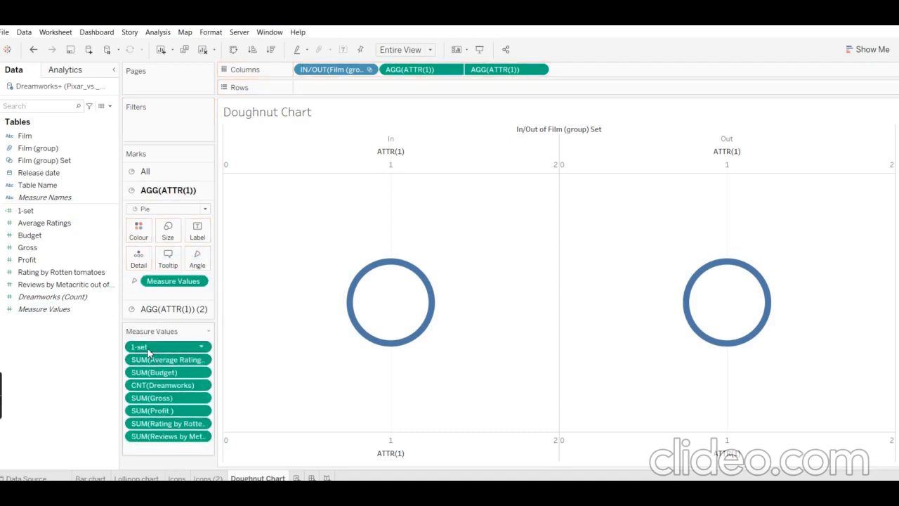
click(151, 409)
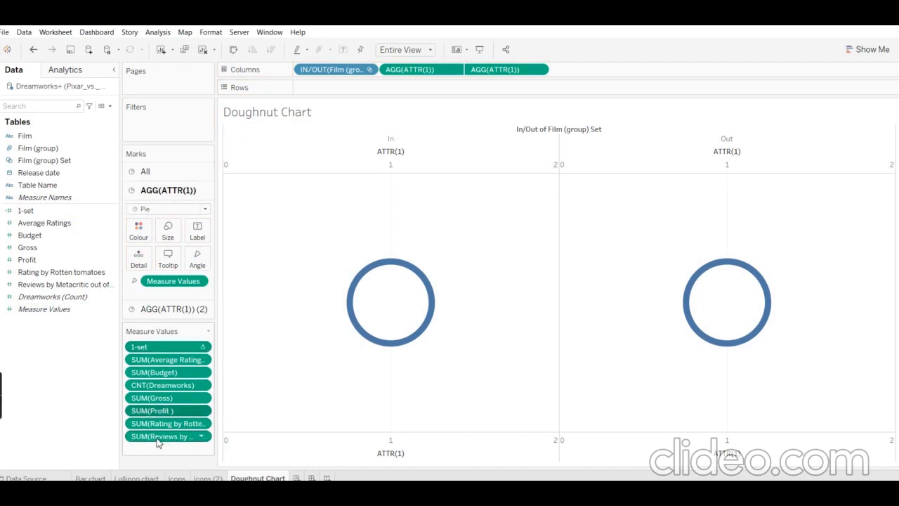
shift+click(162, 436)
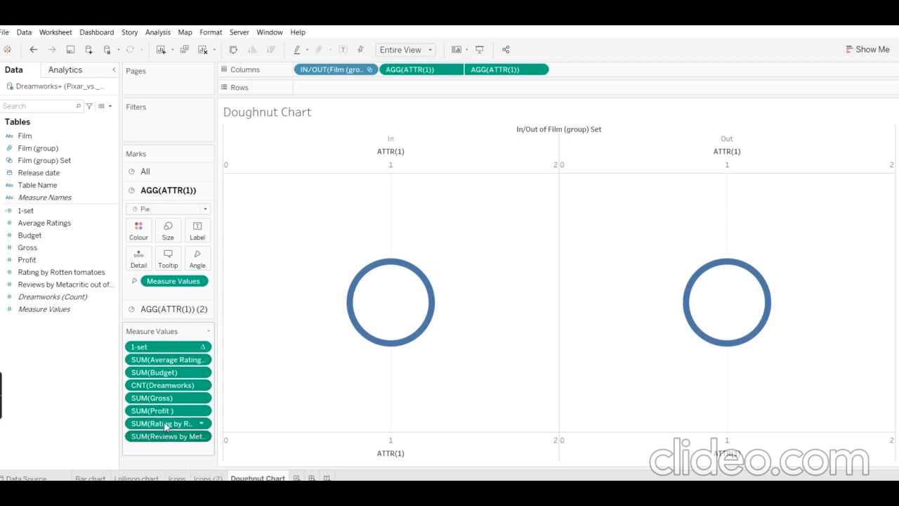
shift+click(170, 372)
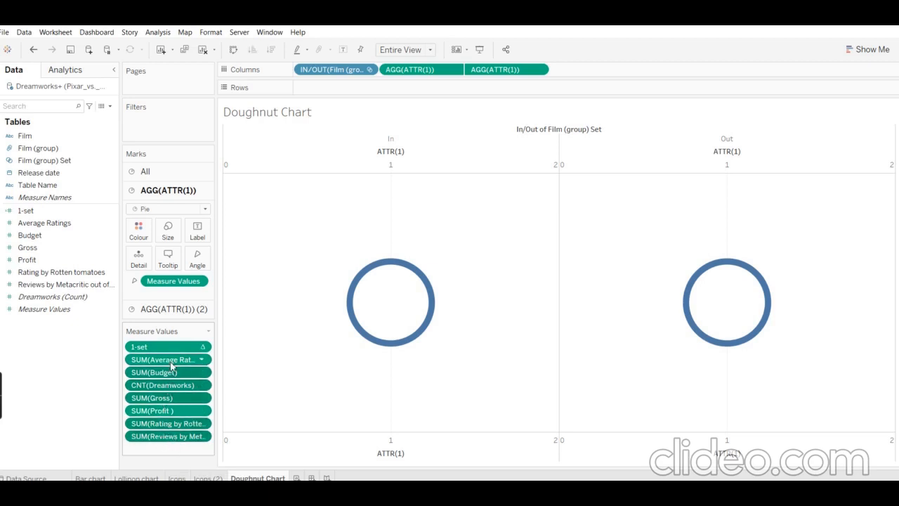
drag(173, 361, 54, 419)
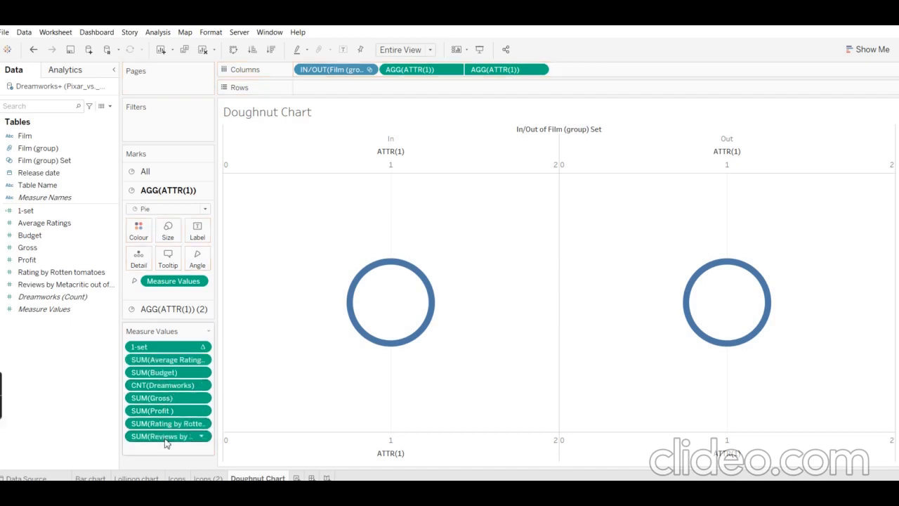
drag(170, 375, 63, 420)
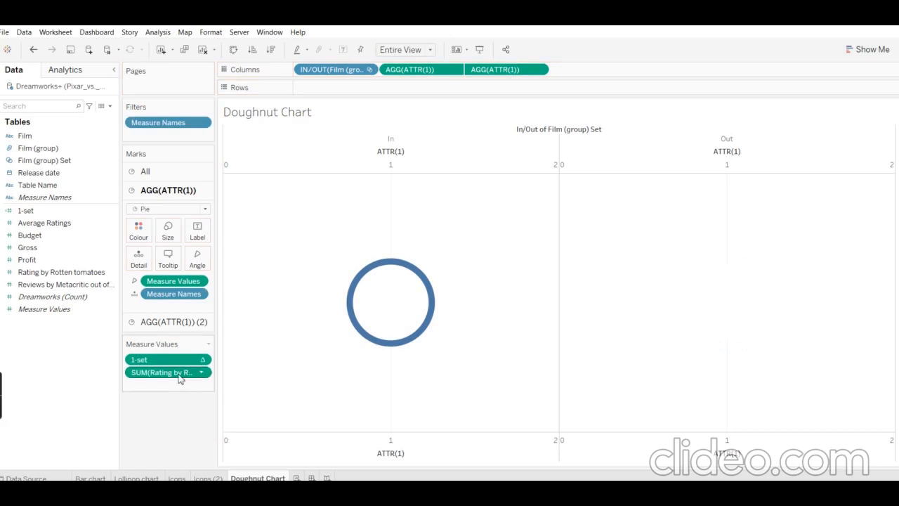
drag(180, 374, 44, 258)
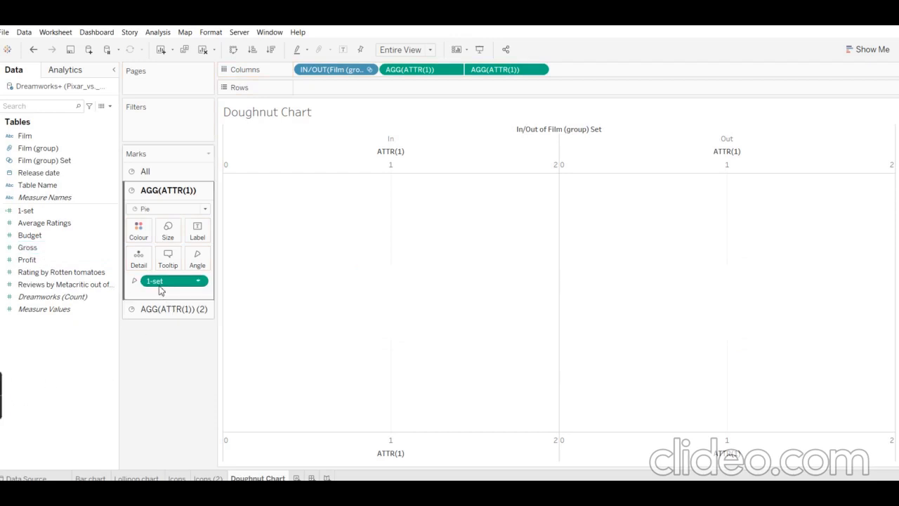
drag(163, 289, 60, 247)
drag(61, 309, 198, 274)
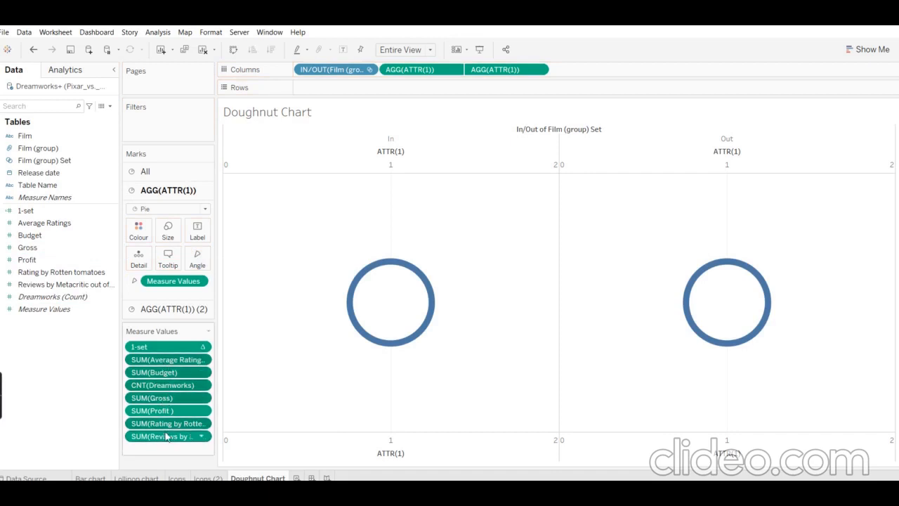
Remove every measure except 1-set and SUM(Profit ) from Measure Values, and calculate SUM(Profit ) as Percent of Total.
drag(165, 373, 63, 437)
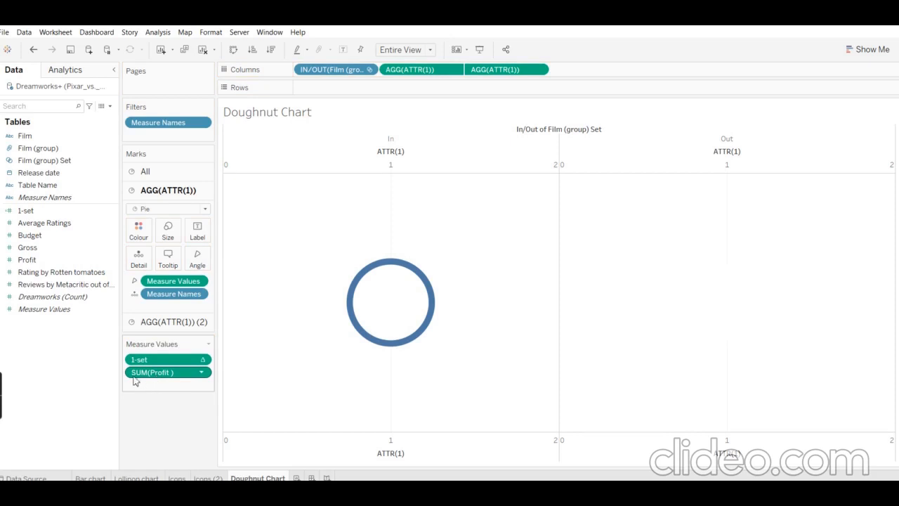
right_click(182, 377)
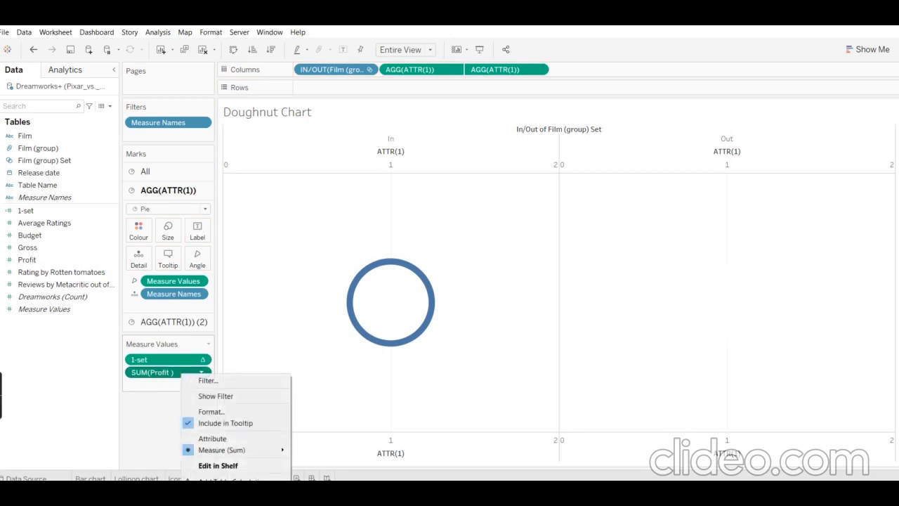
mouse_move(231, 492)
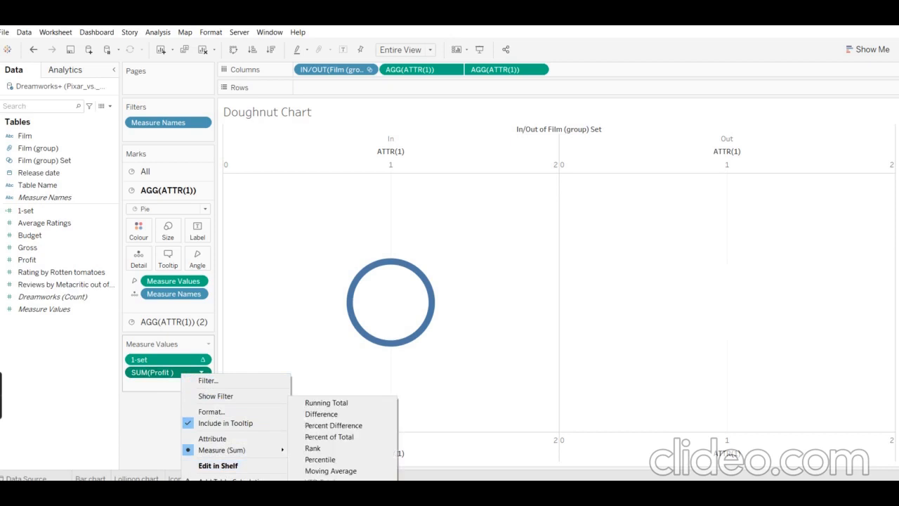
click(330, 436)
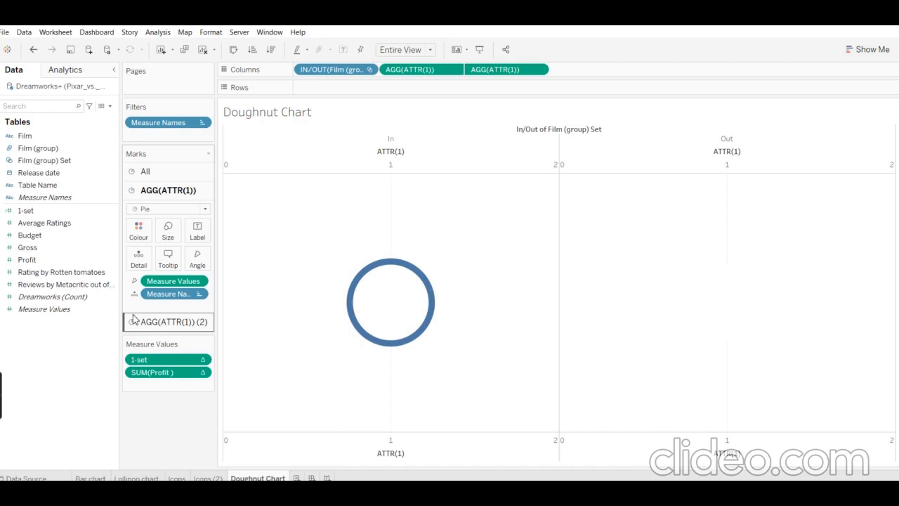
Add Film (group) Set as a filter in In/Out mode, keeping both In and Out selected.
drag(46, 163, 149, 136)
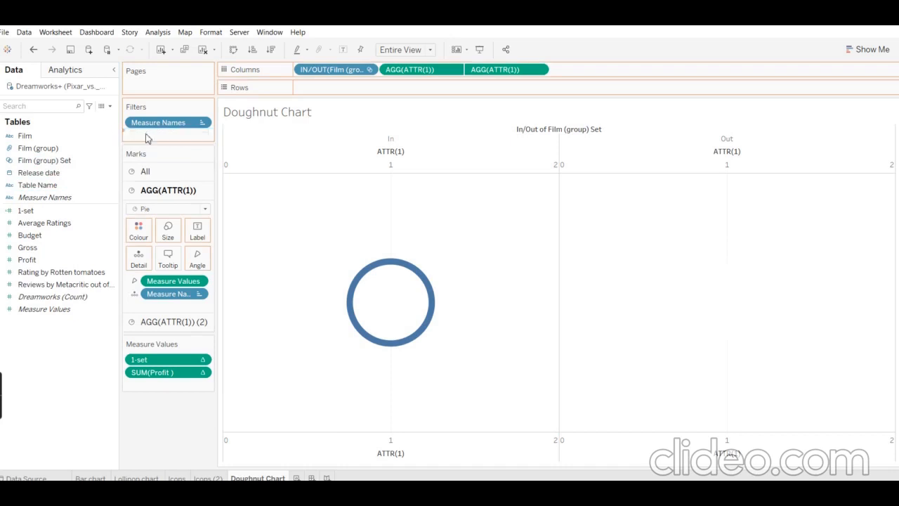
right_click(148, 136)
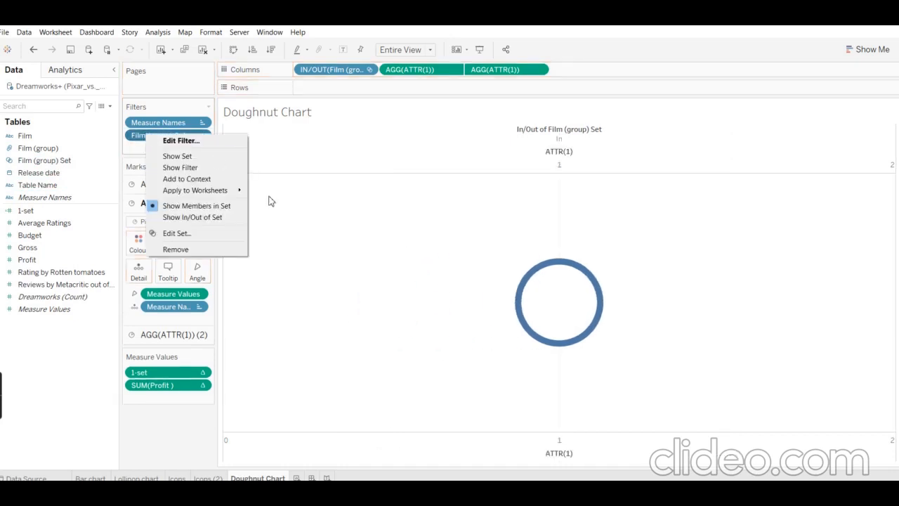
click(191, 217)
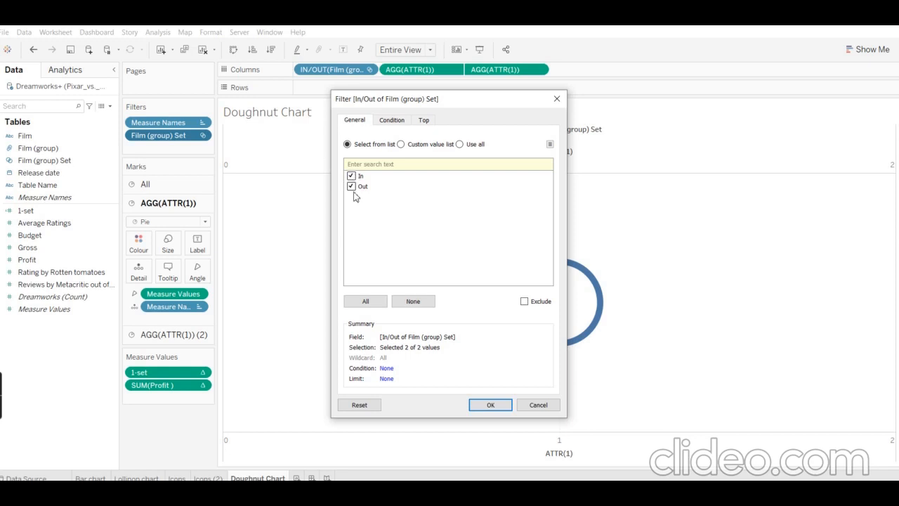
click(490, 405)
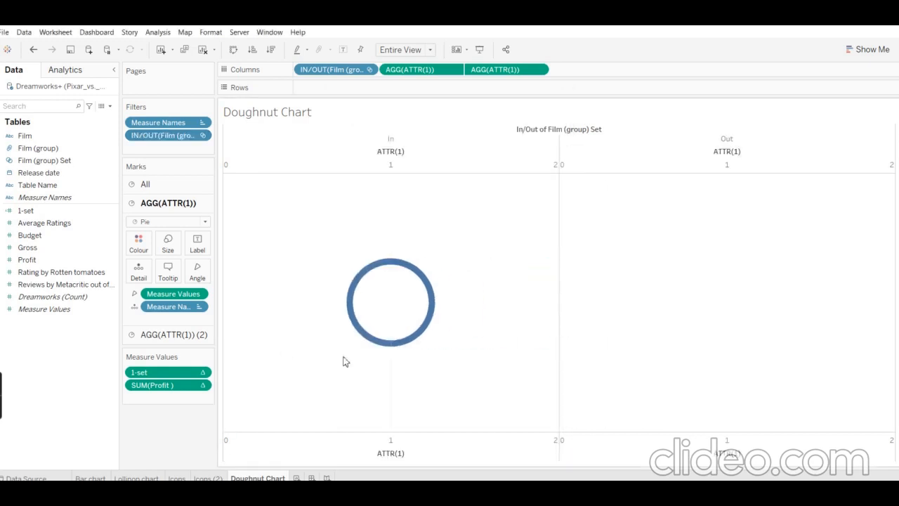
Display the Film (group) Set member control and the In/Out filter control beside the chart.
right_click(174, 140)
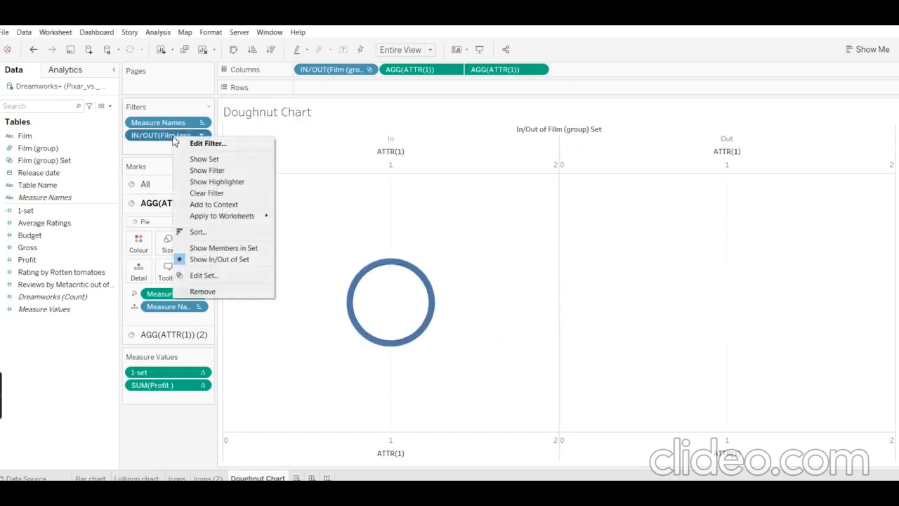
click(204, 160)
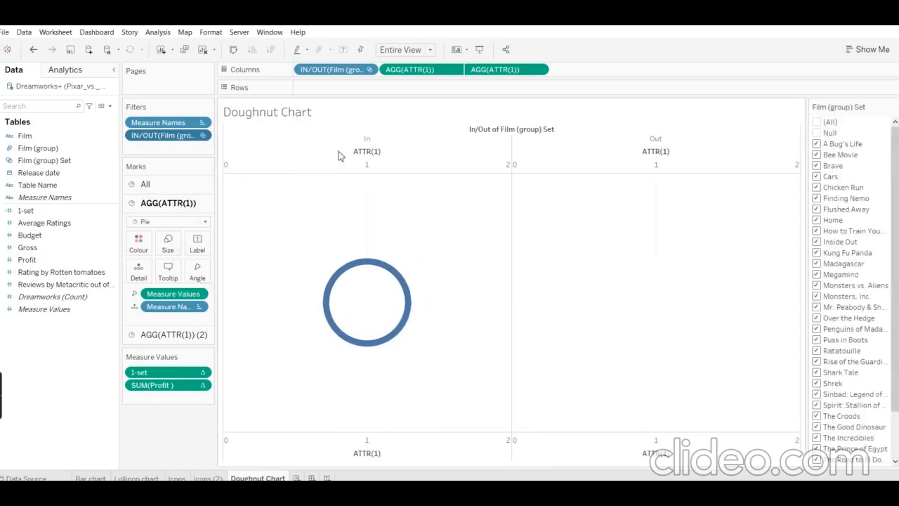
right_click(194, 136)
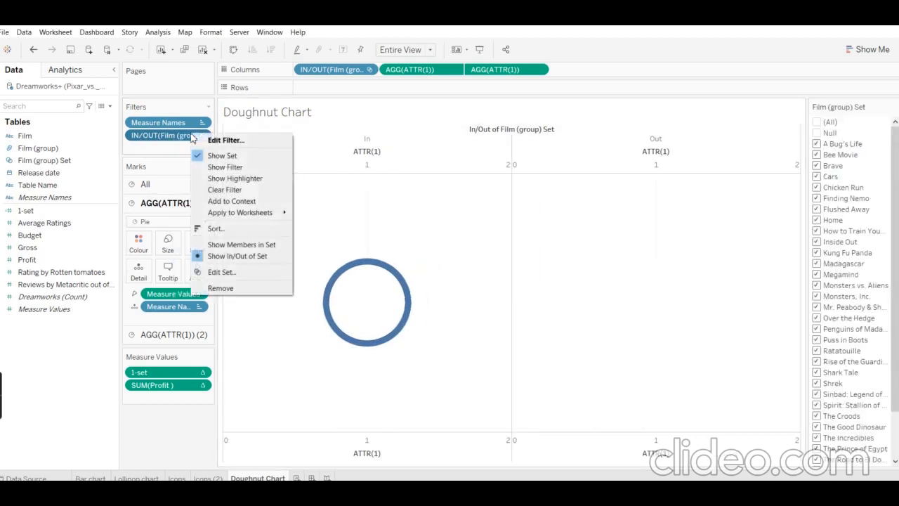
click(243, 170)
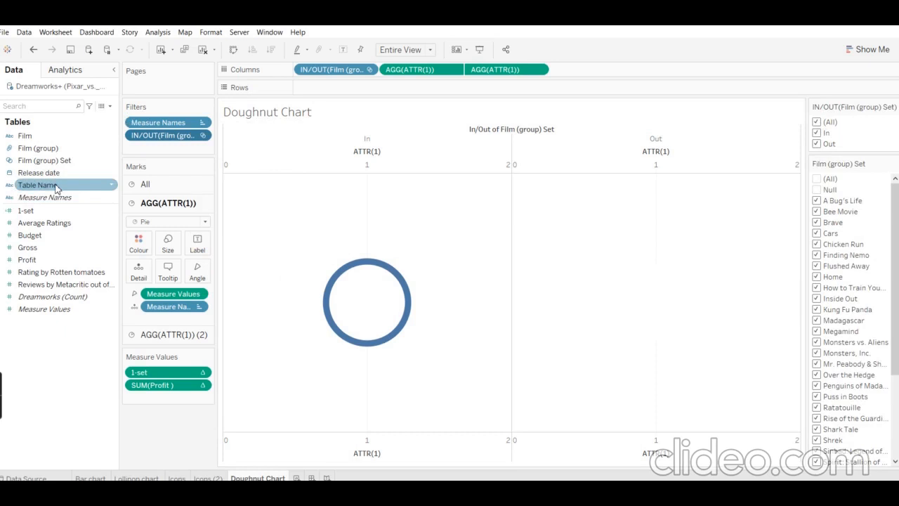
Filter Table Name to Dreamworks, and take How to Train Your Dragon out of the Film (group) Set.
drag(62, 189, 172, 147)
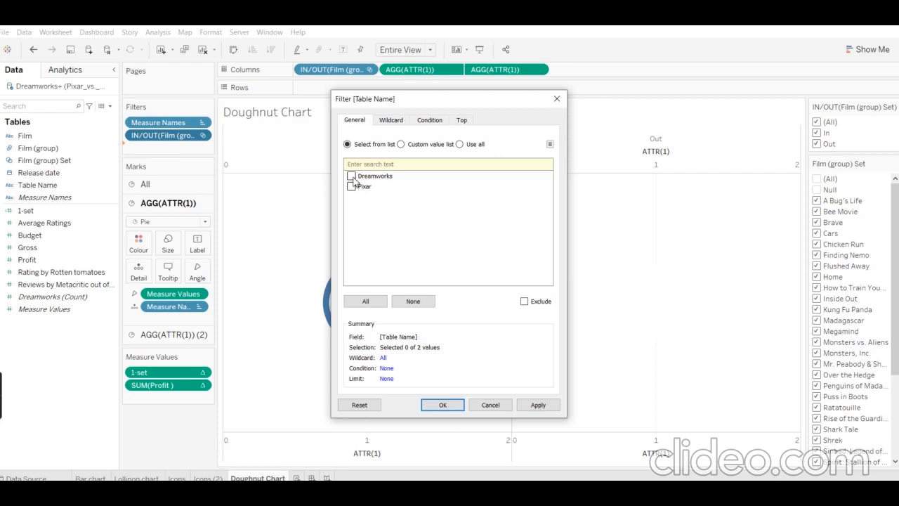
click(442, 405)
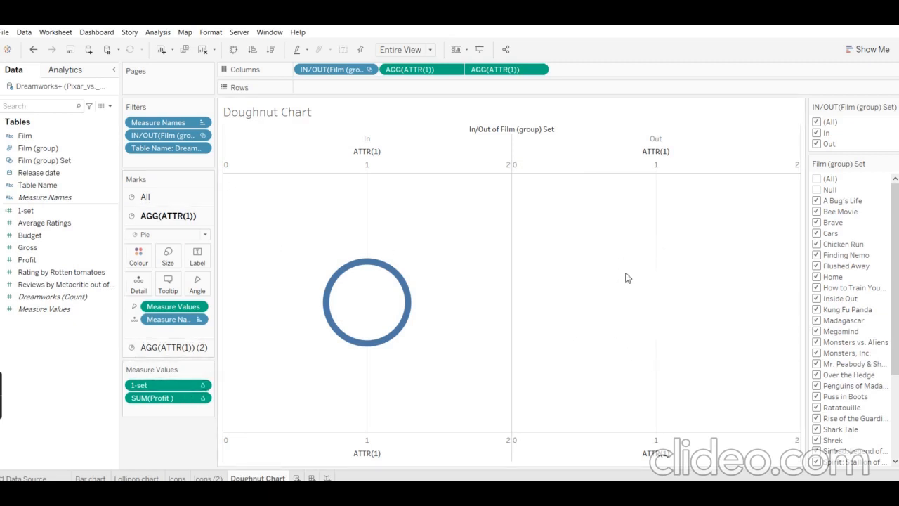
mouse_move(399, 282)
mouse_move(351, 300)
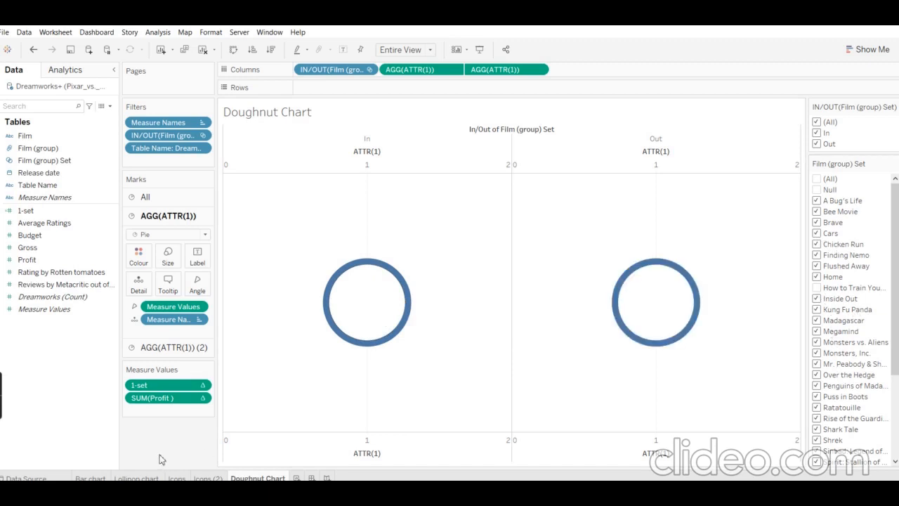
mouse_move(623, 298)
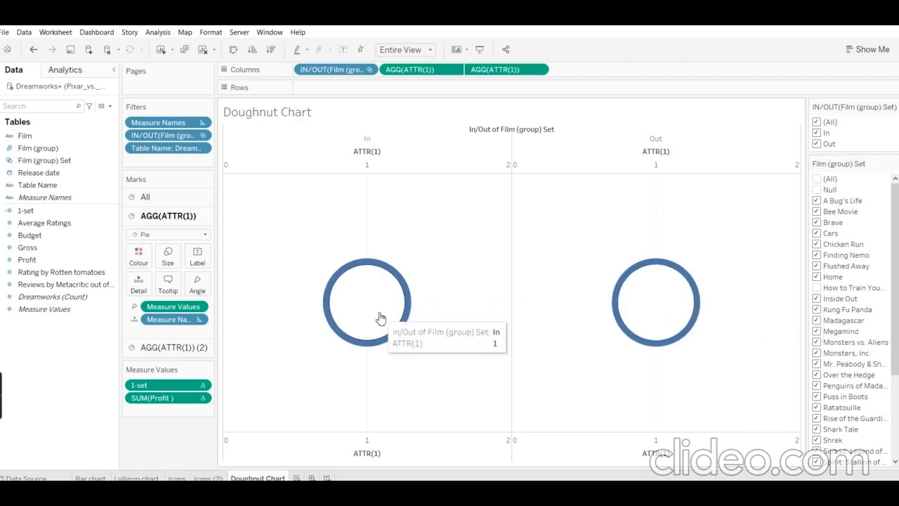
Label the second ATTR(1) pie with the percent-of-total SUM(Profit ) instead of using it as the angle, and check both doughnuts.
click(163, 348)
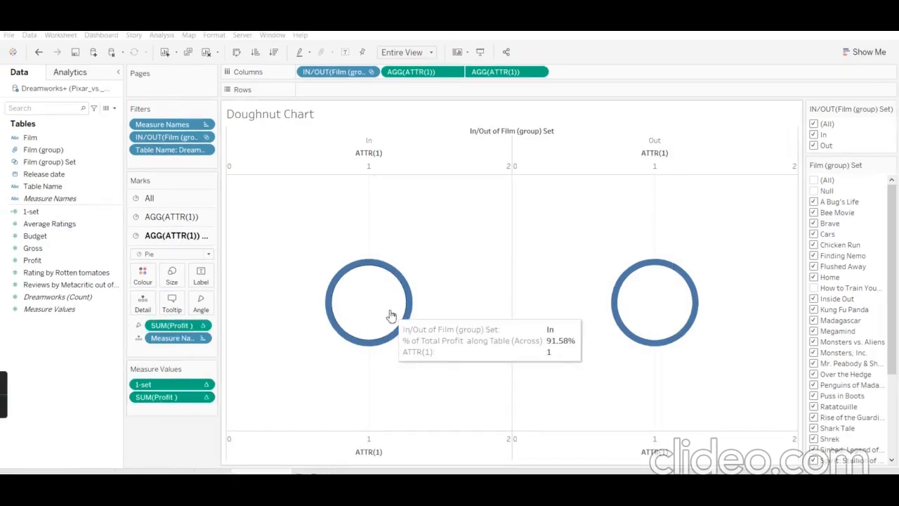
mouse_move(639, 300)
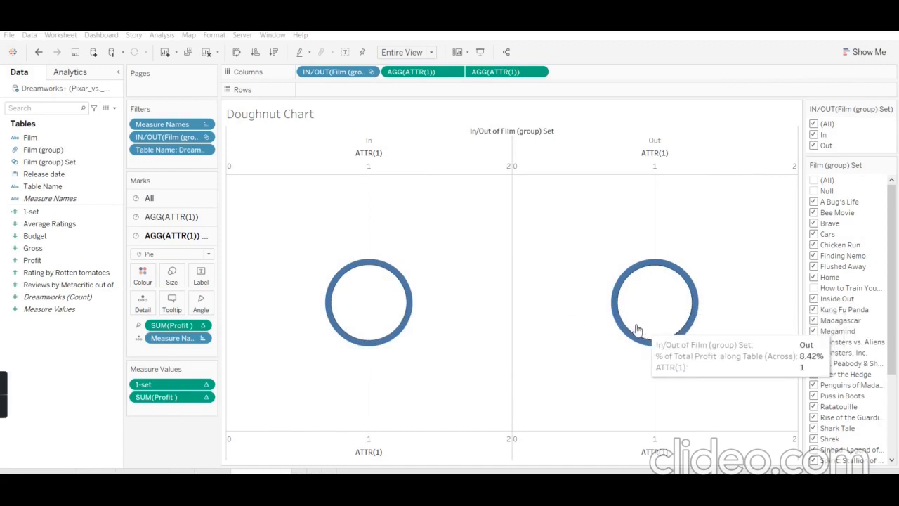
mouse_move(368, 341)
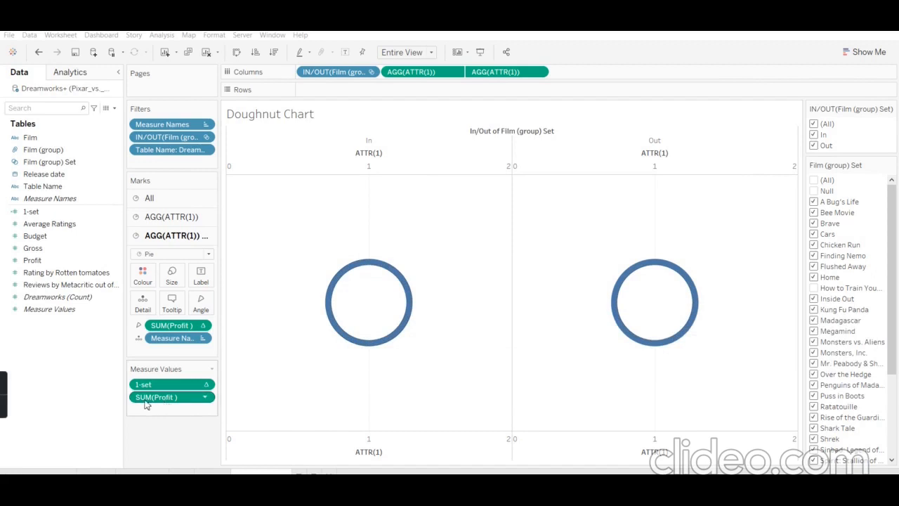
drag(173, 327, 167, 403)
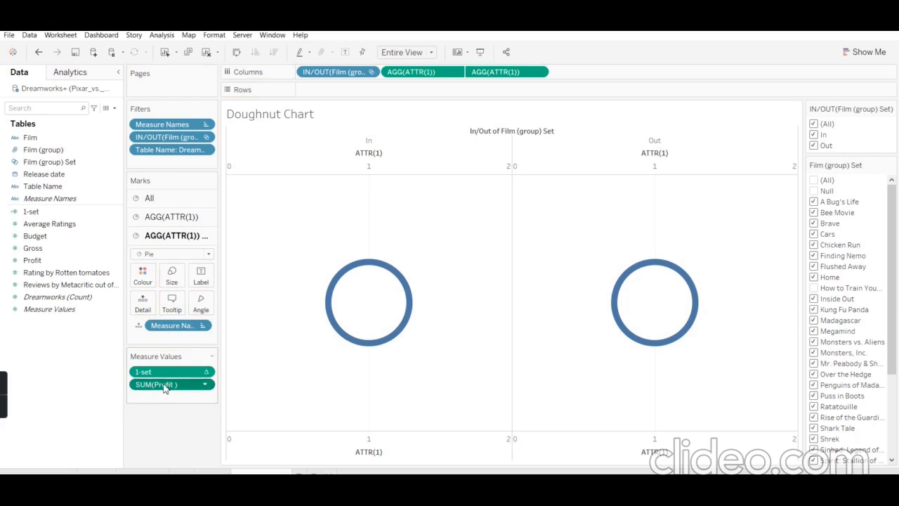
drag(158, 388, 167, 239)
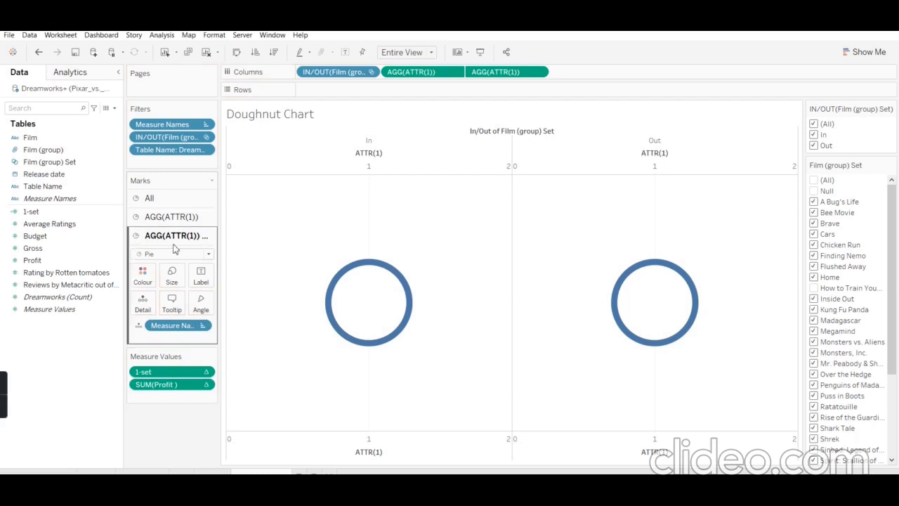
drag(156, 384, 201, 277)
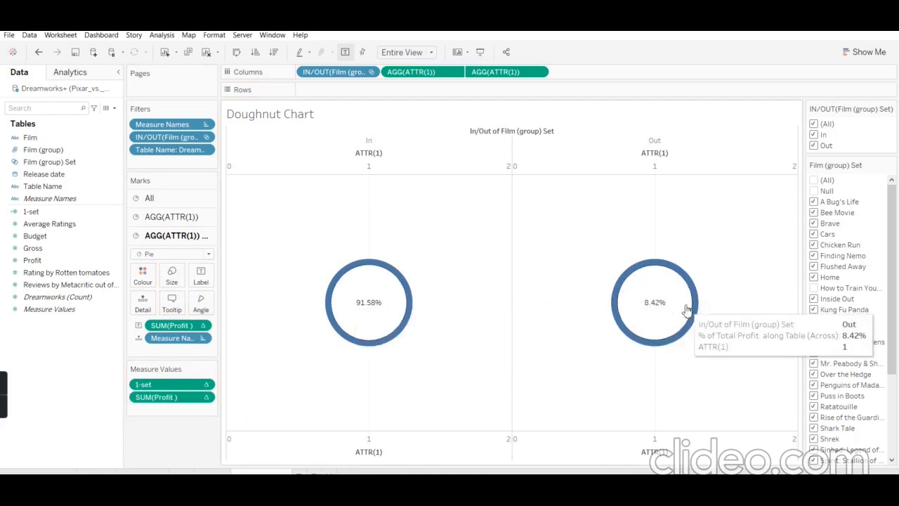
mouse_move(685, 300)
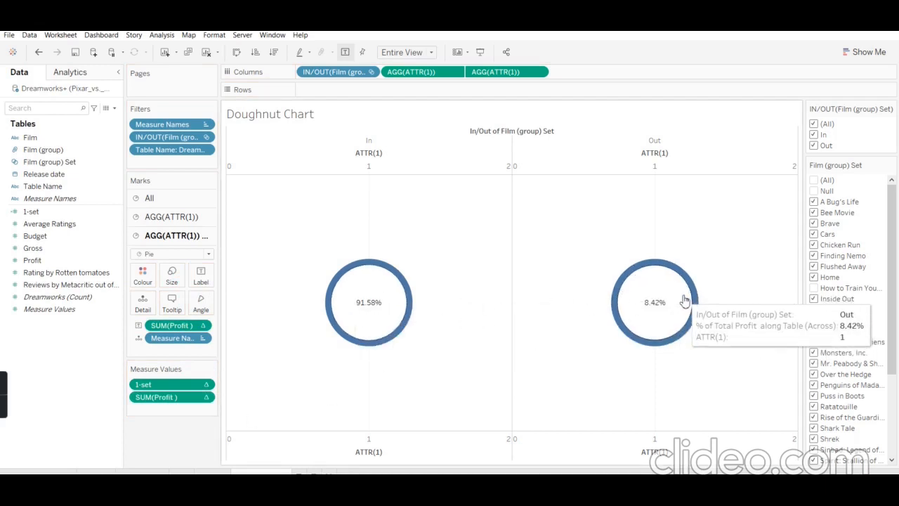
mouse_move(405, 312)
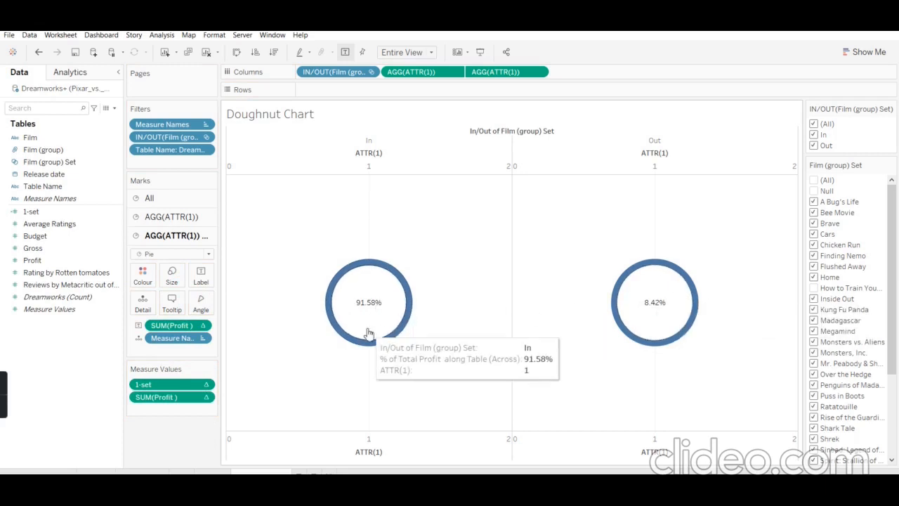
Hide the Out column with How to Train Your Dragon back in the set, and take that film out of the set again.
click(814, 289)
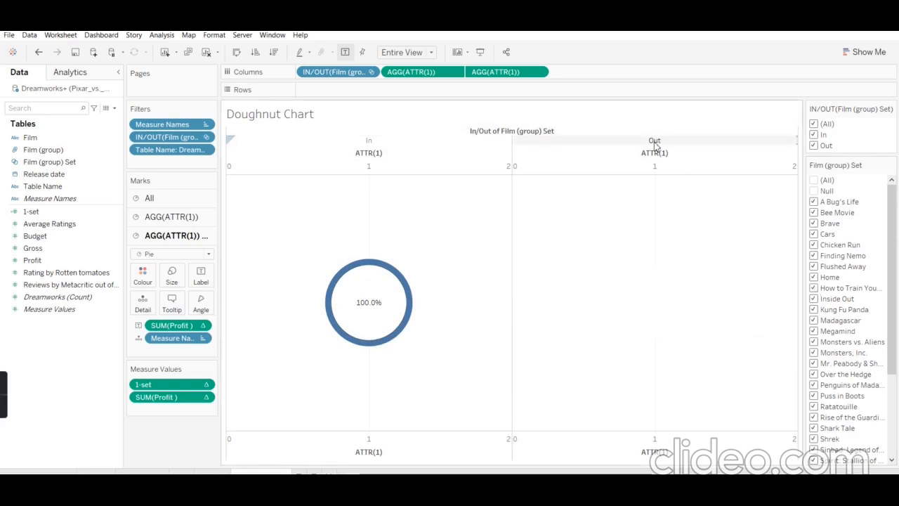
right_click(655, 142)
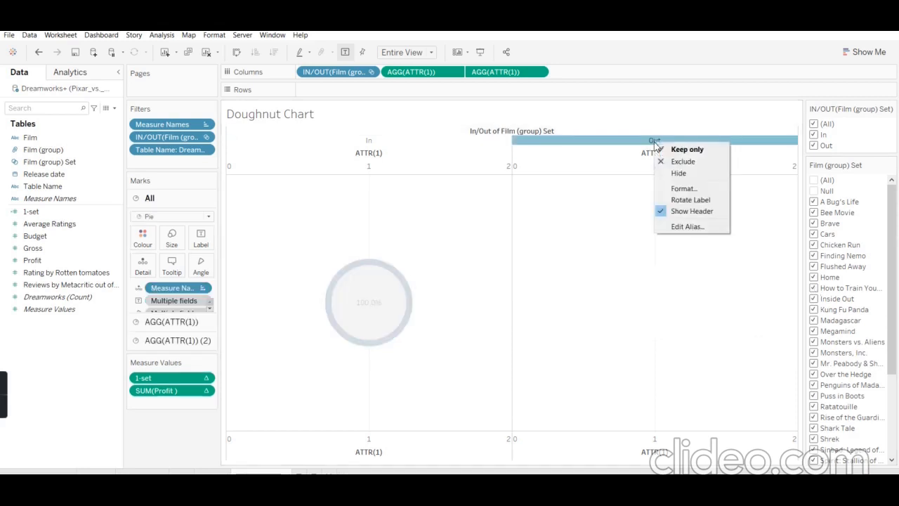
click(700, 177)
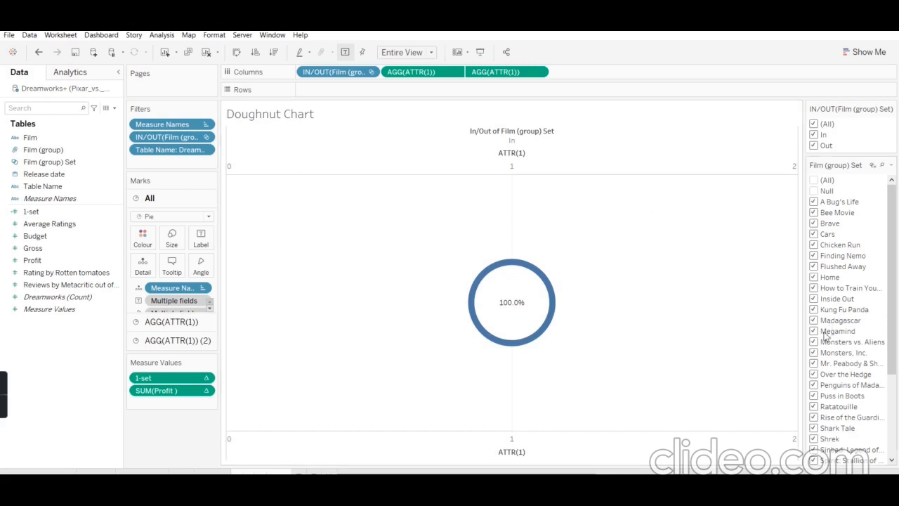
click(814, 289)
mouse_move(518, 304)
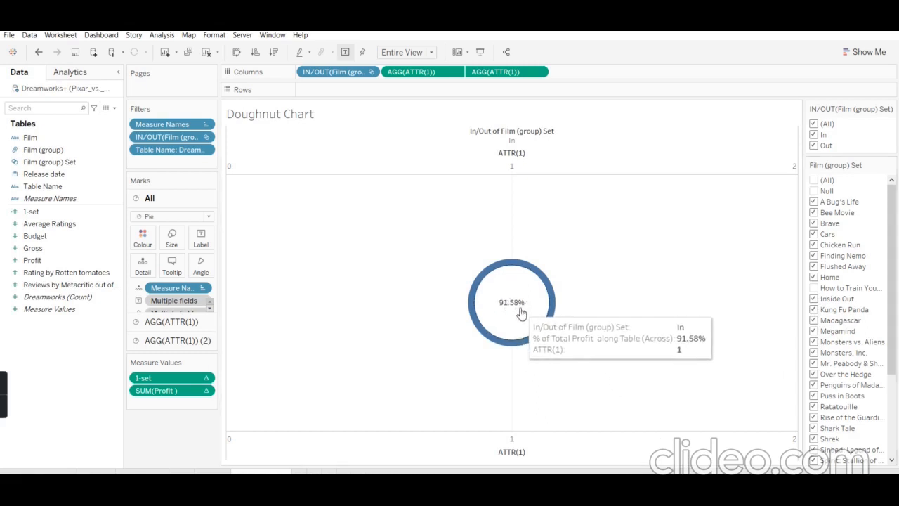
Put How to Train Your Dragon back in the Film (group) Set and review which measures the Measure Names filter keeps.
click(814, 289)
mouse_move(515, 268)
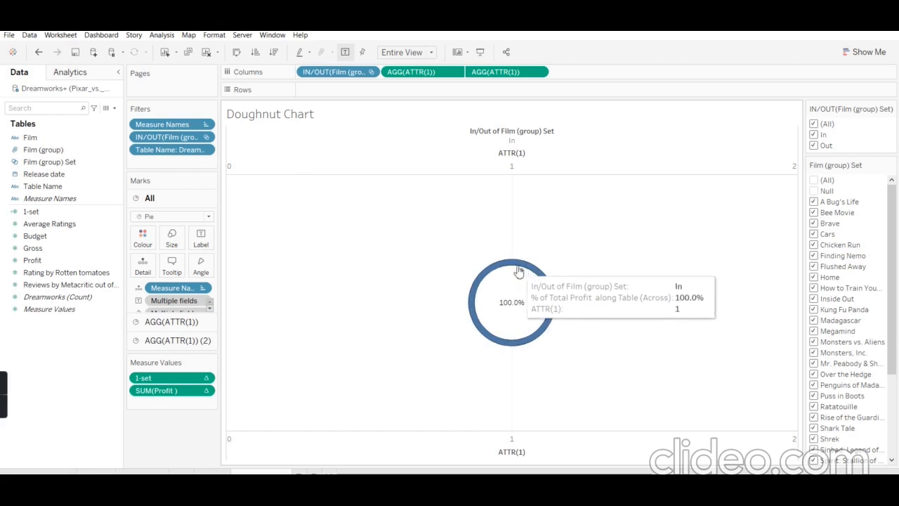
right_click(190, 127)
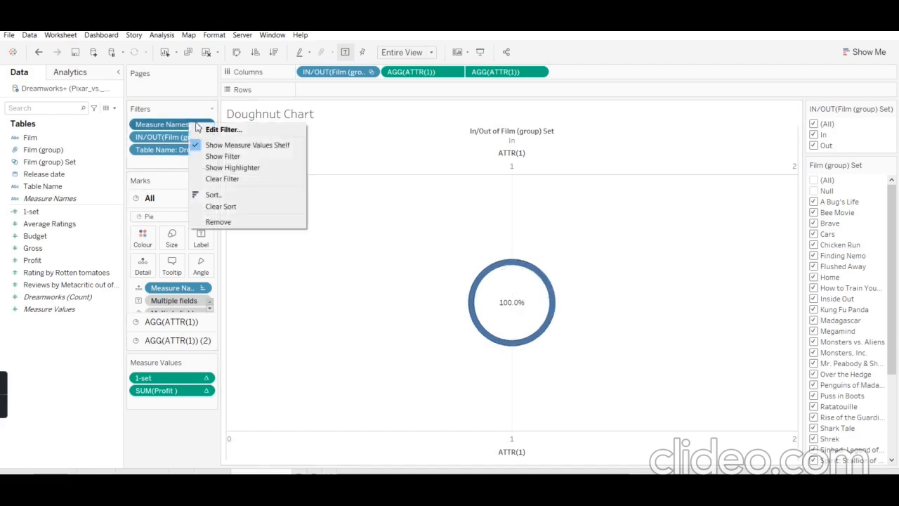
click(257, 133)
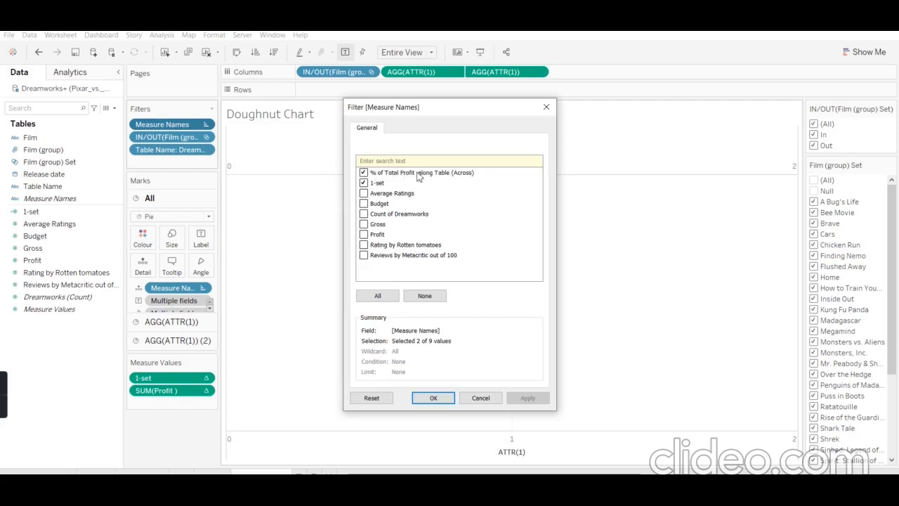
click(439, 405)
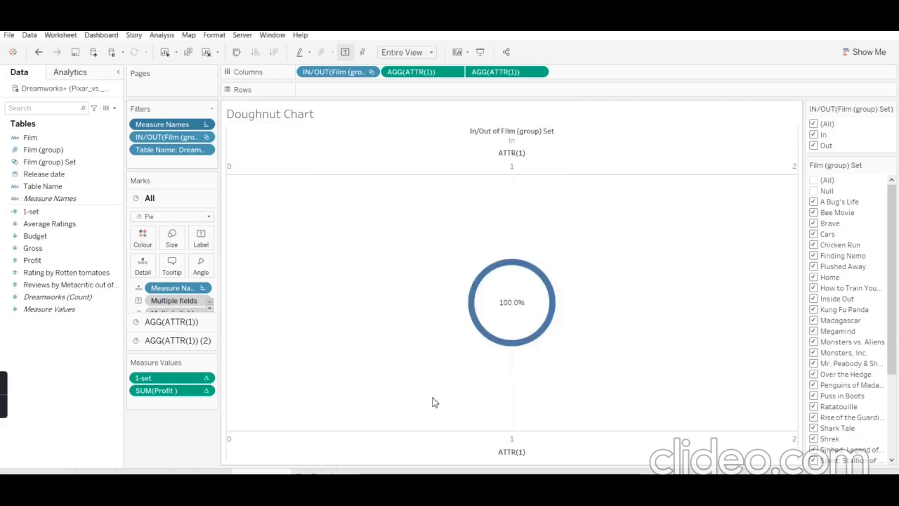
Colour the first ATTR(1) pie by Measure Names.
click(168, 328)
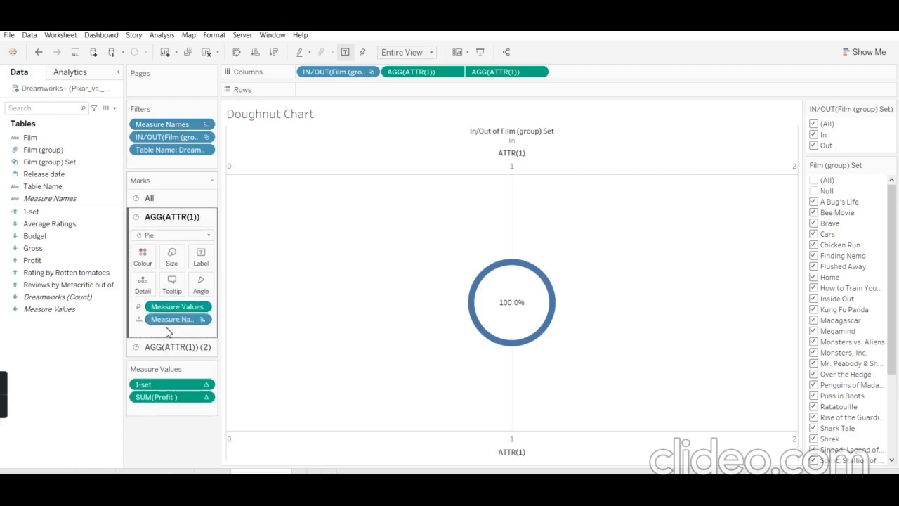
click(139, 323)
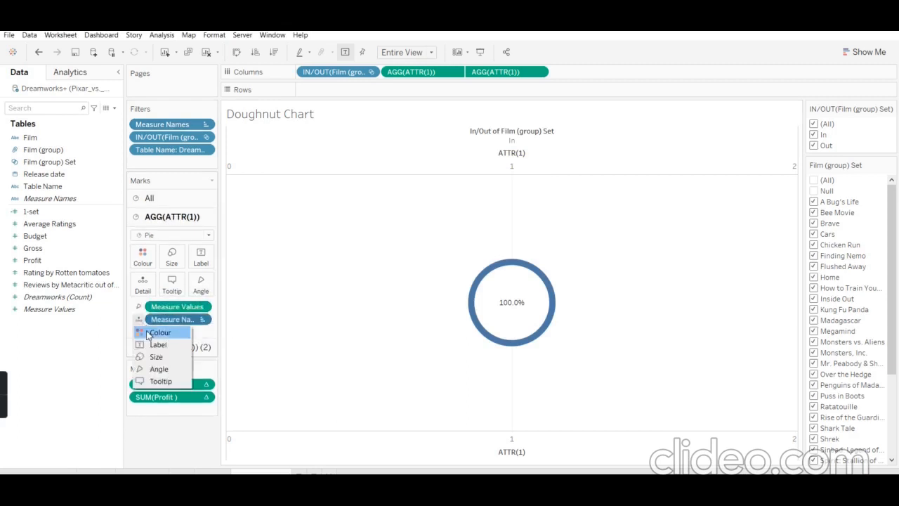
click(159, 332)
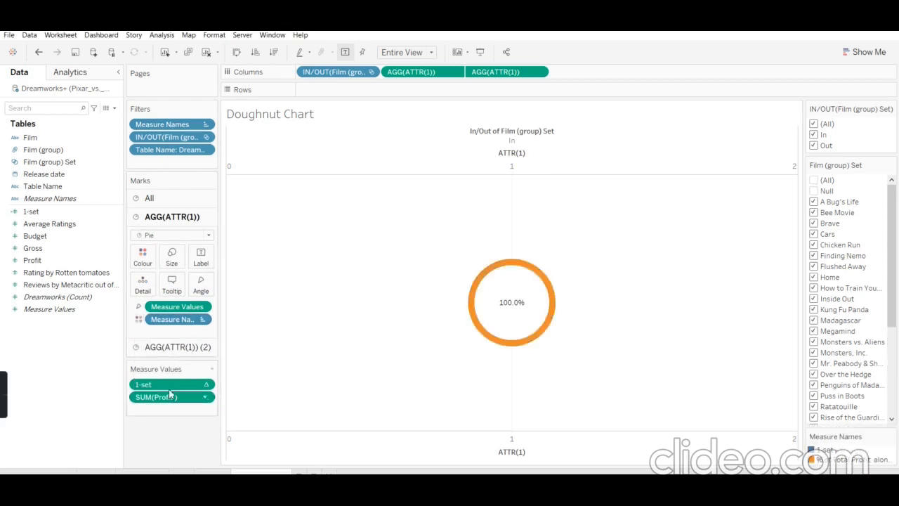
Set the doughnut colours to dark navy #0d276b for % of Total Profit and grey for 1-set.
click(143, 257)
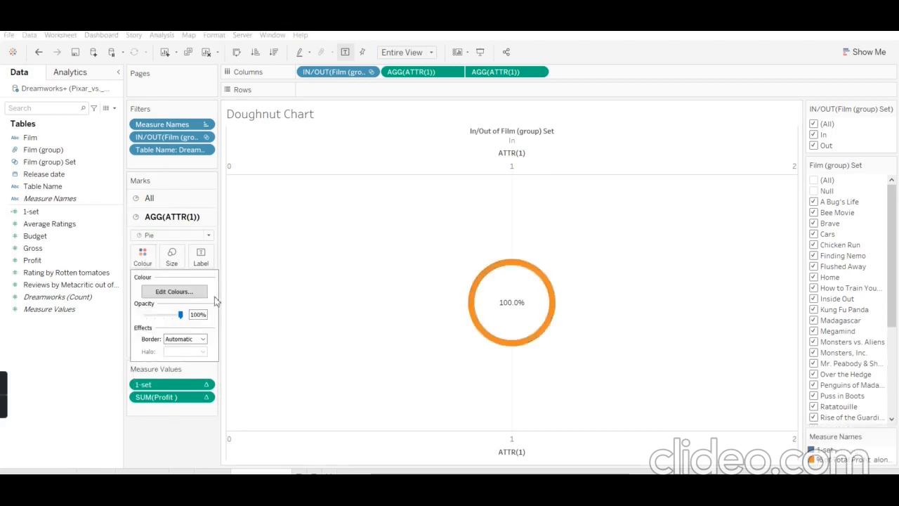
click(184, 291)
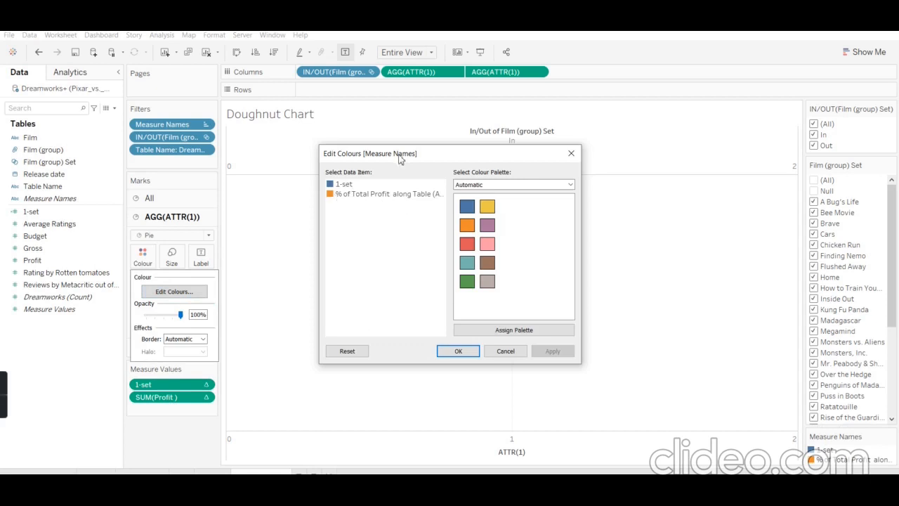
double_click(370, 197)
click(339, 313)
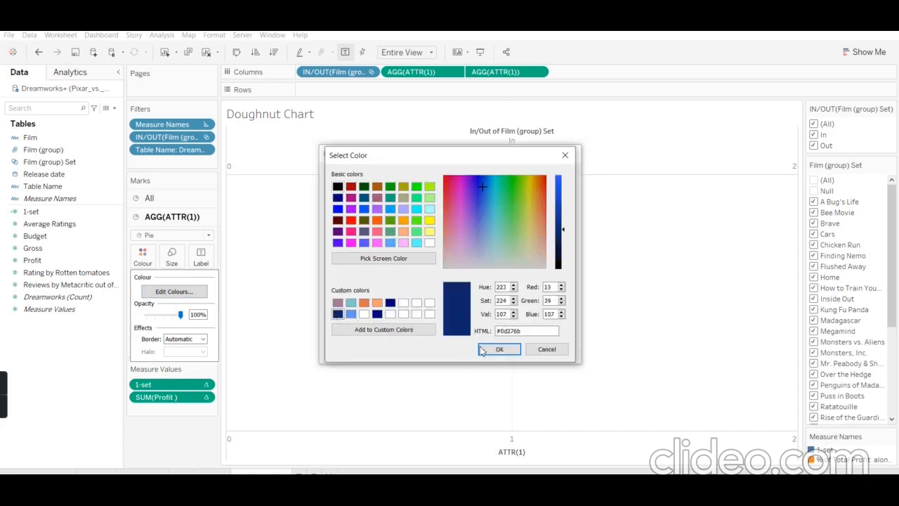
click(489, 350)
click(345, 184)
click(487, 281)
click(458, 353)
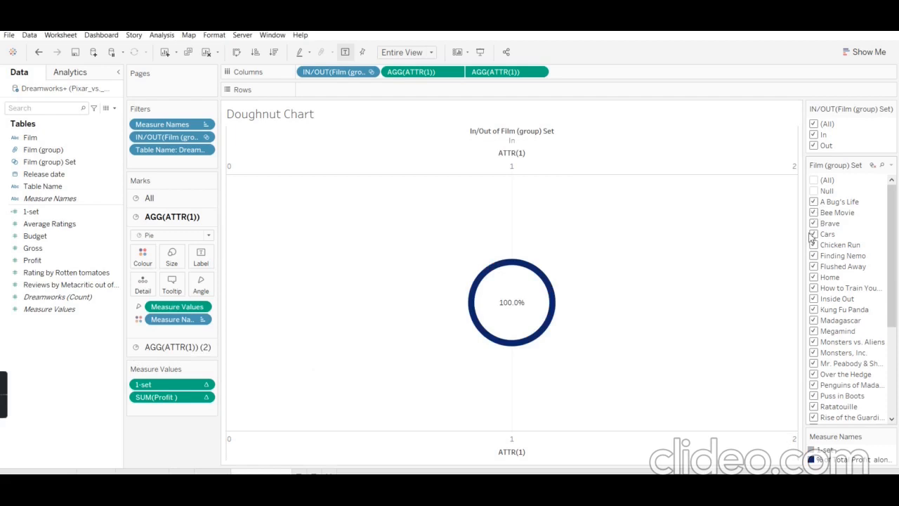
Test the doughnut by taking How to Train Your Dragon and Kung Fu Panda out of the set and restoring both.
click(814, 288)
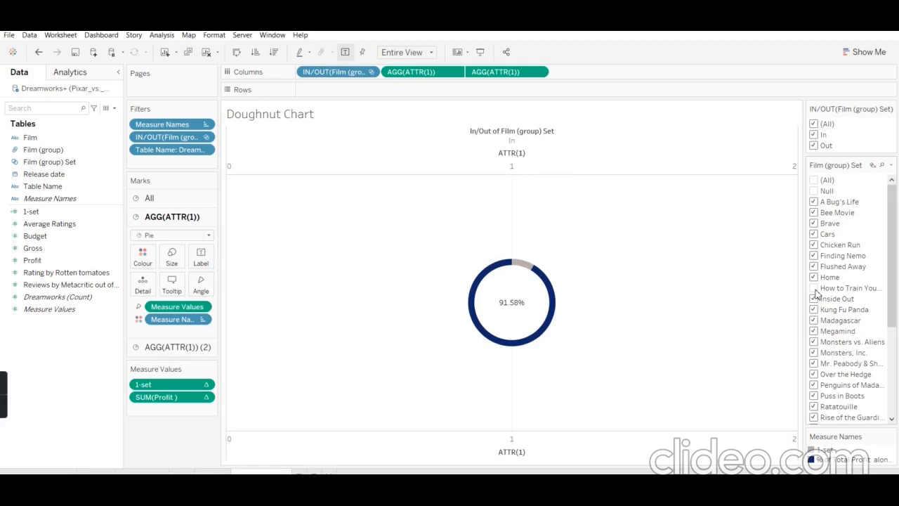
click(813, 309)
click(814, 309)
click(814, 288)
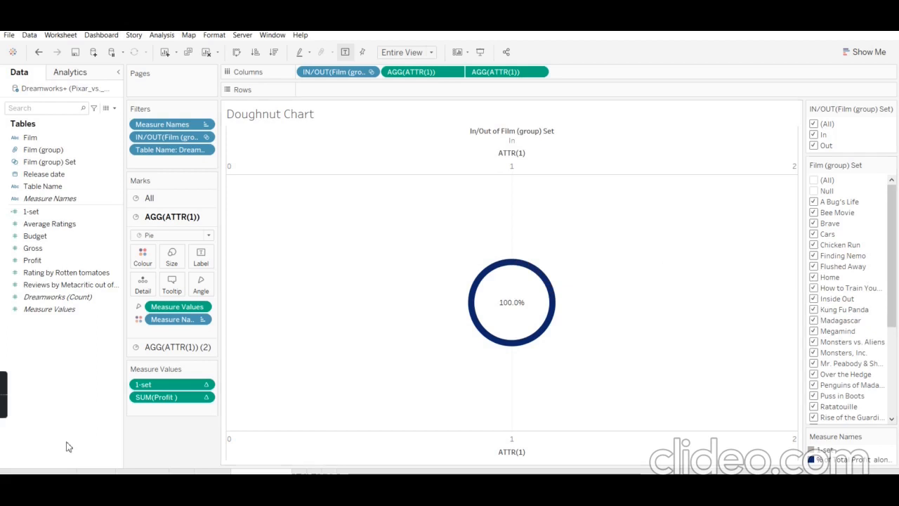
Build a vertical bar chart on Sheet 7 with Table Name as columns and SUM(Profit ) as rows.
mouse_move(10, 401)
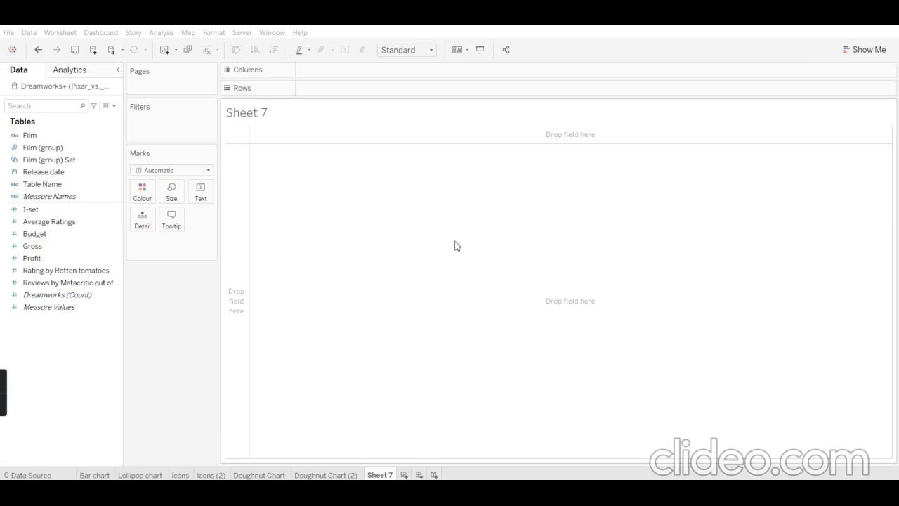
click(35, 257)
click(56, 160)
drag(43, 184, 330, 76)
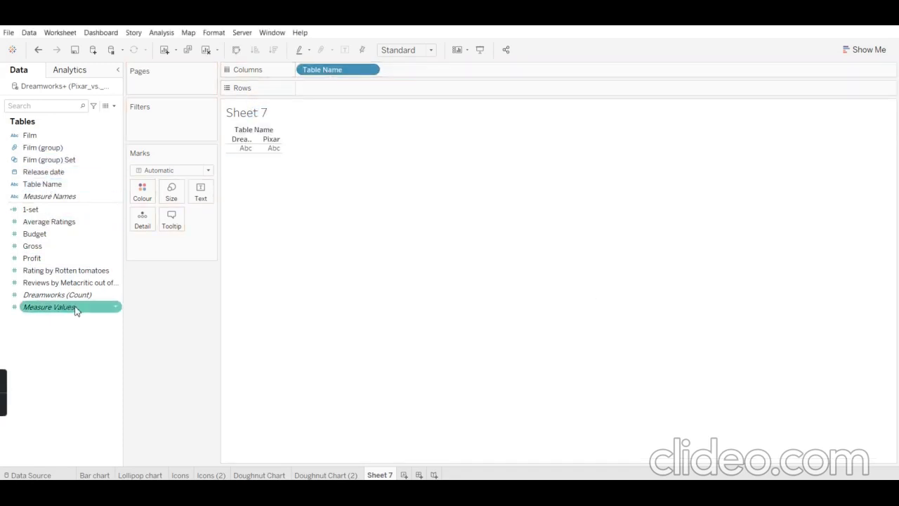
drag(32, 257, 333, 88)
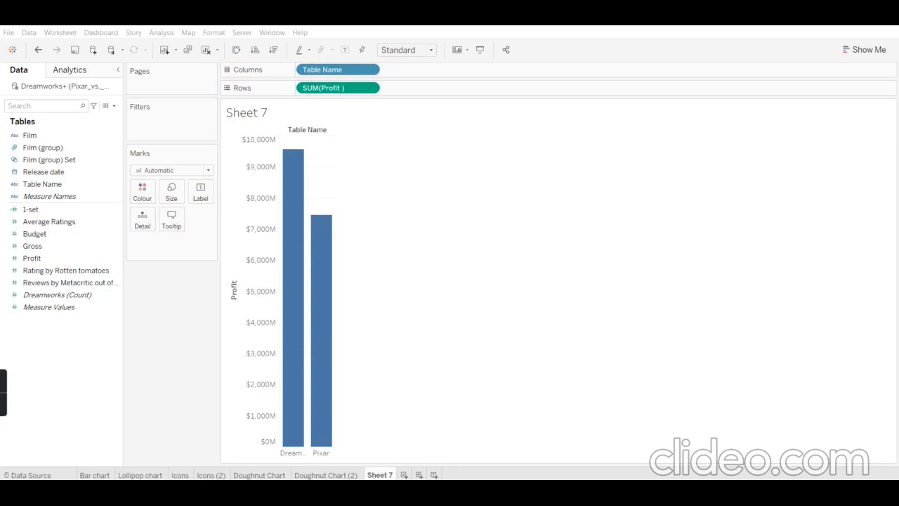
Colour the profit bars by Table Name and widen the bar columns slightly.
click(182, 346)
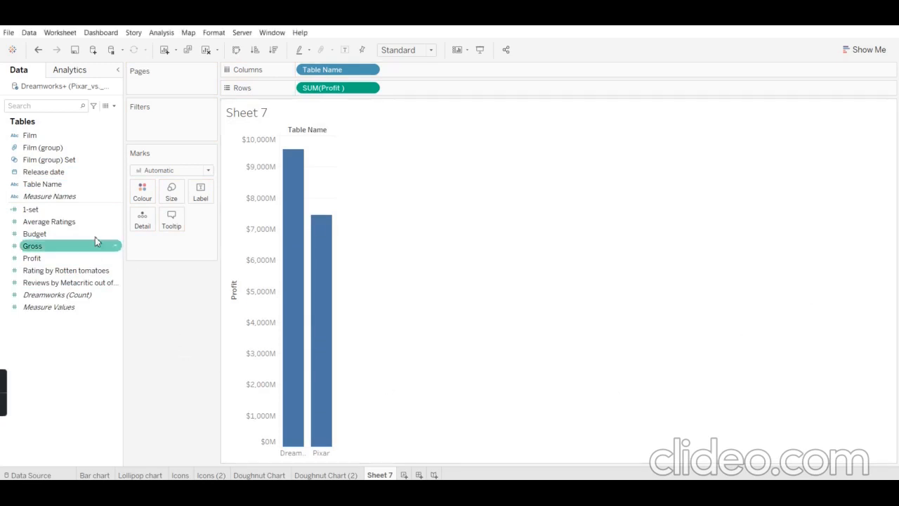
drag(47, 191, 144, 195)
mouse_move(319, 369)
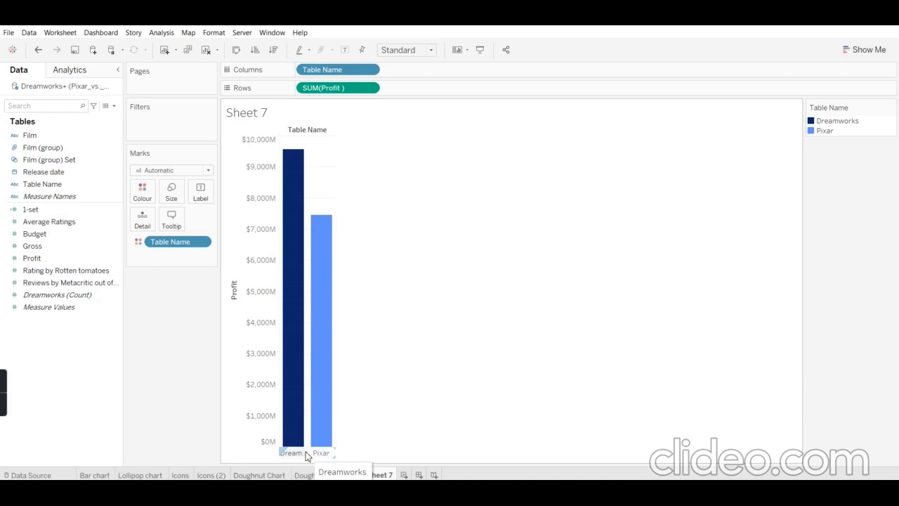
drag(306, 452, 321, 452)
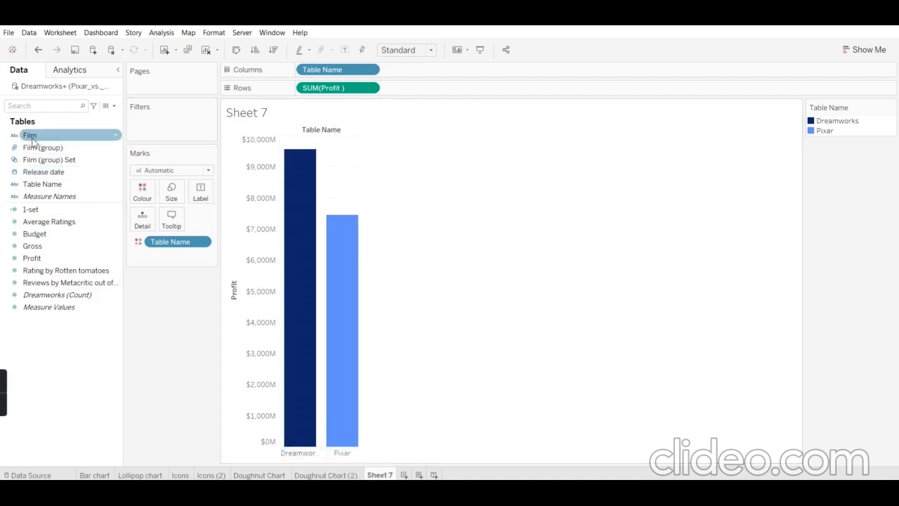
Filter Film to the top 10 by sum of Profit.
drag(49, 143, 148, 123)
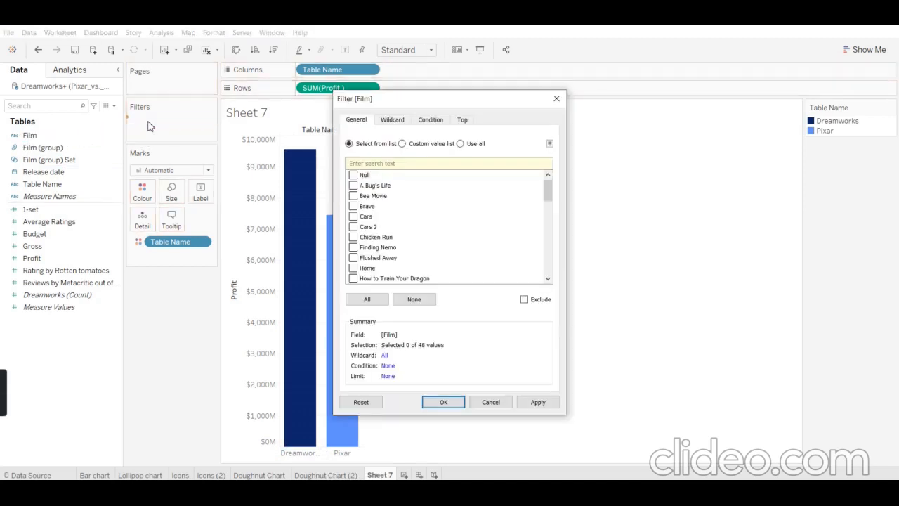
click(463, 120)
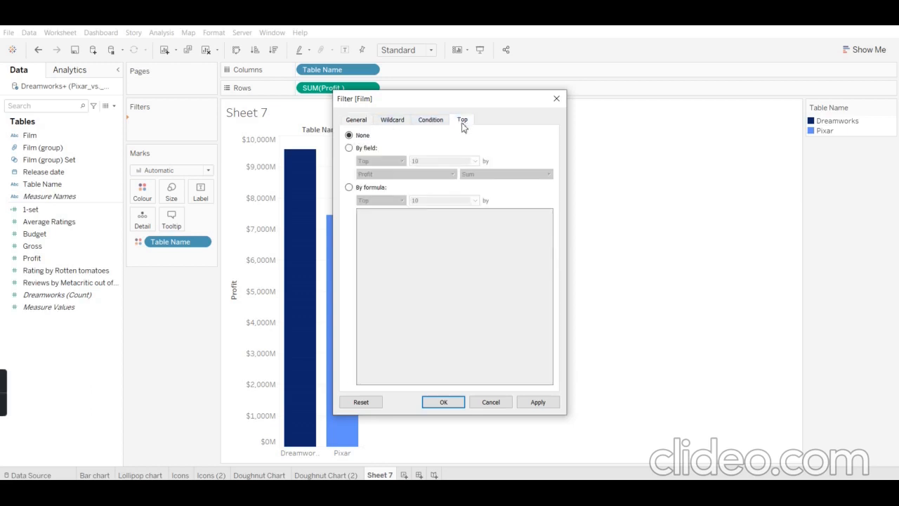
click(349, 149)
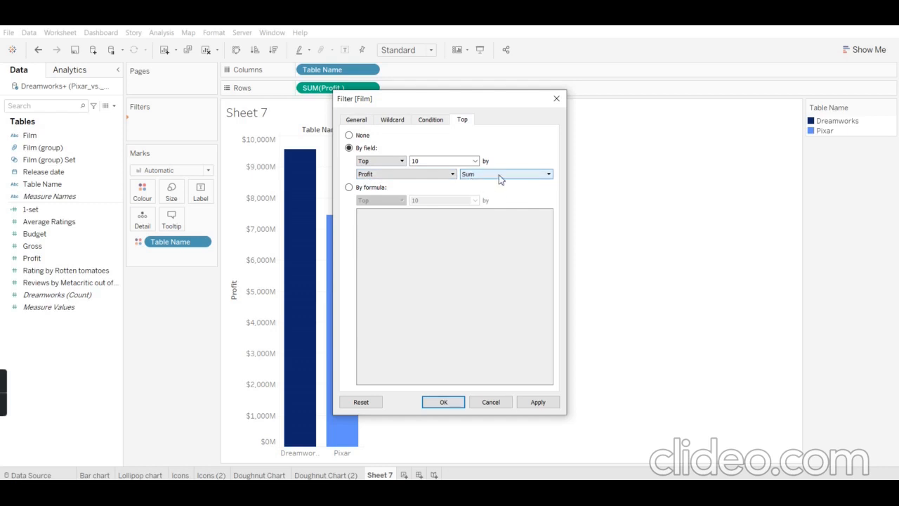
click(445, 402)
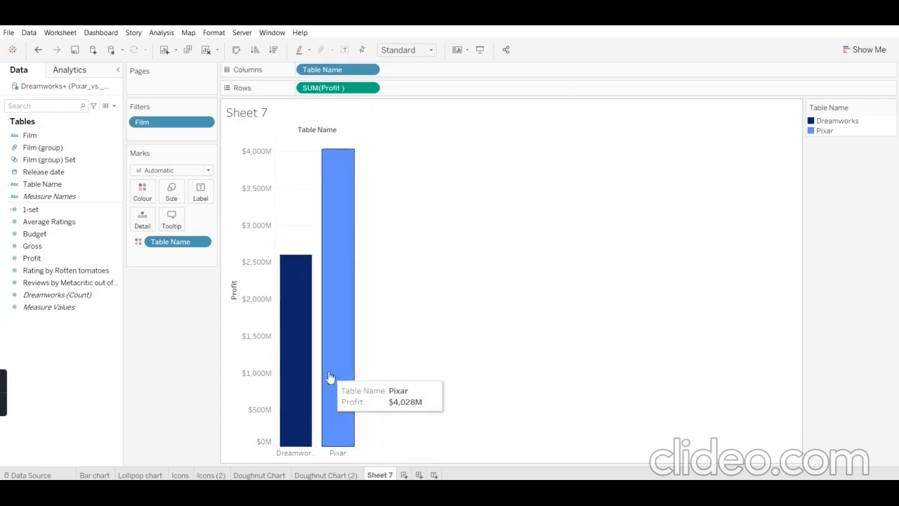
Show the mark labels on the profit bars and hide the Profit axis header.
click(200, 191)
click(224, 217)
click(168, 401)
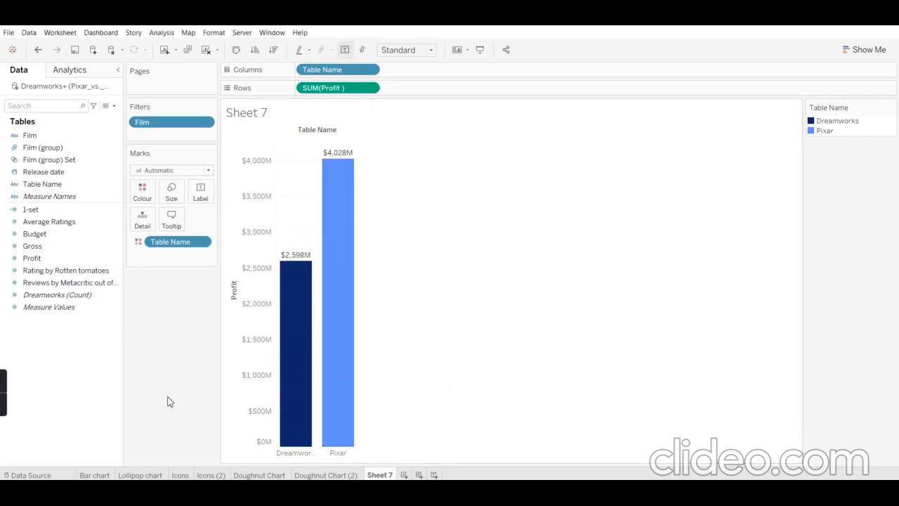
right_click(254, 248)
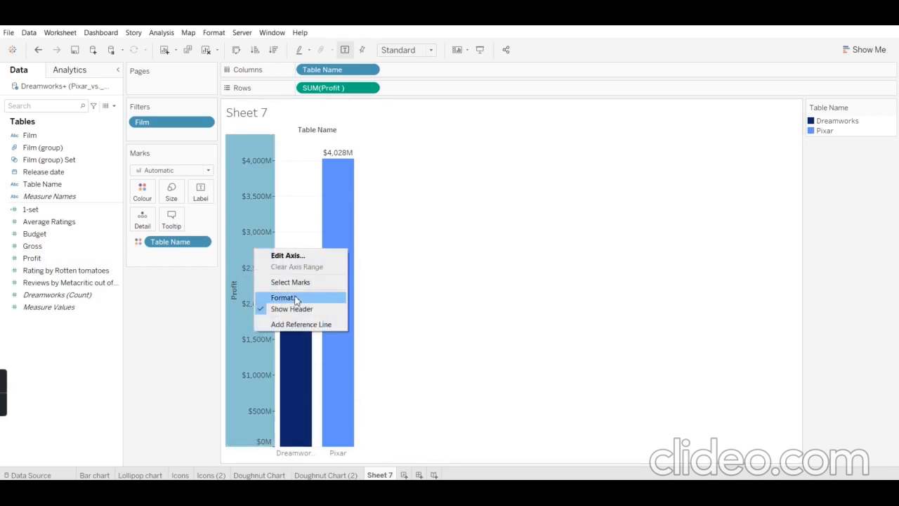
click(292, 309)
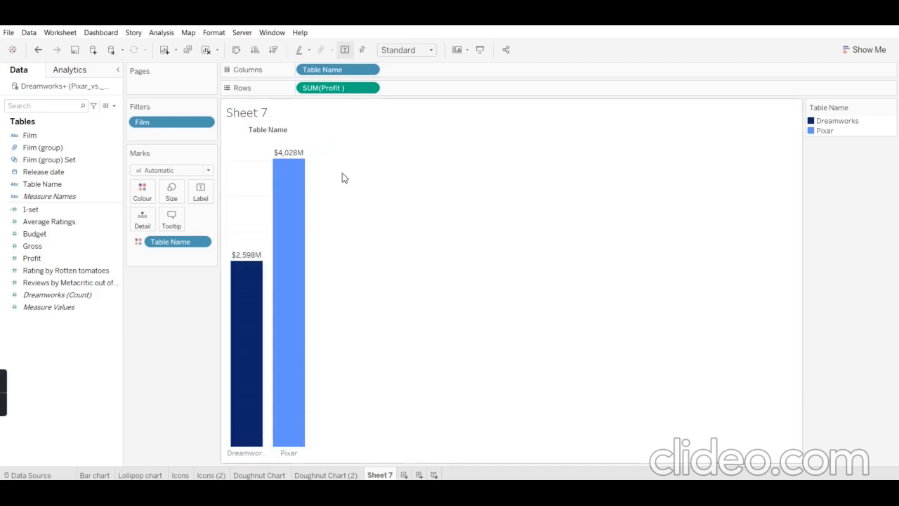
Format the Sheet 7 chart lines so that the row grid lines are set to None.
right_click(247, 215)
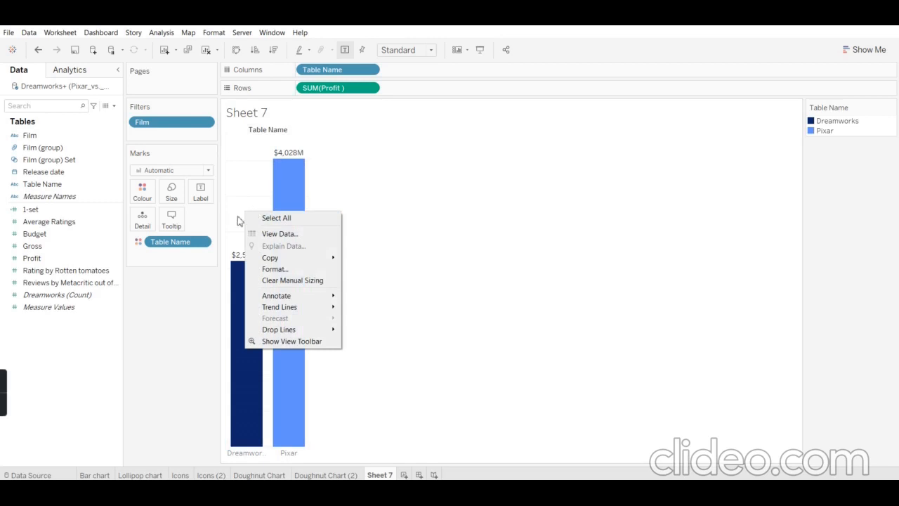
click(285, 269)
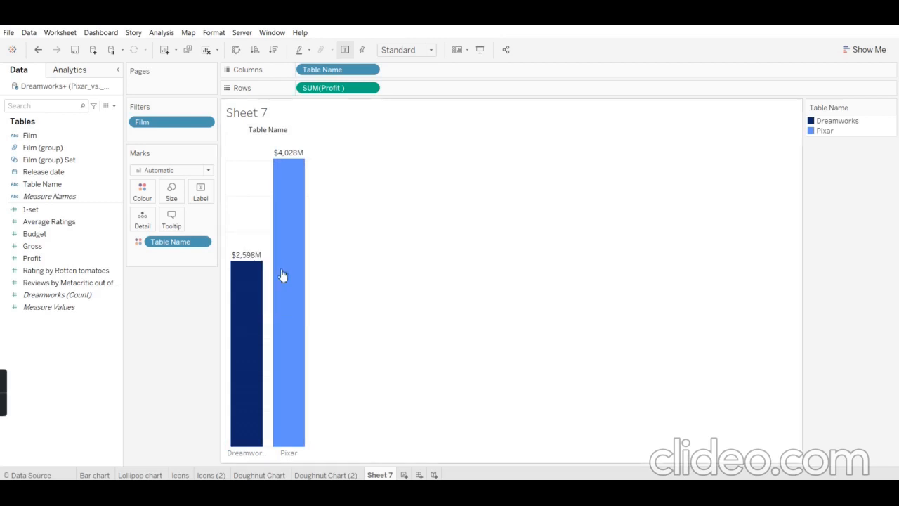
click(51, 109)
click(88, 108)
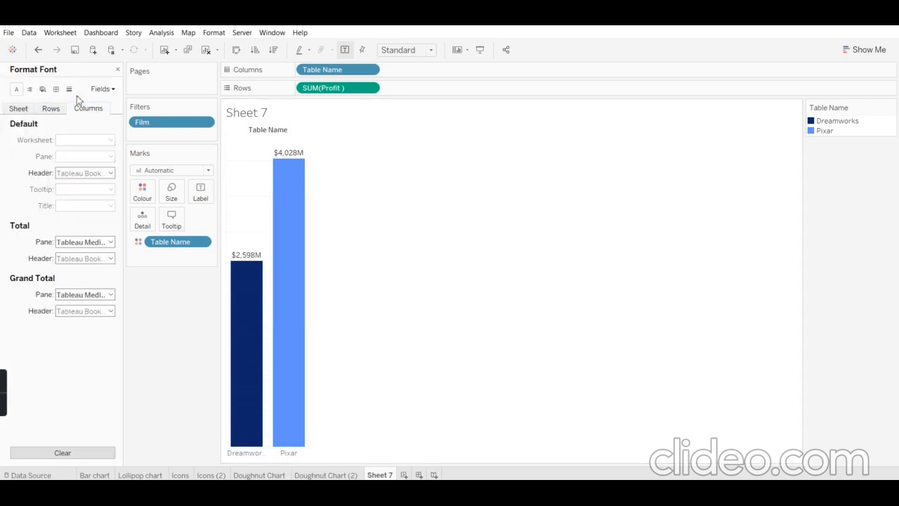
click(69, 89)
click(56, 90)
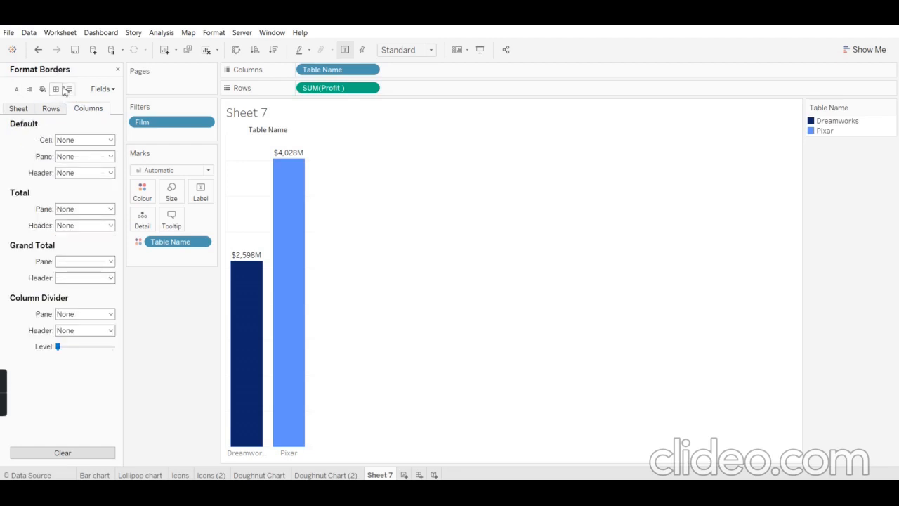
click(88, 262)
click(95, 273)
click(69, 90)
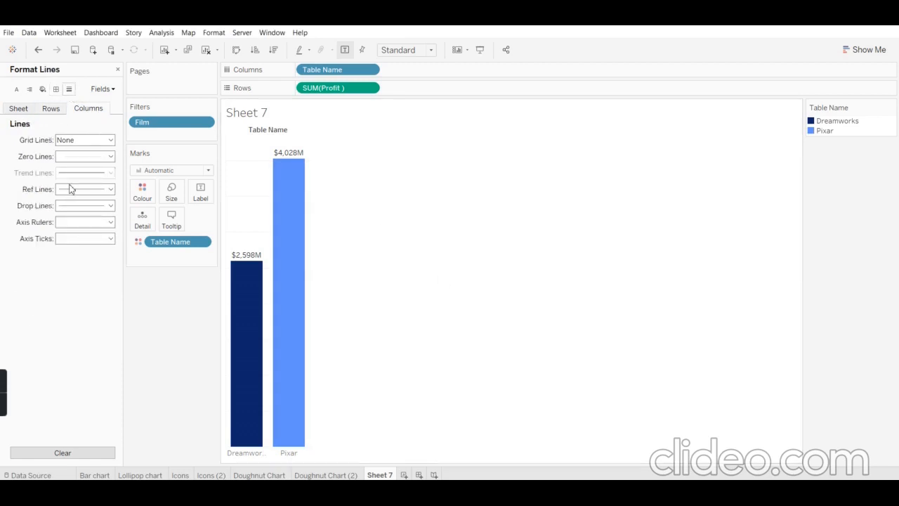
click(52, 110)
click(68, 141)
click(92, 152)
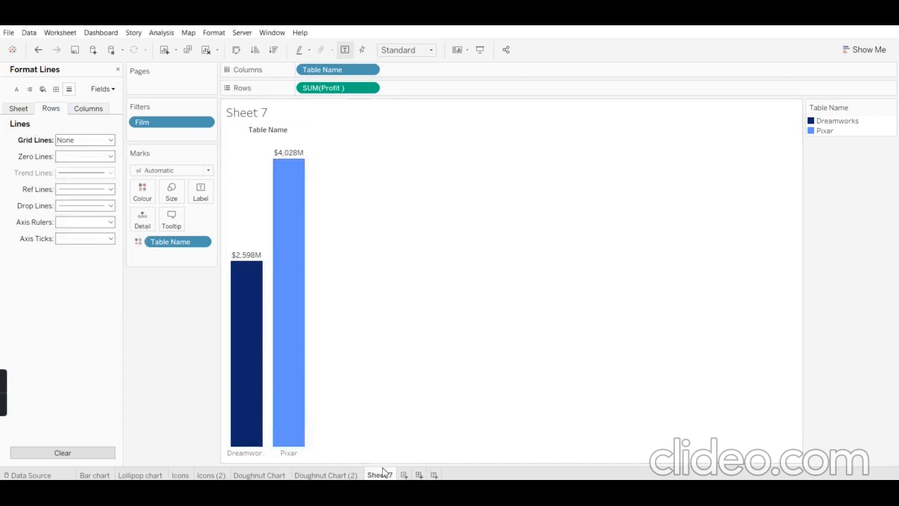
Build a horizontal bar chart on Sheet 8 with SUM(Profit ) as columns and Table Name as rows.
mouse_move(7, 398)
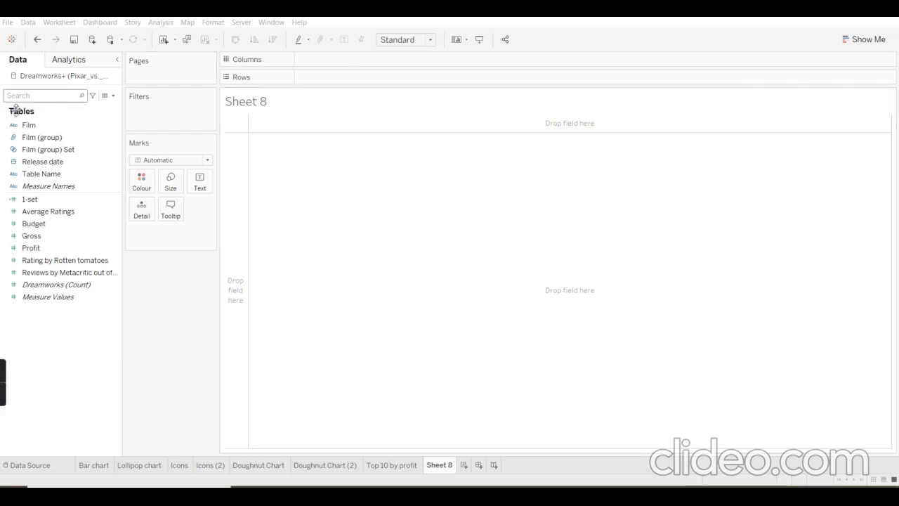
click(15, 165)
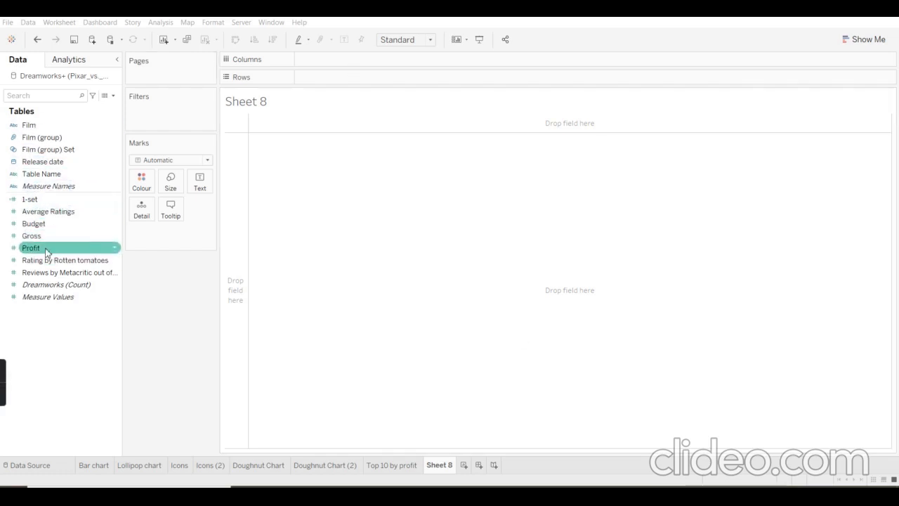
drag(42, 250, 324, 57)
drag(32, 173, 314, 80)
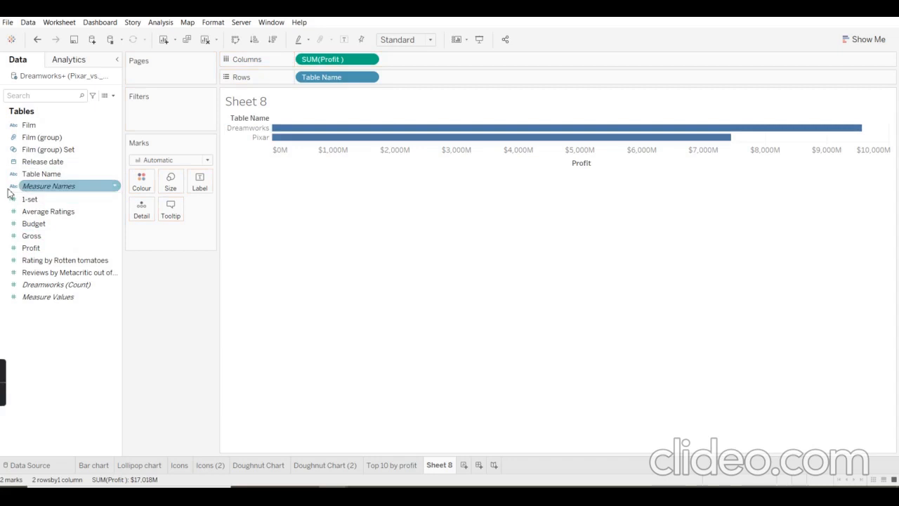
Colour the Sheet 8 profit bars by Table Name and show their mark labels.
drag(66, 174, 141, 181)
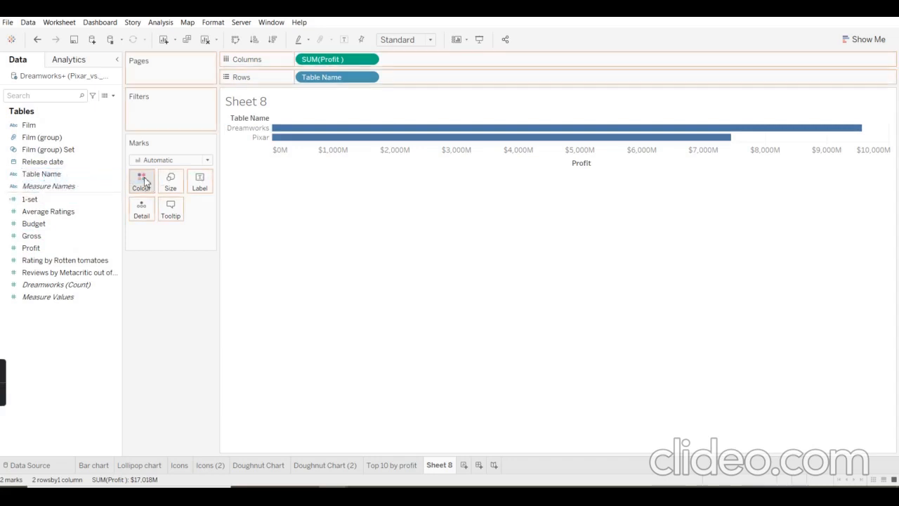
click(200, 181)
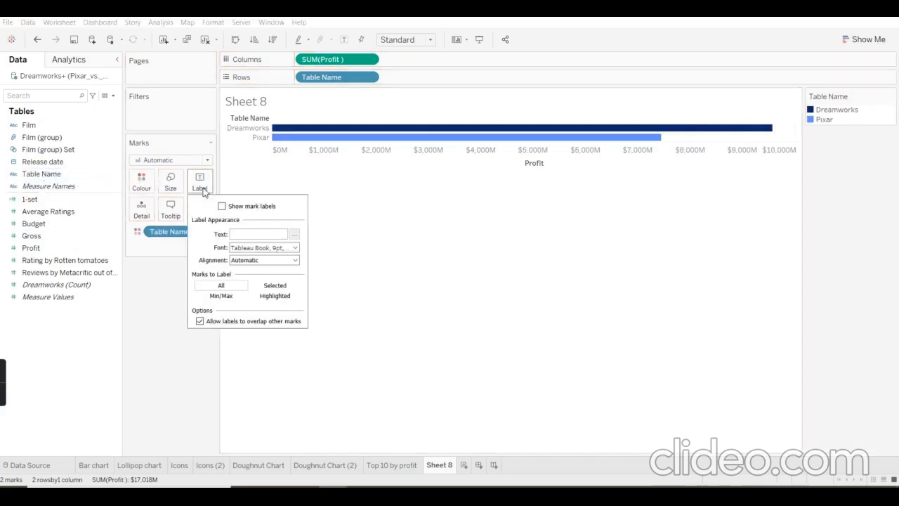
click(222, 206)
click(179, 350)
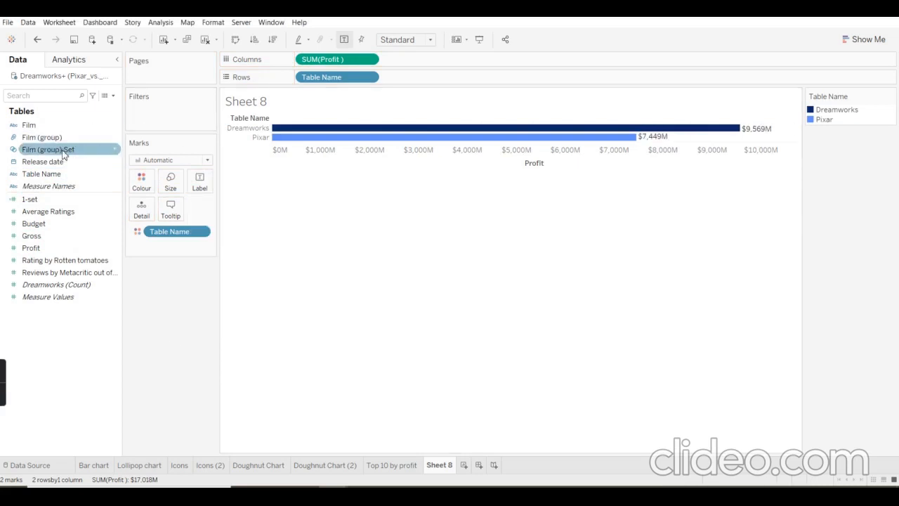
Filter Sheet 8 by Film (group) Set in In/Out of Set mode, keeping only the In members.
click(34, 153)
drag(34, 153, 137, 114)
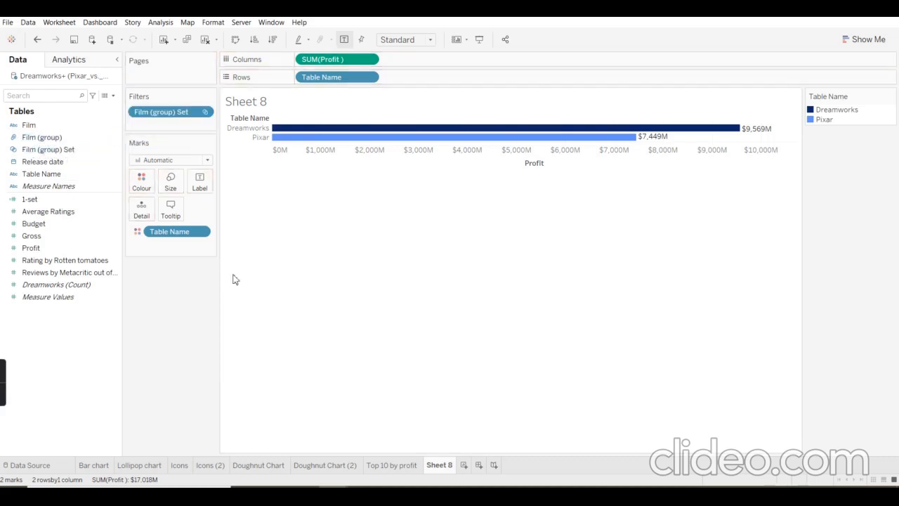
right_click(173, 114)
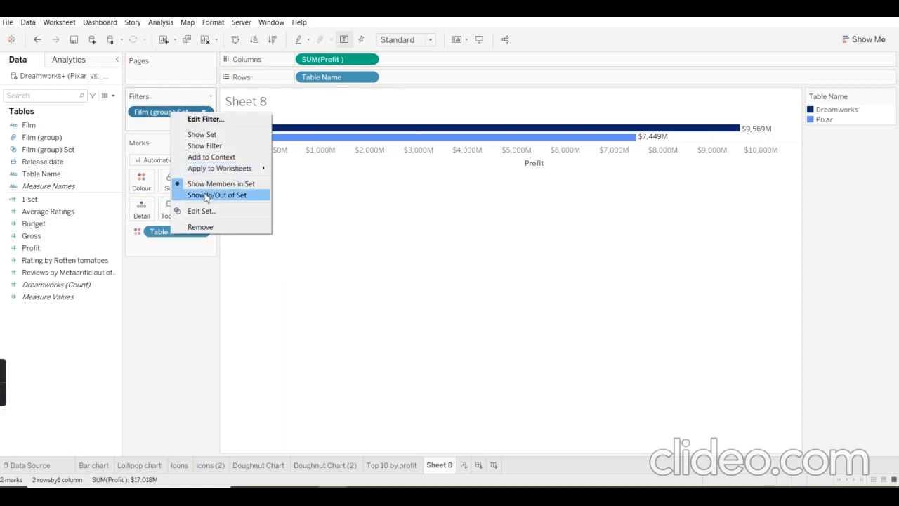
click(206, 195)
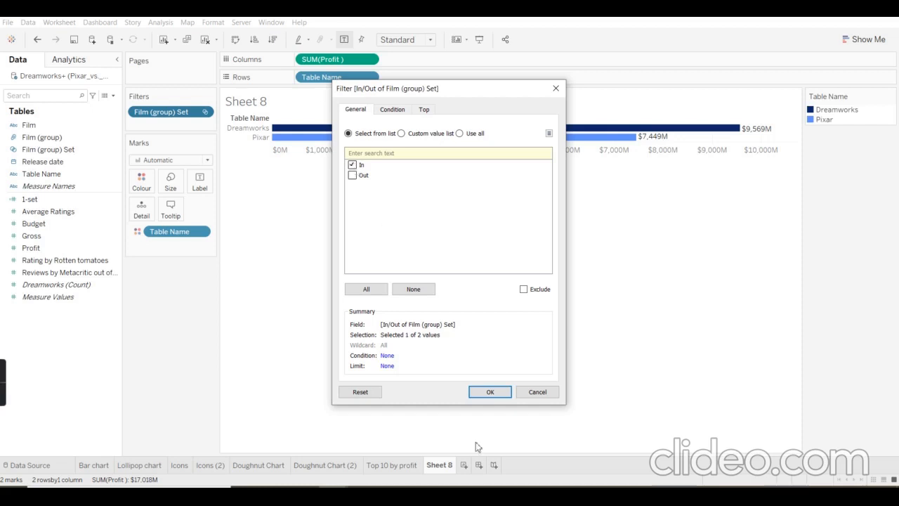
click(492, 392)
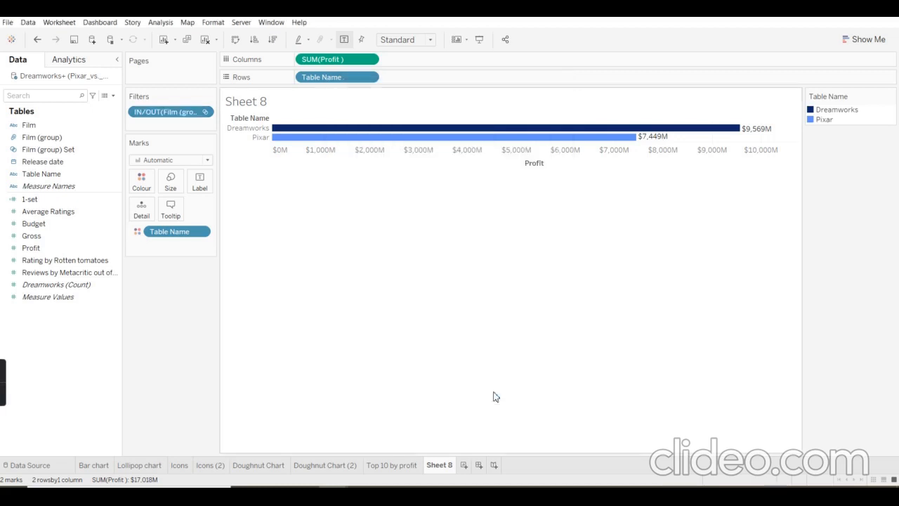
Display both the In/Out filter control and the set member control for Film (group) Set beside the chart.
right_click(175, 114)
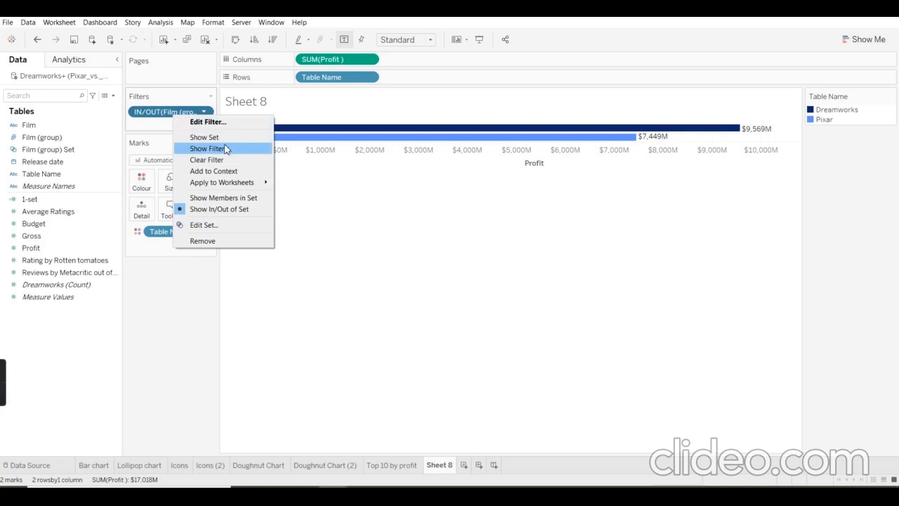
click(222, 152)
right_click(166, 112)
click(202, 133)
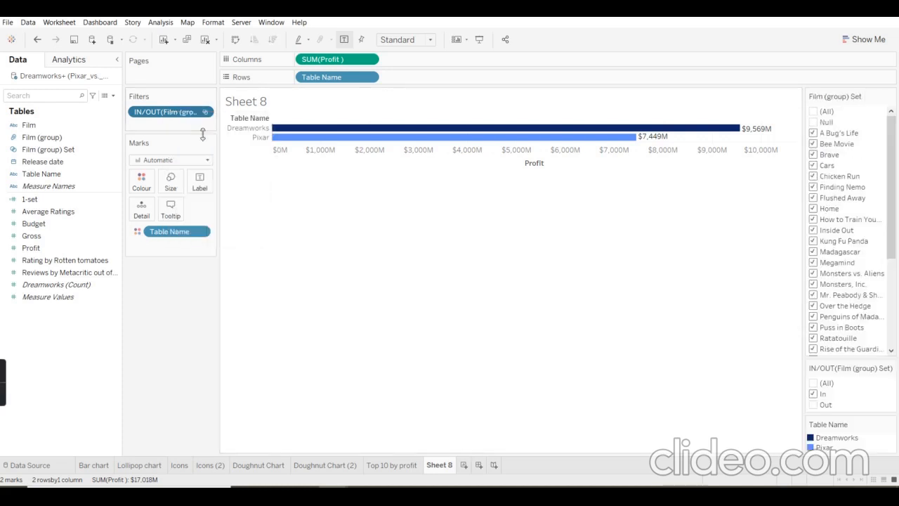
Test the set control by excluding the "How to Train You..." entry from Film (group) Set and including it again.
scroll(822, 190, down, 1)
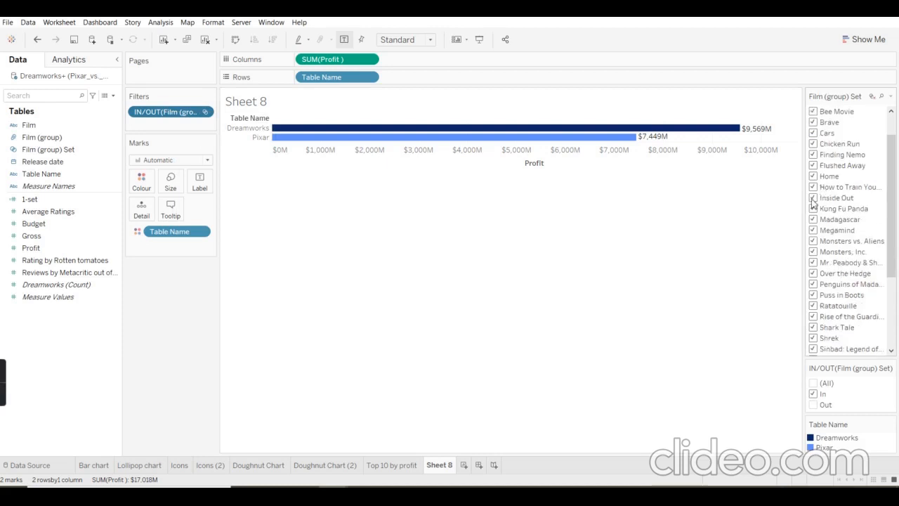
click(813, 187)
mouse_move(748, 131)
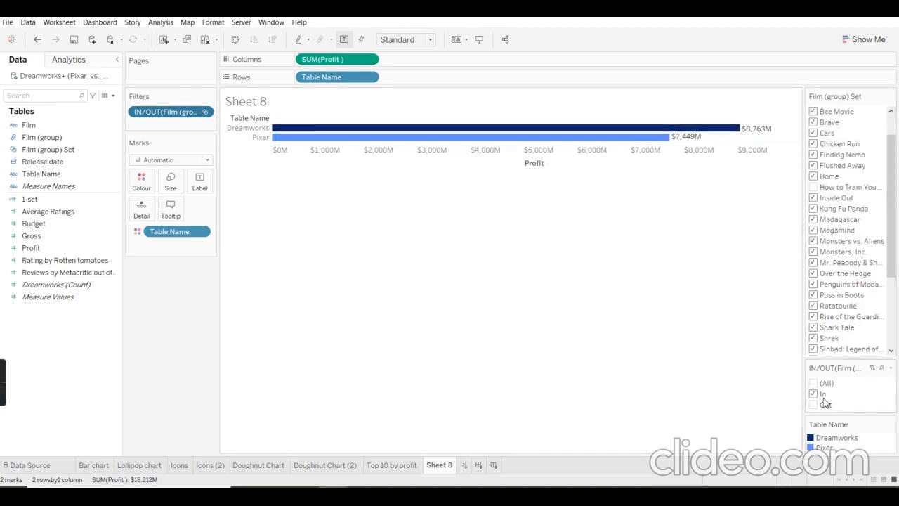
click(813, 187)
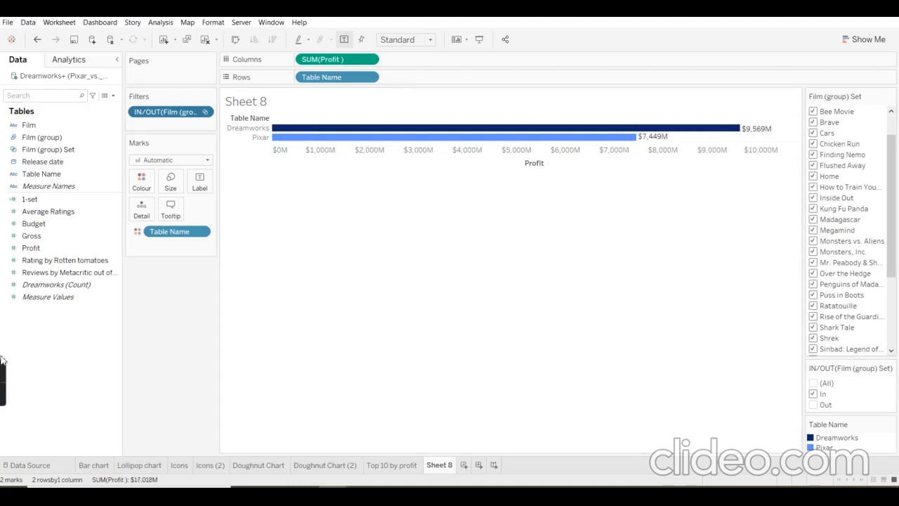
click(6, 391)
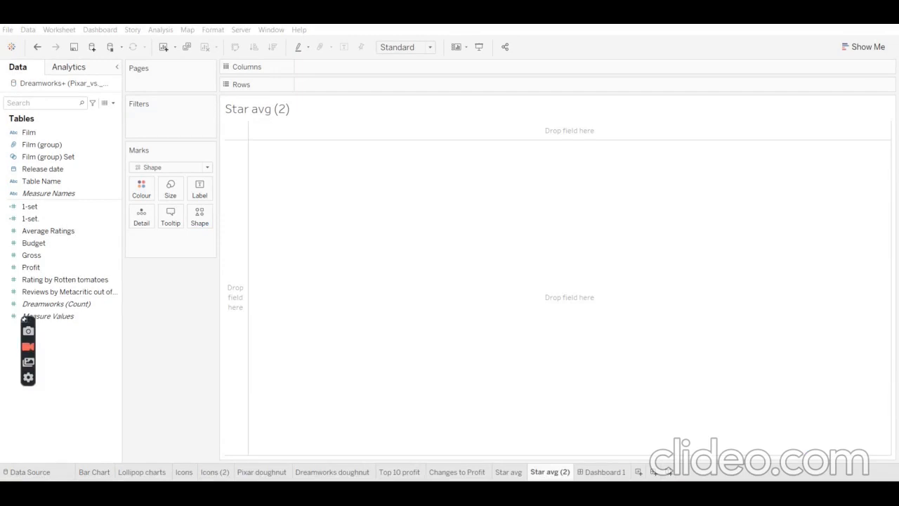
click(66, 205)
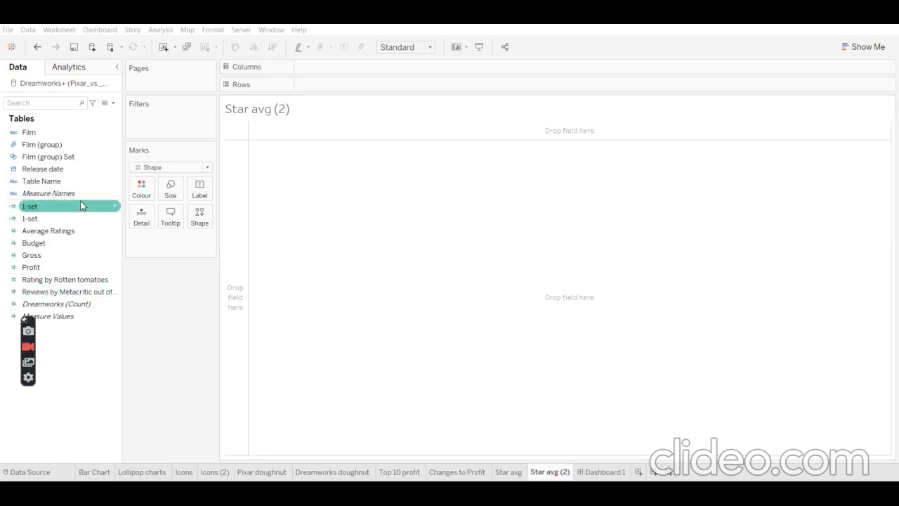
click(153, 270)
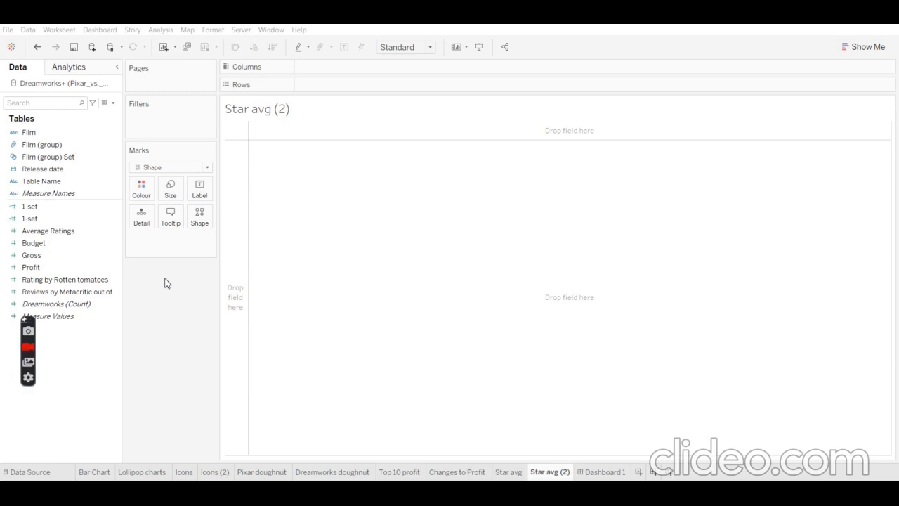
click(165, 170)
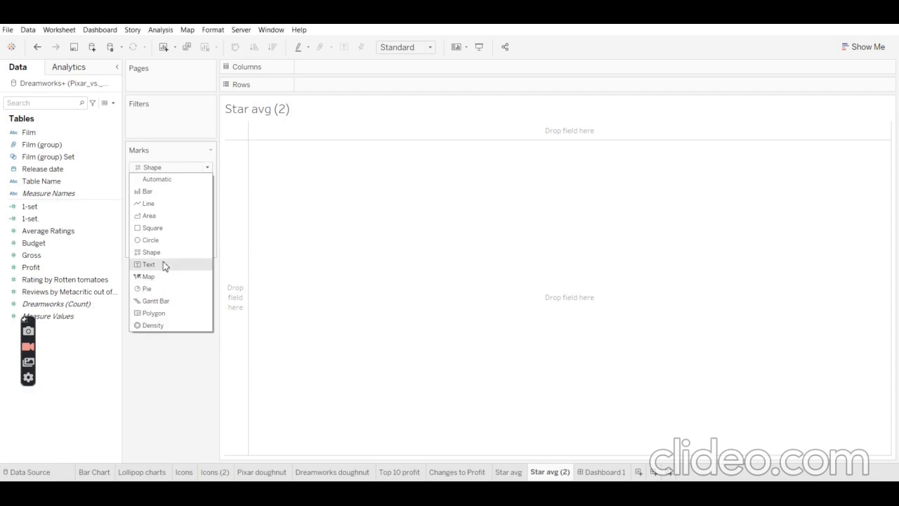
click(161, 342)
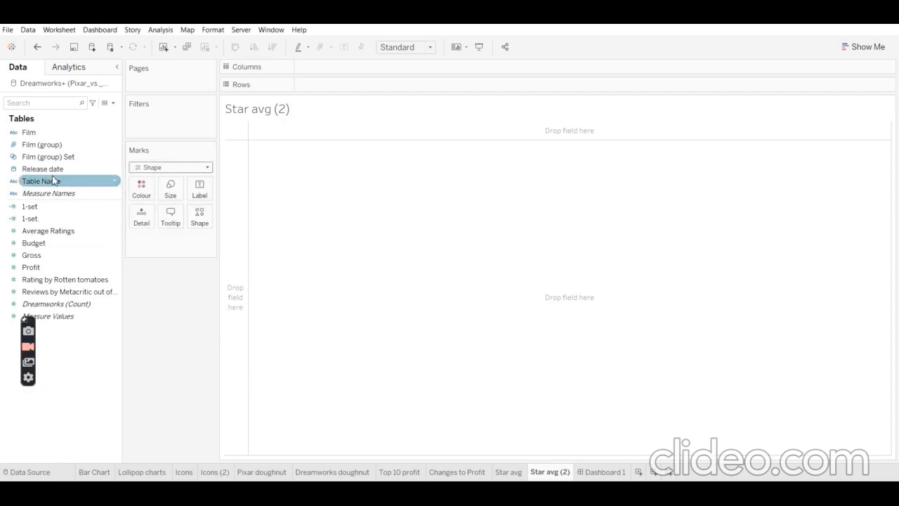
Filter the Star avg (2) sheet to Dreamworks by Table Name and set the mark shape to a filled star.
drag(50, 188, 151, 125)
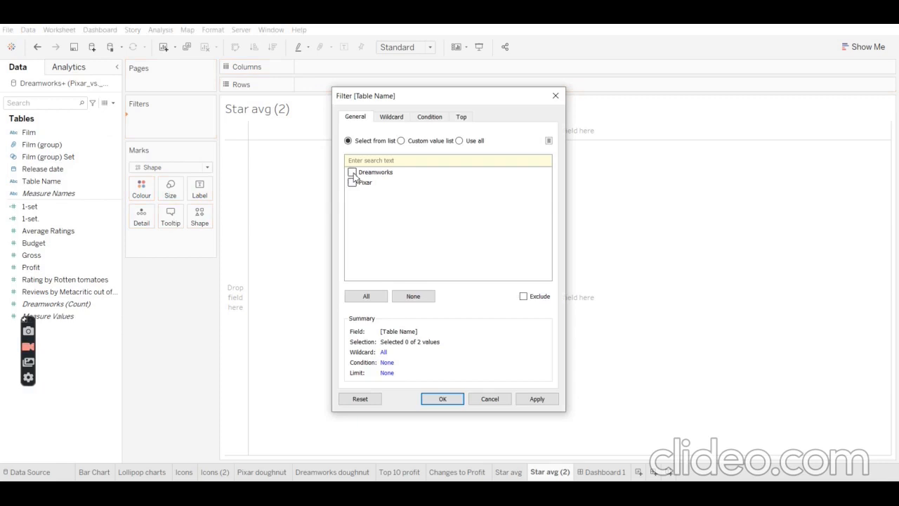
click(443, 399)
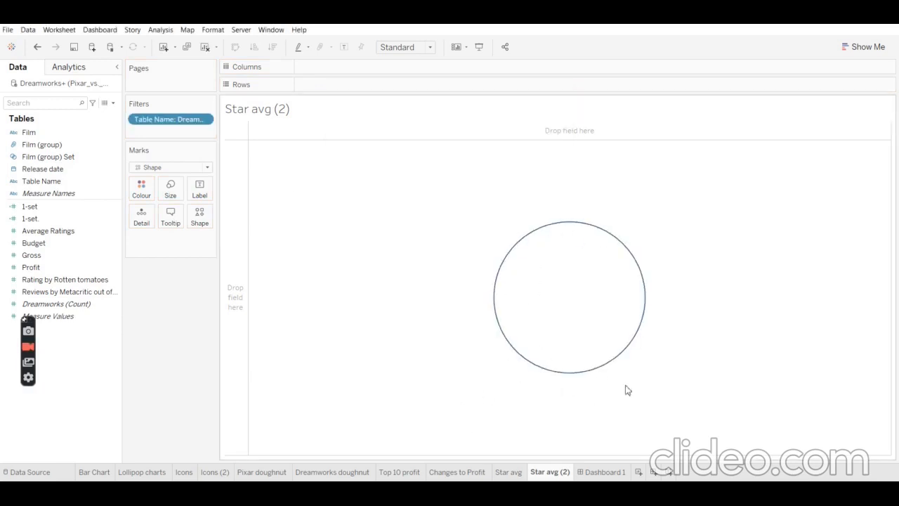
click(199, 217)
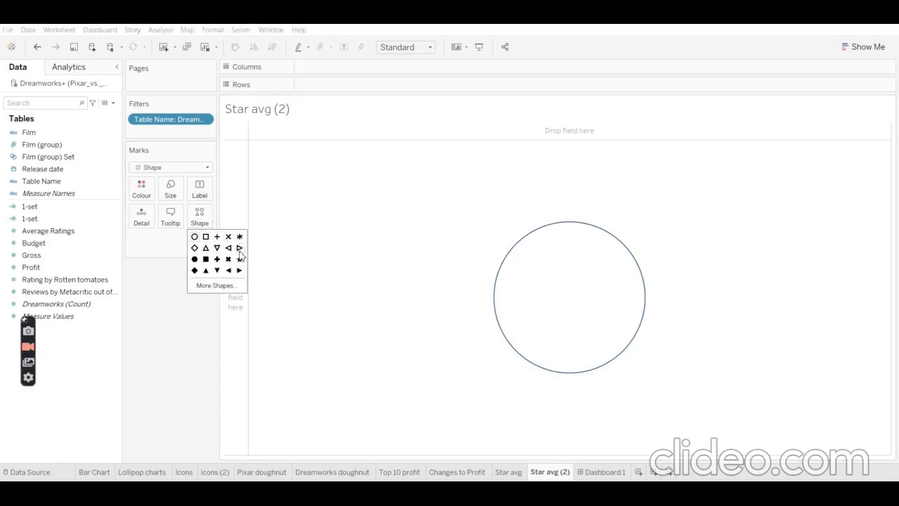
click(239, 259)
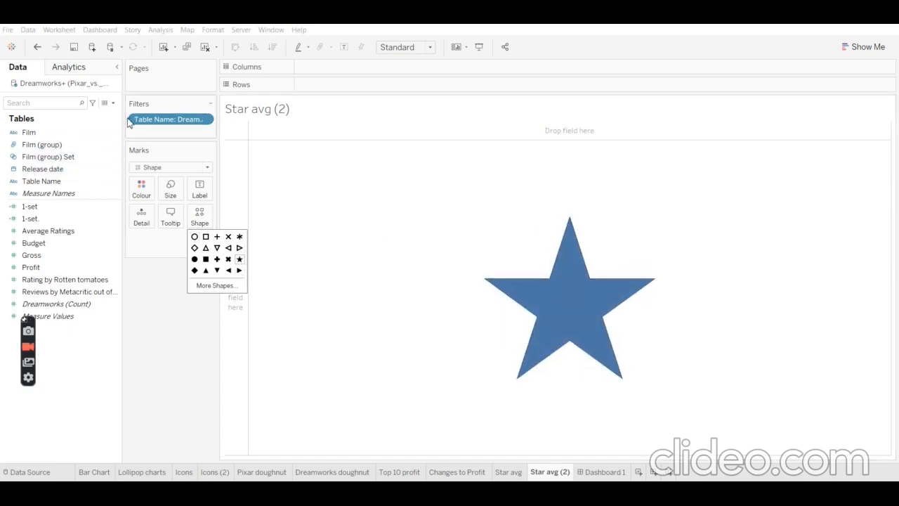
Colour the star by Table Name and fit the sheet to Entire View.
drag(149, 120, 141, 187)
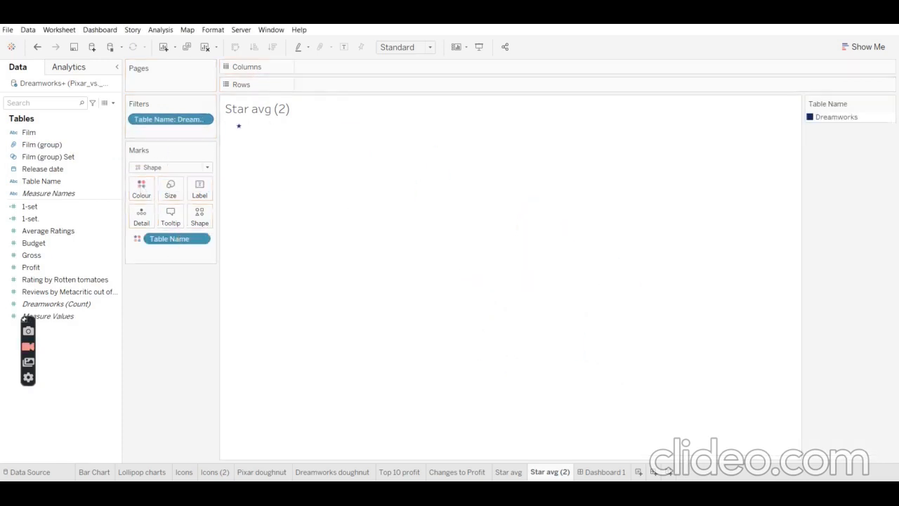
click(430, 47)
click(425, 91)
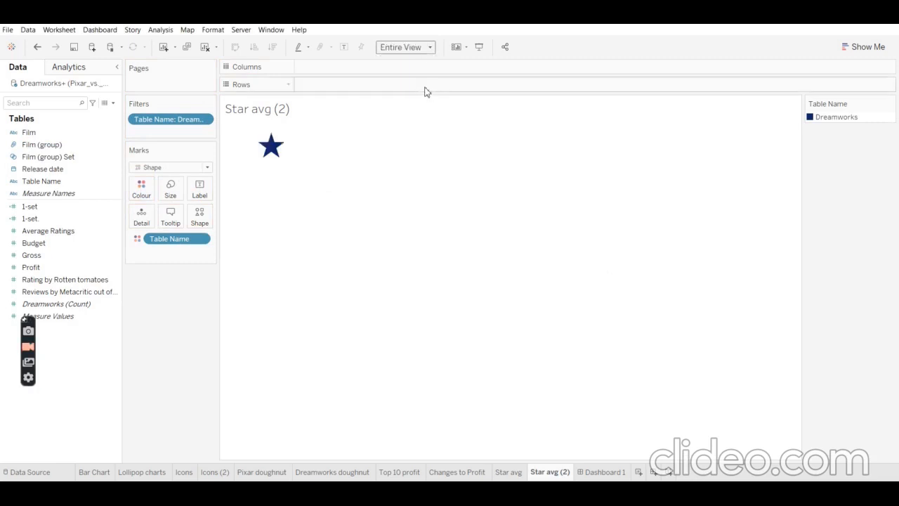
mouse_move(494, 312)
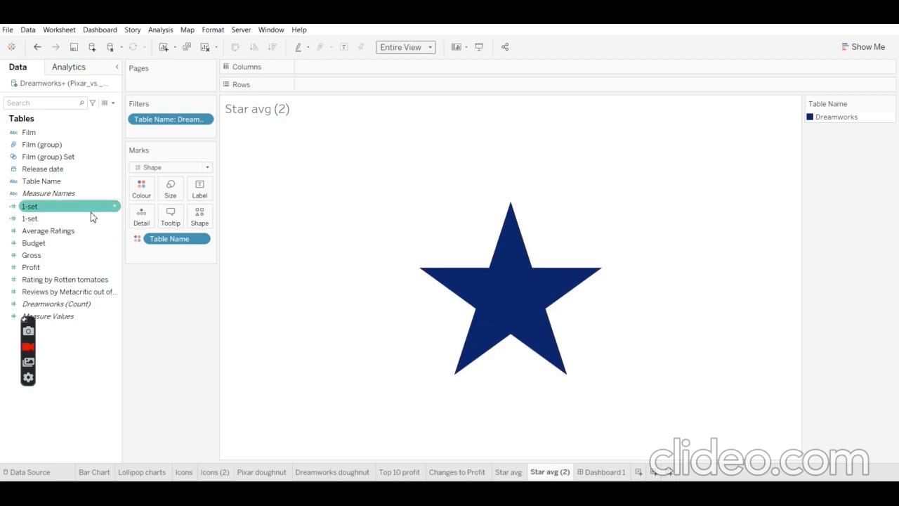
Label the star with Average Ratings and align the label horizontally to the centre.
drag(46, 239, 197, 198)
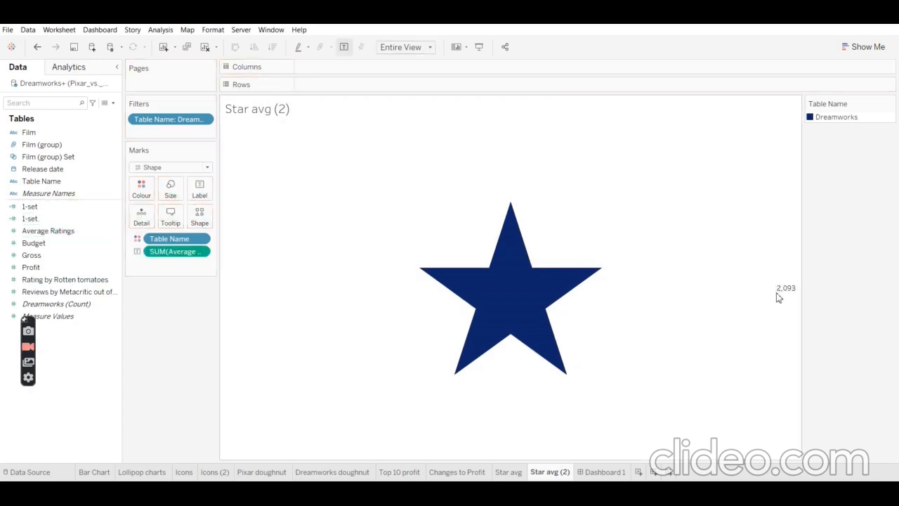
mouse_move(796, 288)
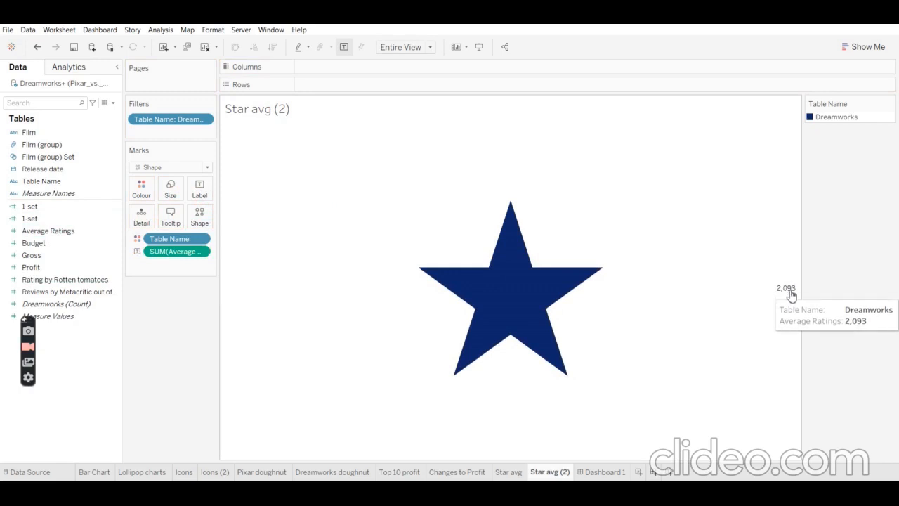
click(199, 189)
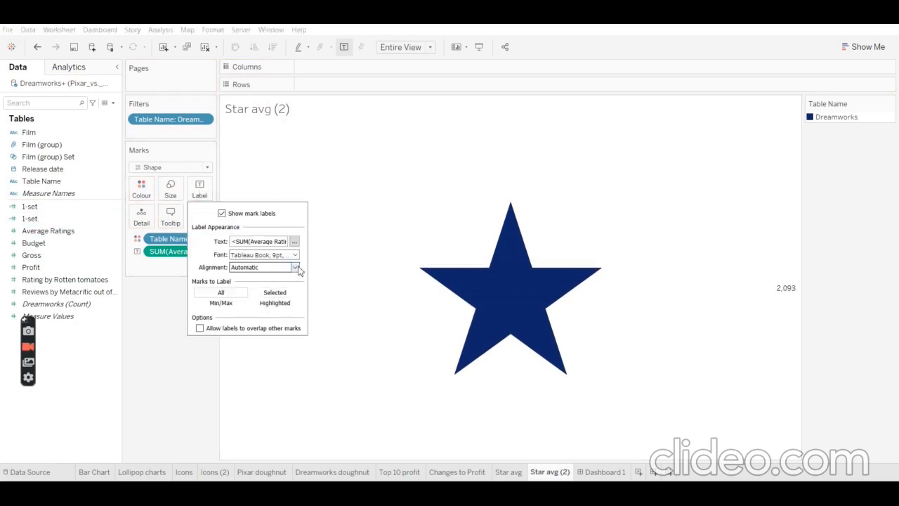
click(295, 267)
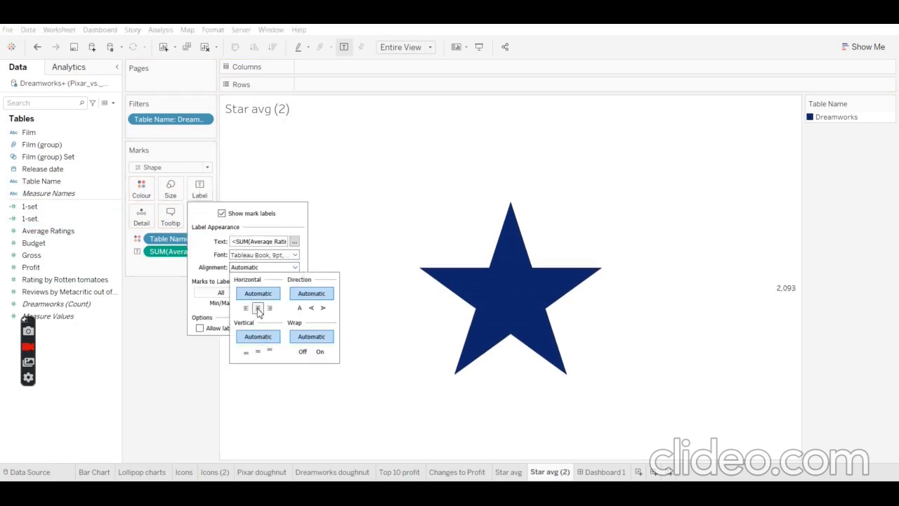
click(258, 308)
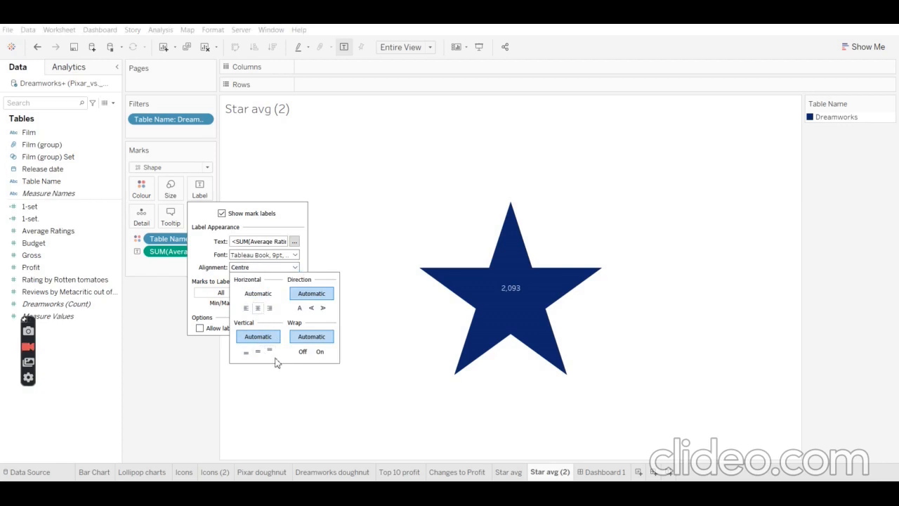
click(159, 388)
Change the Average Ratings label's aggregation to Average.
mouse_move(511, 290)
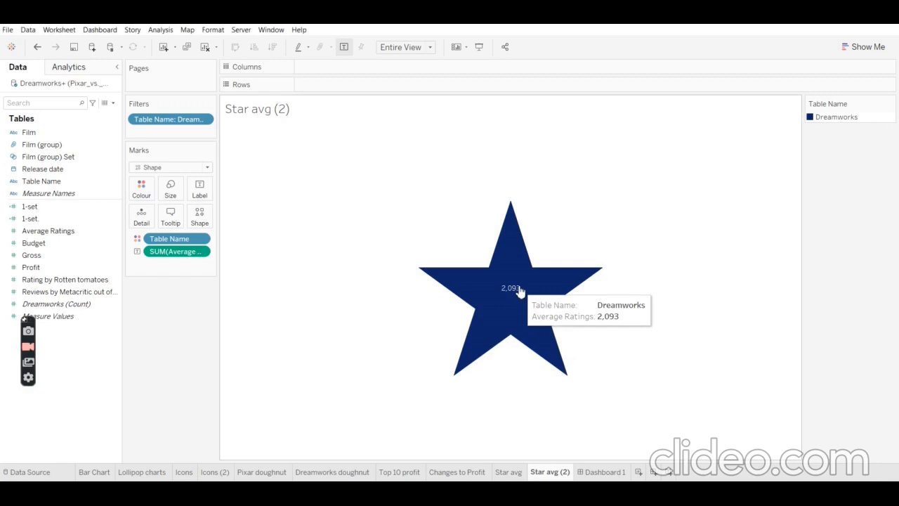
right_click(163, 256)
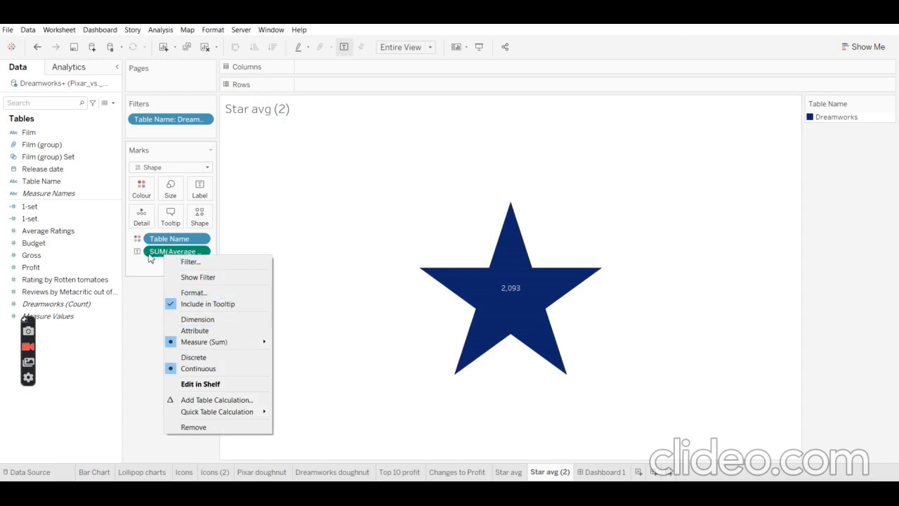
mouse_move(227, 344)
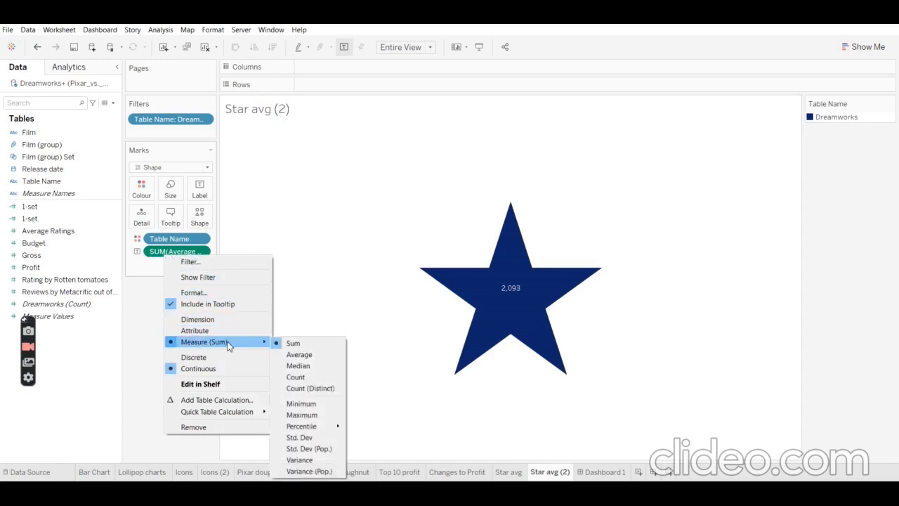
click(313, 355)
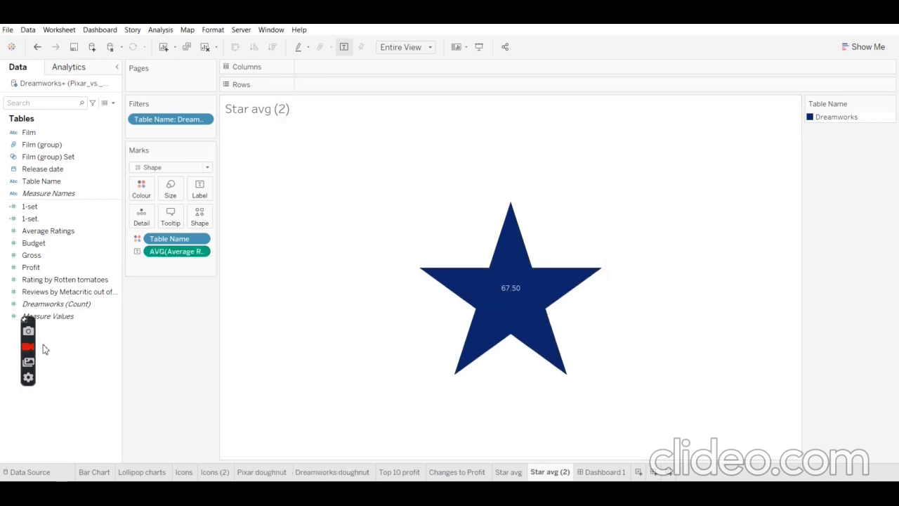
Filter the Star avg (2) sheet by the In/Out membership of Film (group) Set, keeping only In.
click(90, 157)
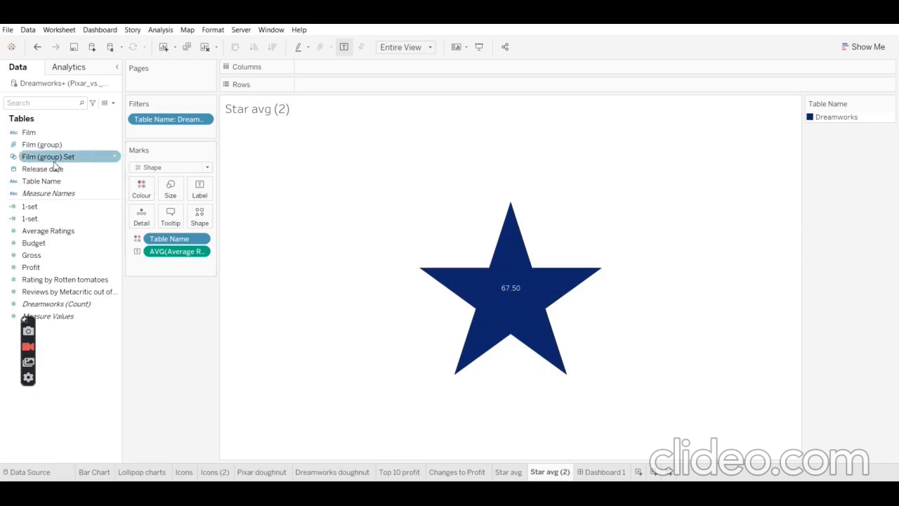
drag(51, 167, 153, 137)
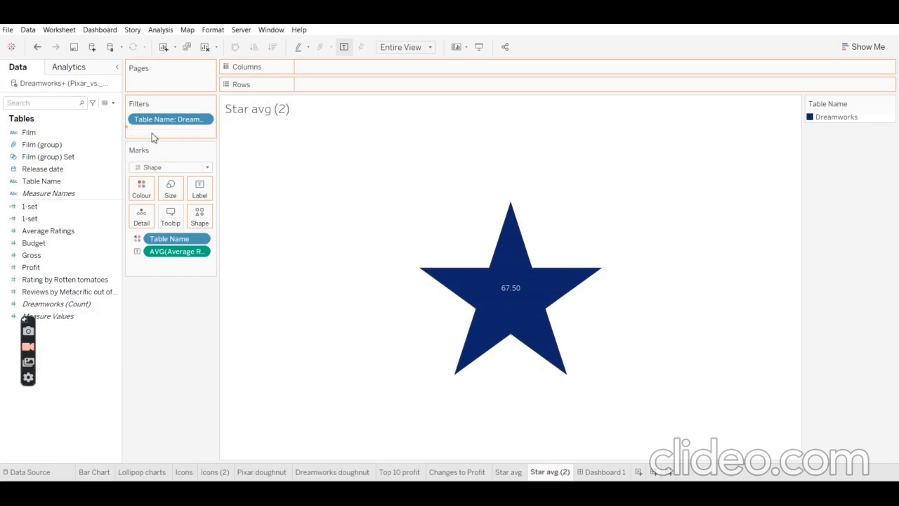
right_click(166, 135)
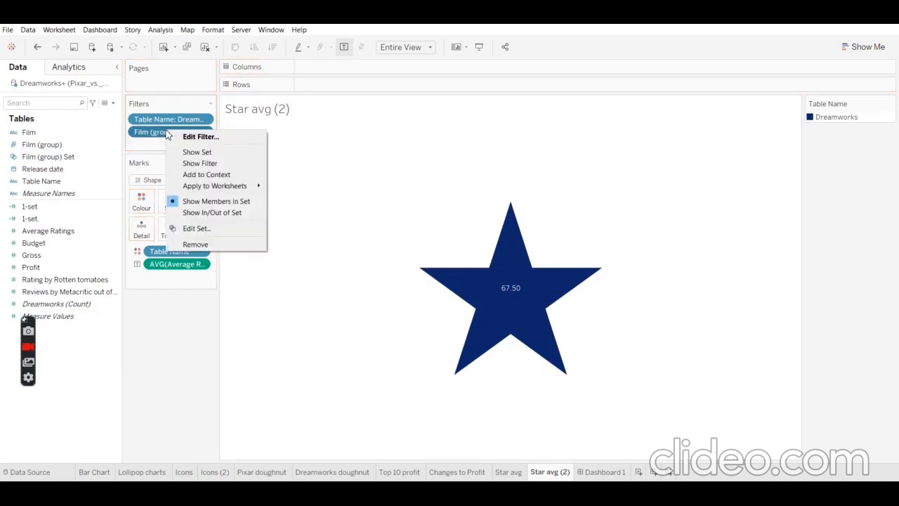
click(239, 214)
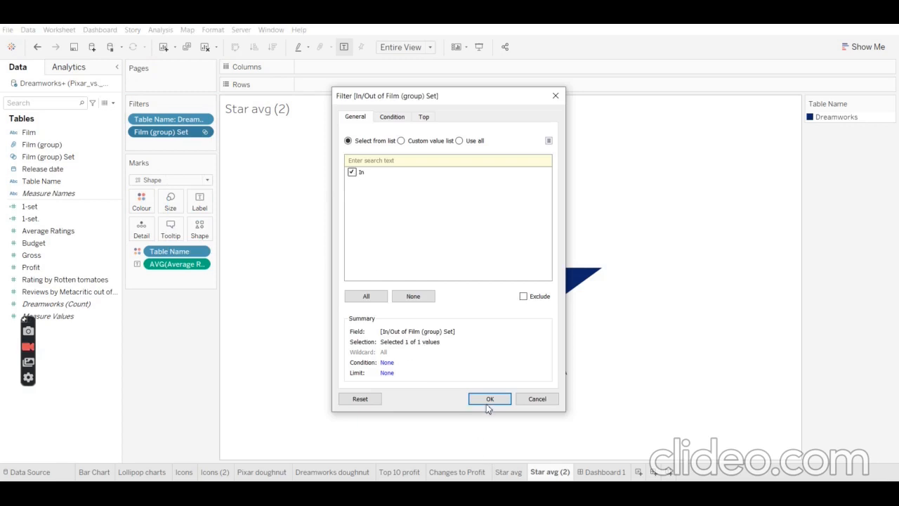
click(490, 399)
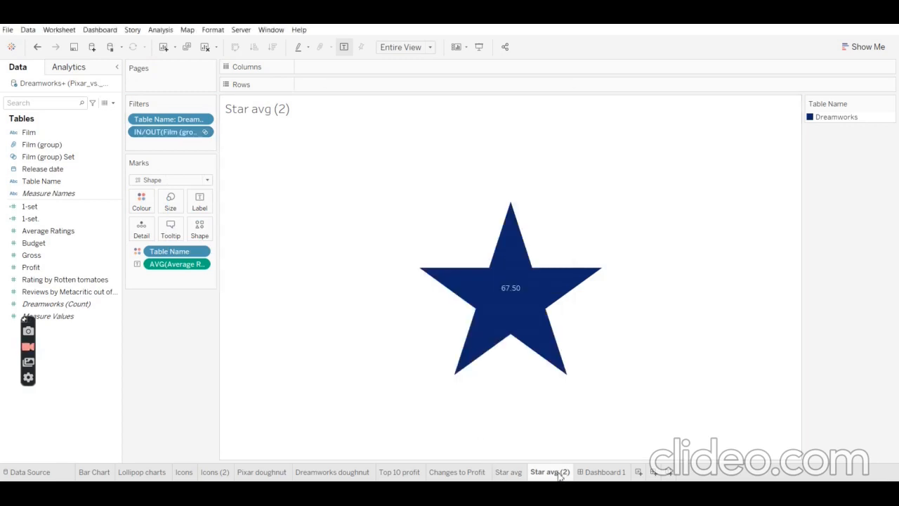
Check which studios the Table Name filter on the Star avg (2) sheet includes, and leave its settings unchanged.
mouse_move(555, 476)
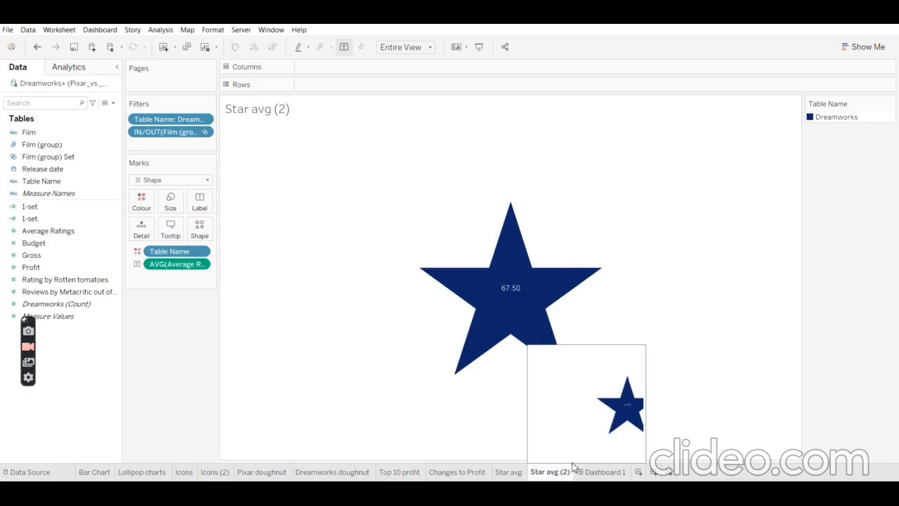
right_click(180, 123)
click(210, 126)
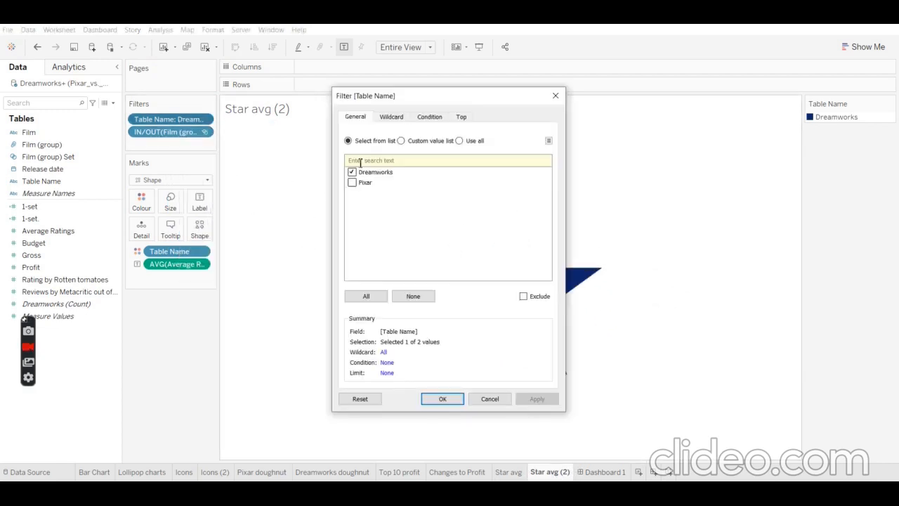
click(557, 97)
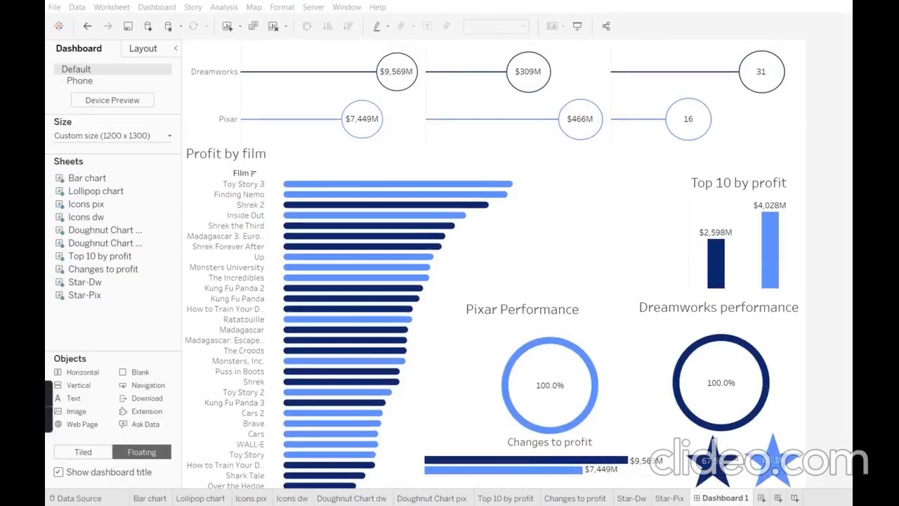
mouse_move(496, 140)
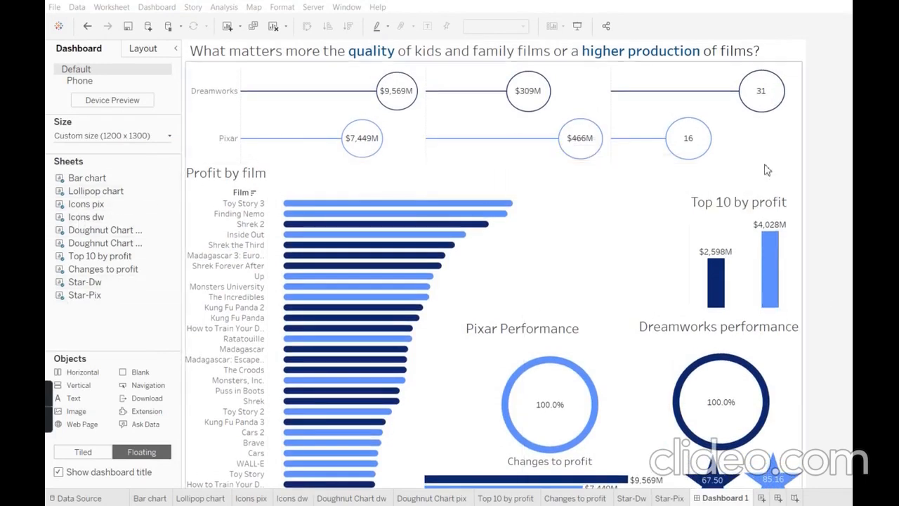